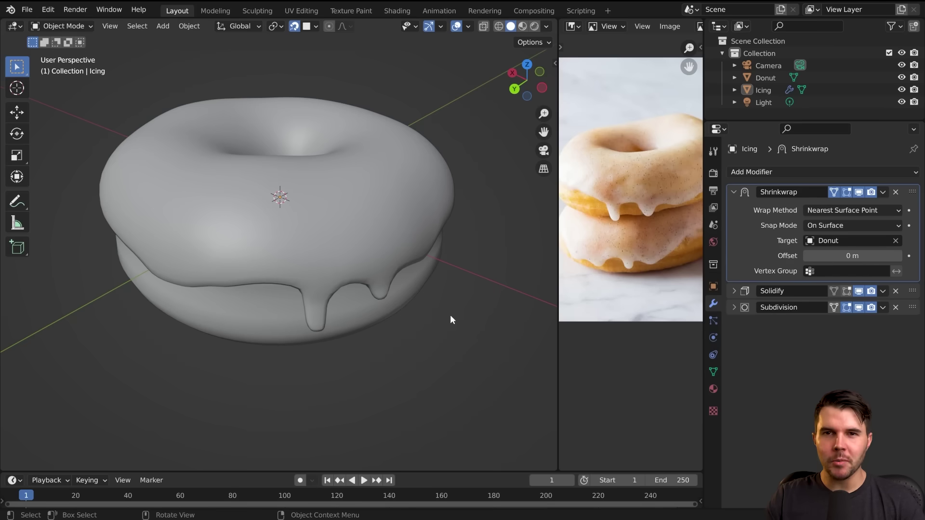
- Select the icing and examine its mesh and drips in Edit Mode and Object Mode from several sides
{"action": "middle_click_drag", "start_coordinate": [448, 320], "coordinate": [316, 225]}
{"action": "left_click", "coordinate": [364, 211]}
{"action": "key", "text": "Tab"}
{"action": "scroll", "coordinate": [316, 236], "scroll_direction": "up", "scroll_amount": 5}
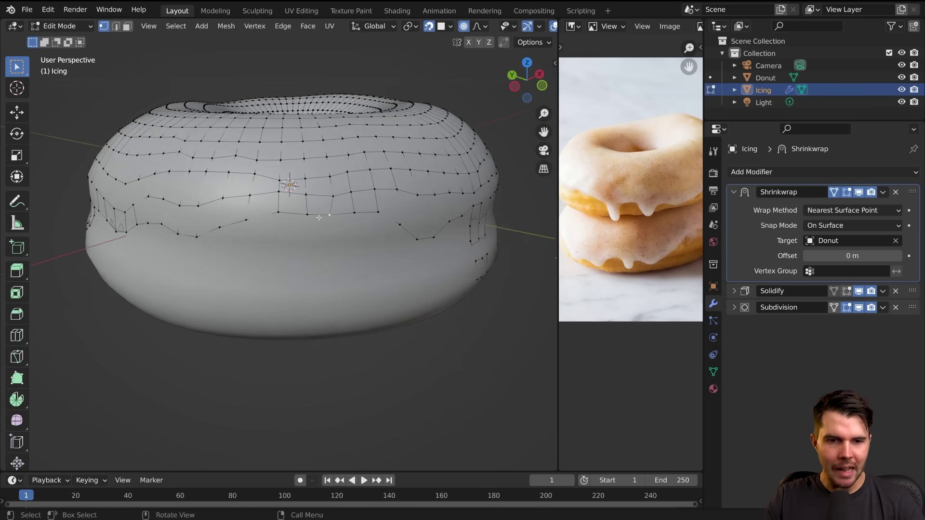
{"action": "scroll", "coordinate": [345, 210], "scroll_direction": "down", "scroll_amount": 5}
{"action": "middle_click_drag", "start_coordinate": [345, 209], "coordinate": [362, 262]}
{"action": "key", "text": "Tab"}
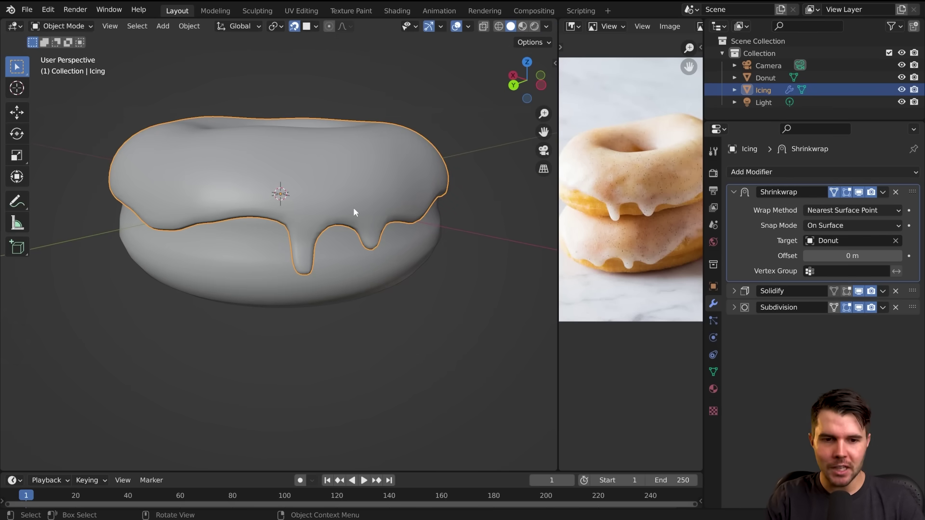
{"action": "middle_click_drag", "start_coordinate": [337, 219], "coordinate": [277, 247]}
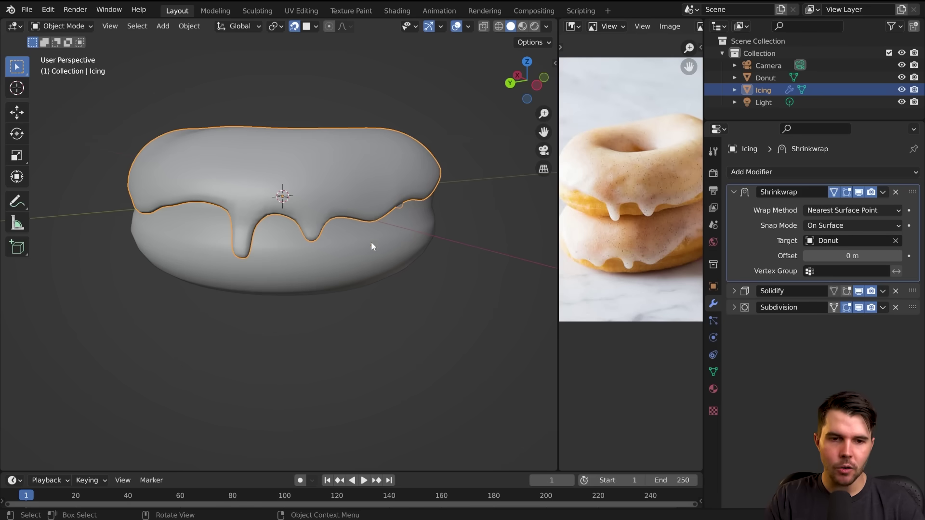
{"action": "middle_click_drag", "start_coordinate": [371, 242], "coordinate": [386, 253]}
{"action": "scroll", "coordinate": [386, 254], "scroll_direction": "up", "scroll_amount": 1}
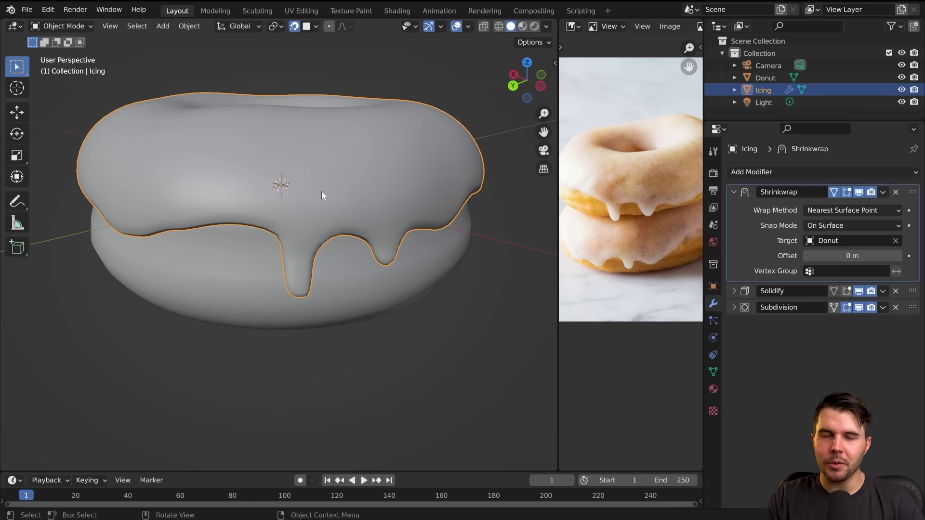
{"action": "middle_click_drag", "start_coordinate": [302, 207], "coordinate": [402, 206]}
- Apply the icing's Shrinkwrap, Solidify and Subdivision modifiers in stack order
{"action": "left_click", "coordinate": [734, 191]}
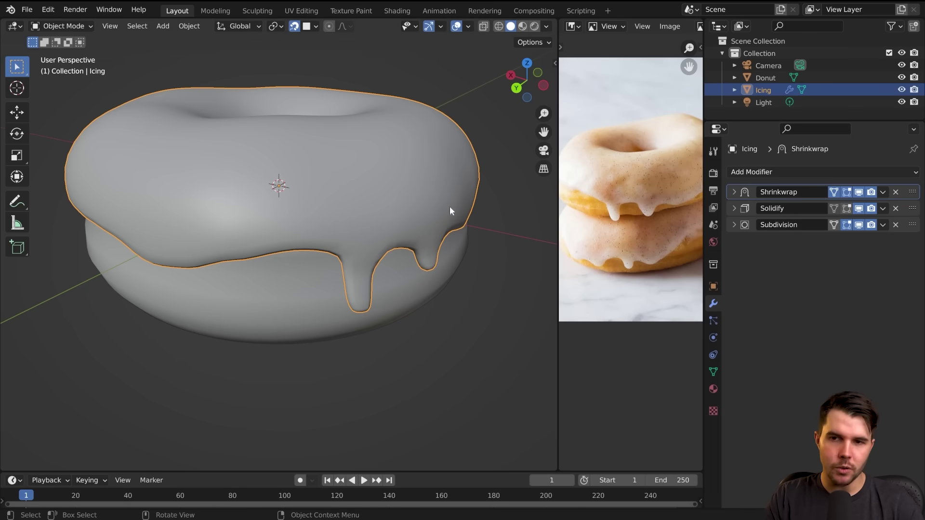
{"action": "left_click_drag", "start_coordinate": [733, 224], "coordinate": [736, 192]}
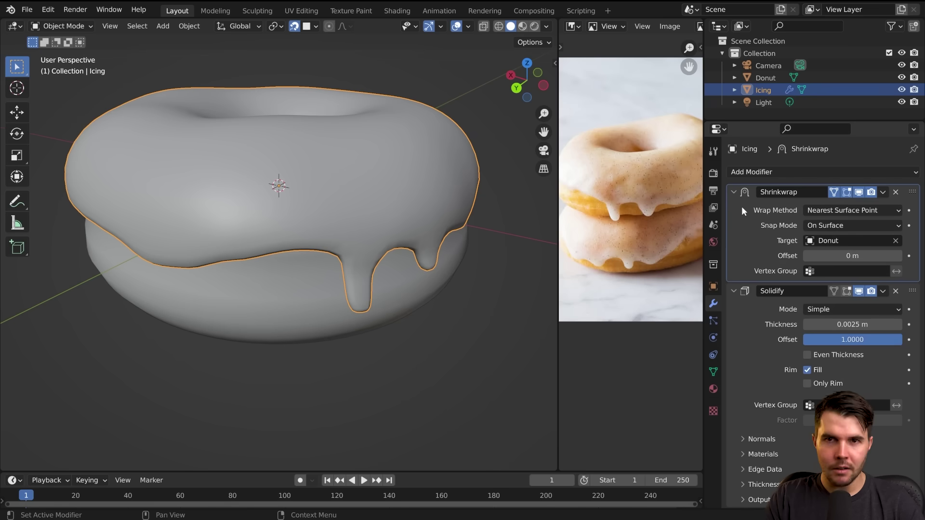
{"action": "left_click", "coordinate": [883, 193]}
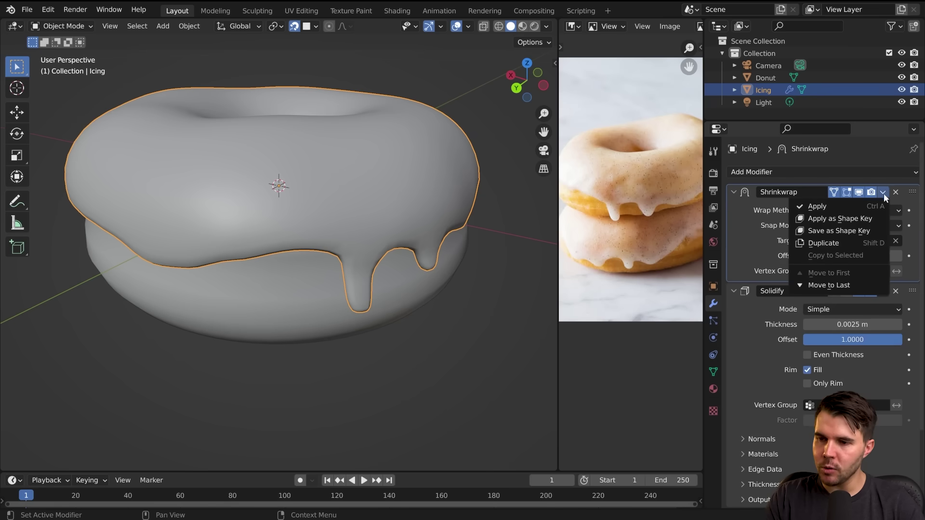
{"action": "left_click", "coordinate": [864, 207]}
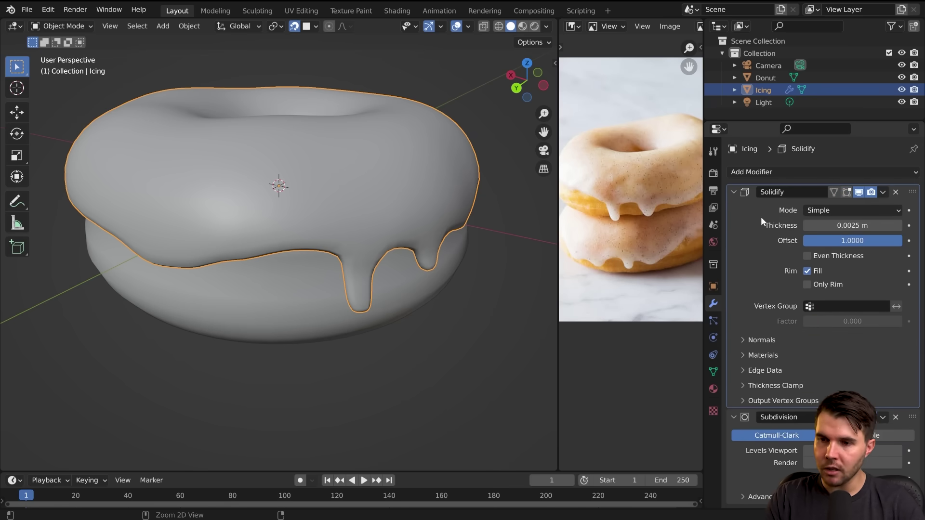
{"action": "key", "text": "ctrl+a"}
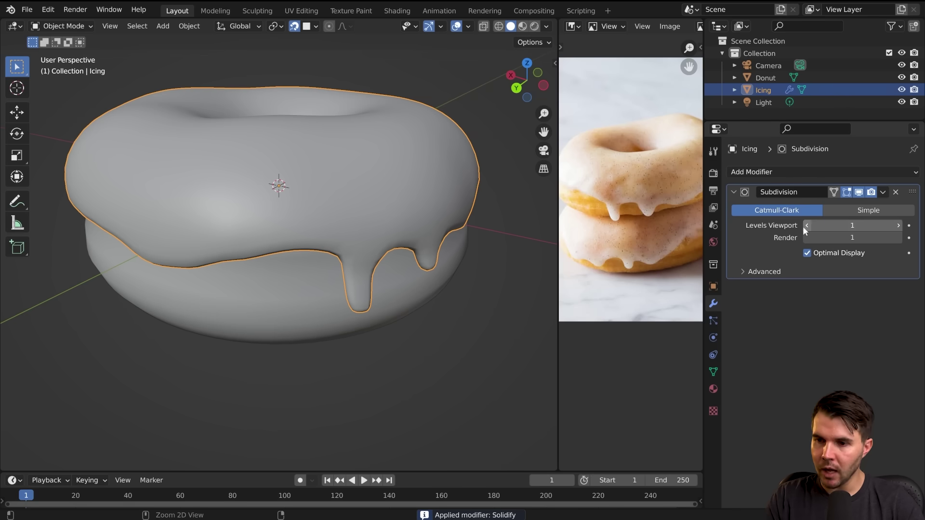
{"action": "key", "text": "ctrl+a"}
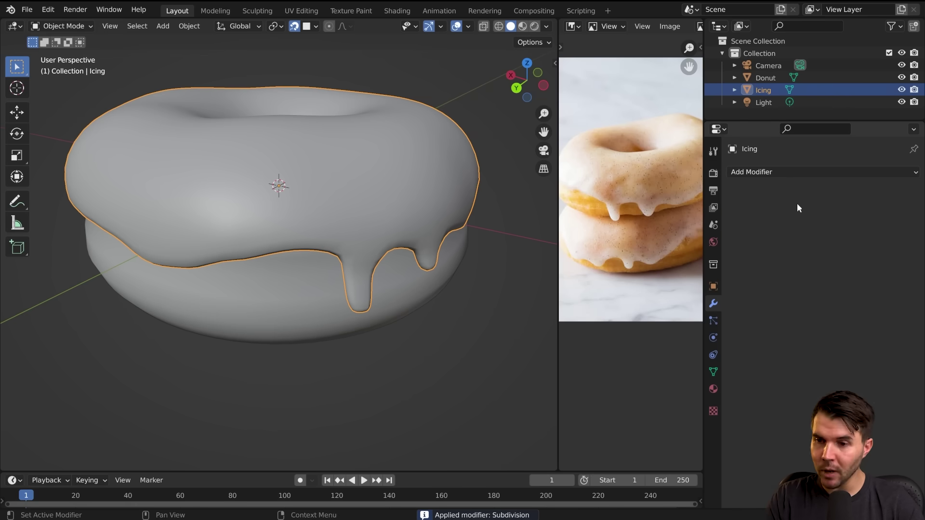
- Examine the applied icing geometry around the front drips, comparing Edit Mode with Object Mode
{"action": "middle_click_drag", "start_coordinate": [456, 237], "coordinate": [442, 232]}
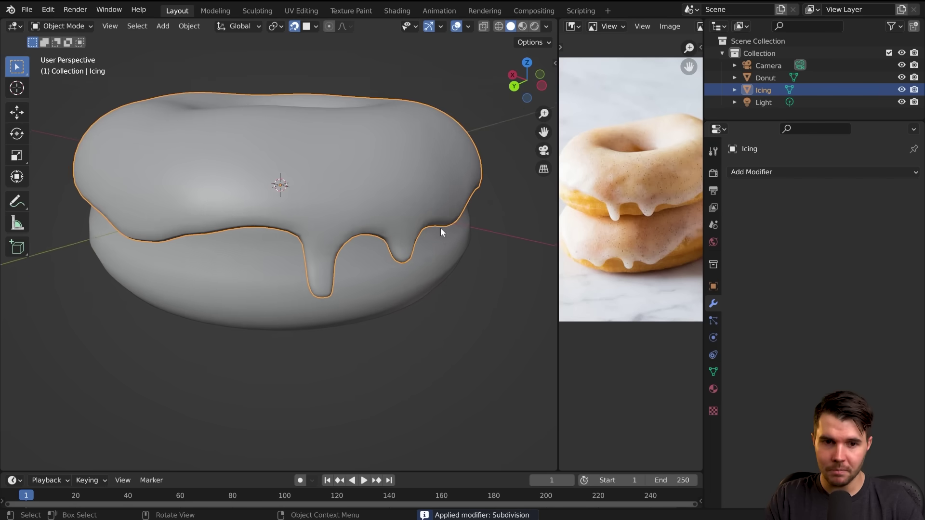
{"action": "scroll", "coordinate": [430, 232], "scroll_direction": "up", "scroll_amount": 3}
{"action": "key", "text": "Tab"}
{"action": "middle_click_drag", "start_coordinate": [386, 245], "coordinate": [409, 252]}
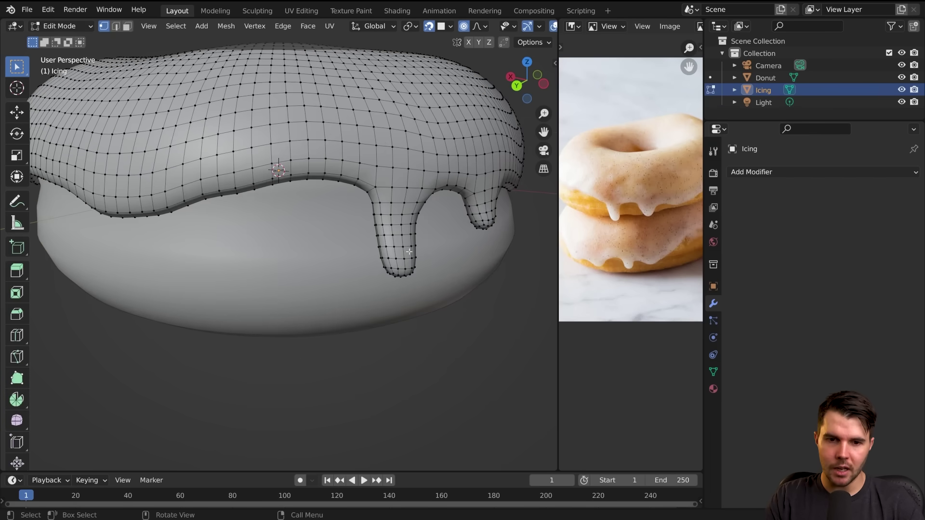
{"action": "key", "text": "Tab"}
{"action": "key", "text": "Tab"}
{"action": "key", "text": "Tab"}
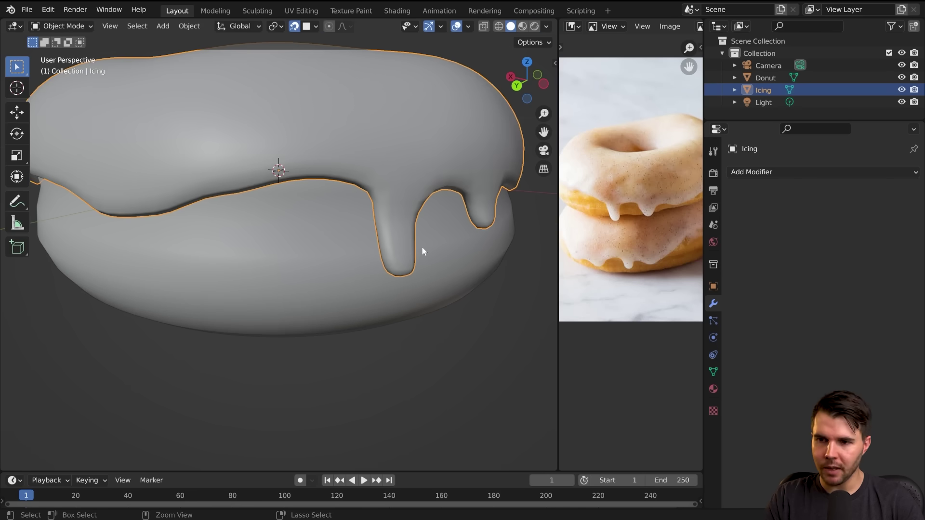
- Undo applying the Subdivision modifier and inspect the coarser icing mesh in Edit Mode
{"action": "key", "text": "ctrl+1"}
{"action": "key", "text": "Tab"}
{"action": "middle_click_drag", "start_coordinate": [422, 247], "coordinate": [390, 245]}
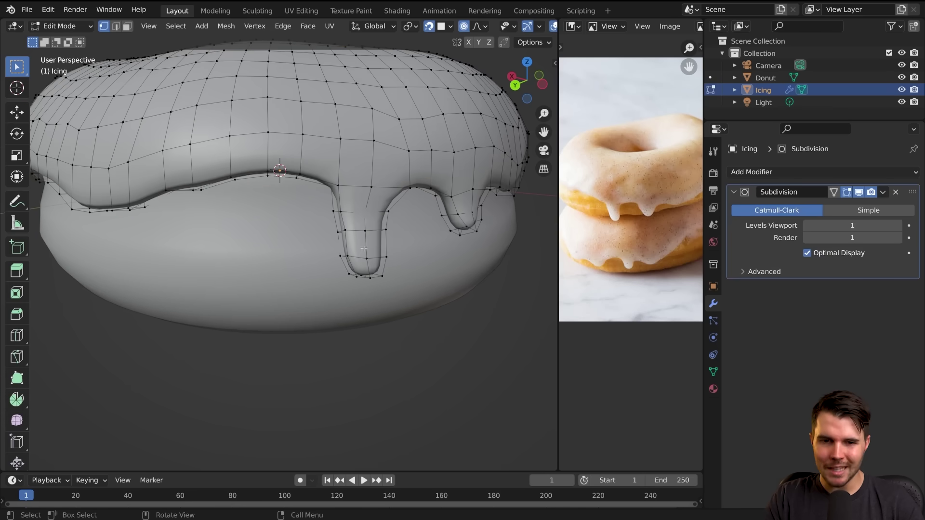
{"action": "middle_click_drag", "start_coordinate": [324, 254], "coordinate": [343, 260]}
{"action": "scroll", "coordinate": [361, 239], "scroll_direction": "down", "scroll_amount": 1}
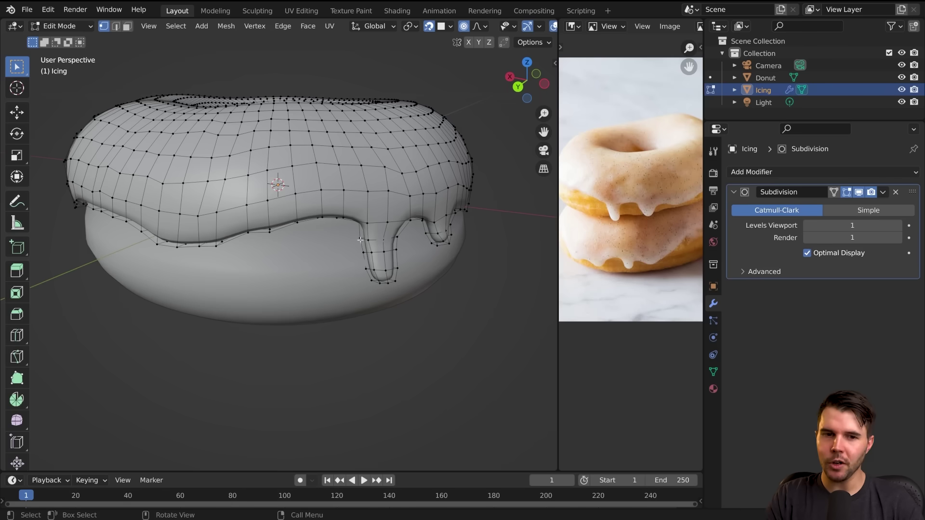
{"action": "scroll", "coordinate": [611, 239], "scroll_direction": "up", "scroll_amount": 2}
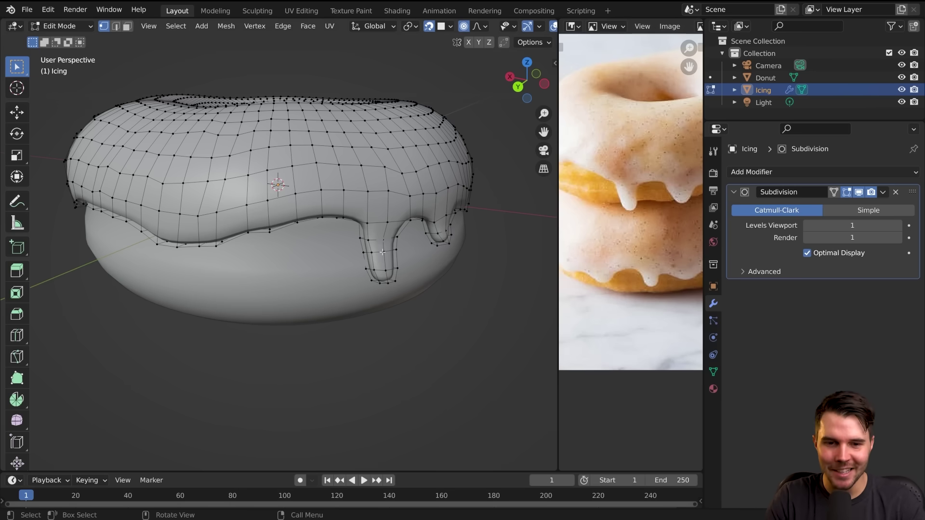
- Apply the Subdivision modifier to the icing again and check the denser mesh in Edit Mode
{"action": "key", "text": "Tab"}
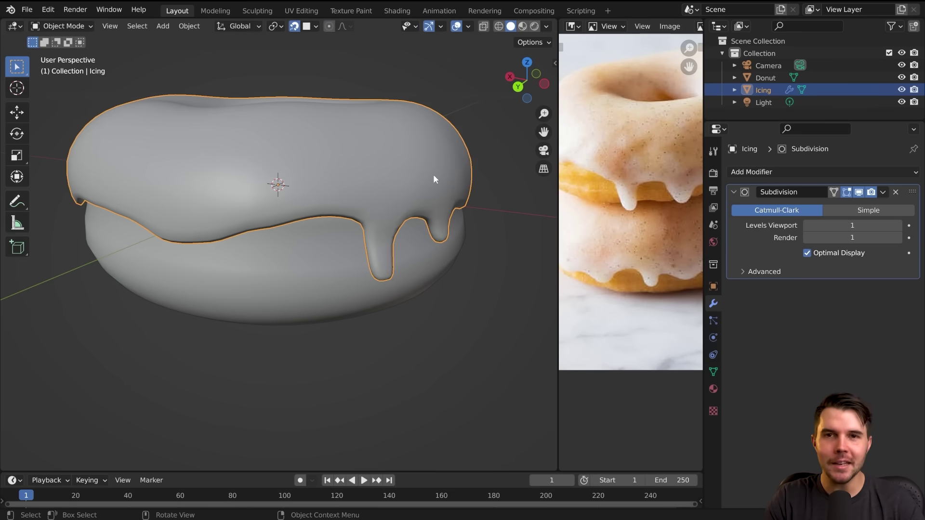
{"action": "key", "text": "ctrl+a"}
{"action": "key", "text": "Tab"}
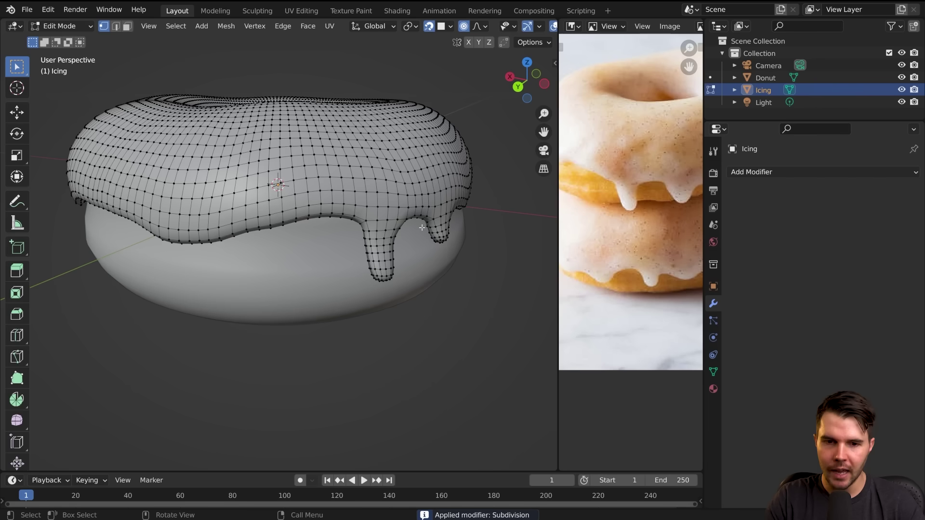
{"action": "key", "text": "Tab"}
{"action": "scroll", "coordinate": [295, 239], "scroll_direction": "down", "scroll_amount": 3}
{"action": "middle_click_drag", "start_coordinate": [296, 238], "coordinate": [360, 247]}
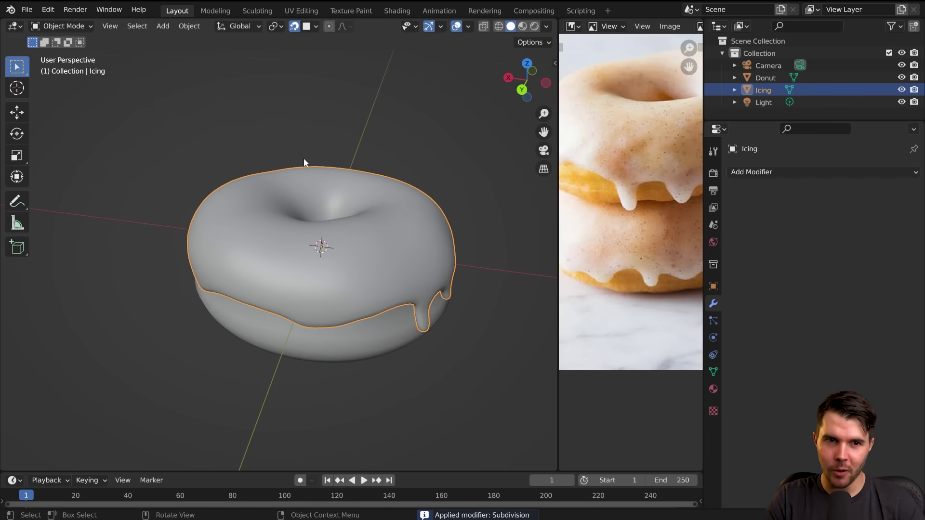
- Switch to the Sculpting workspace with the icing as the object to sculpt
{"action": "left_click", "coordinate": [256, 10]}
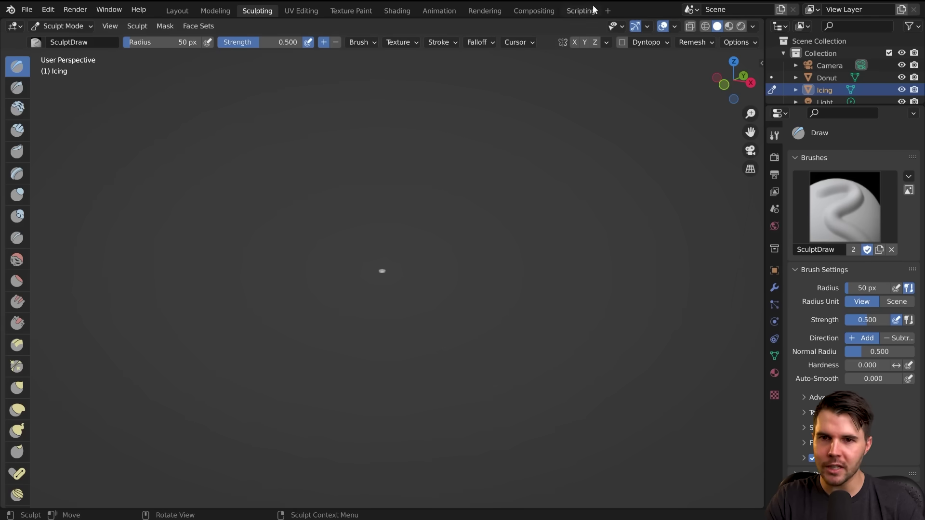
{"action": "scroll", "coordinate": [362, 322], "scroll_direction": "up", "scroll_amount": 10}
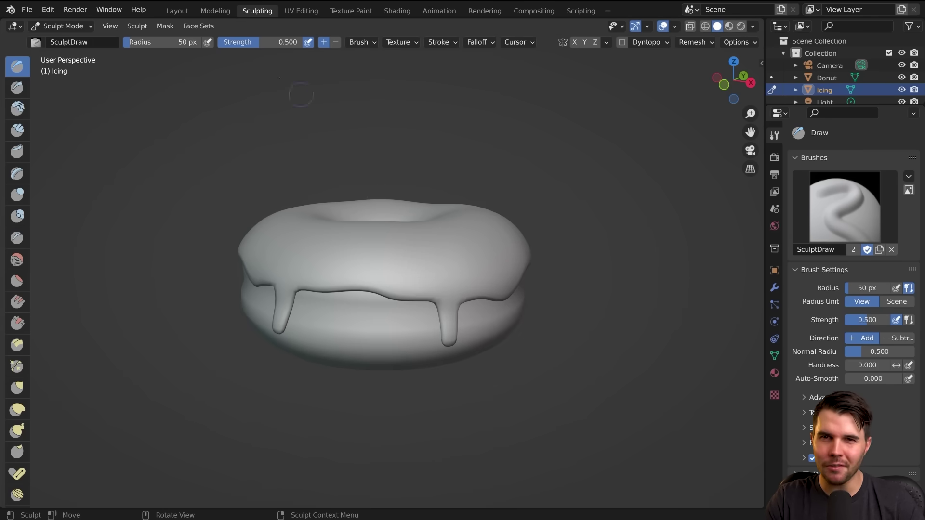
{"action": "left_click", "coordinate": [170, 9]}
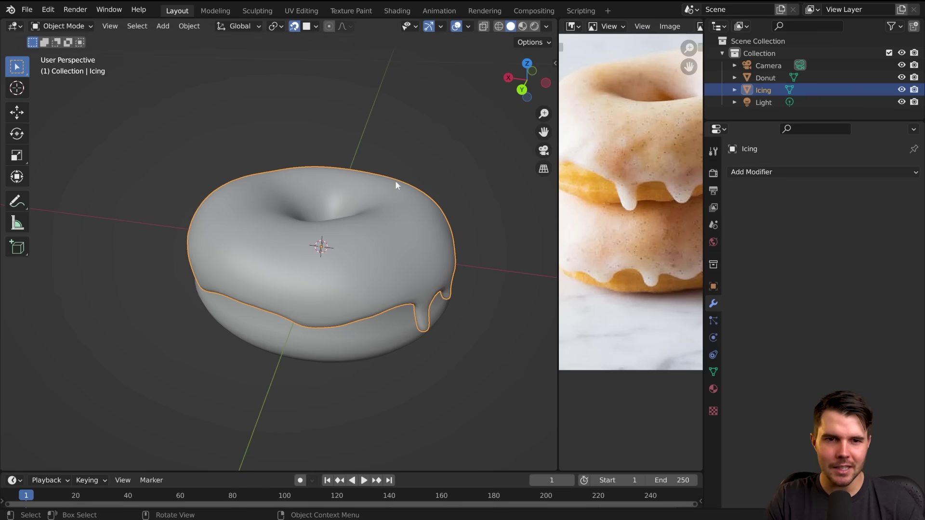
{"action": "left_click", "coordinate": [257, 11]}
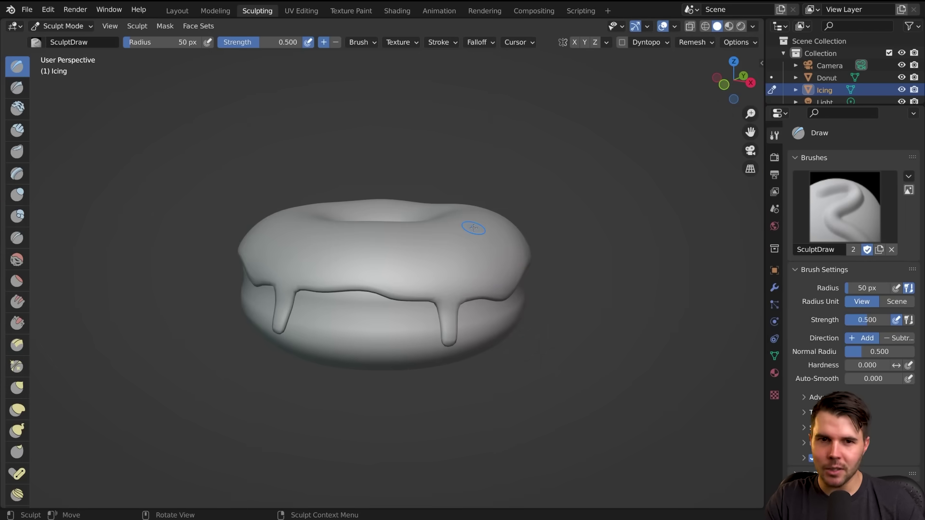
- Switch the icing to Object Mode and return it to Sculpt Mode
{"action": "key", "text": "ctrl+Tab"}
{"action": "left_click", "coordinate": [385, 176]}
{"action": "key", "text": "ctrl+Tab"}
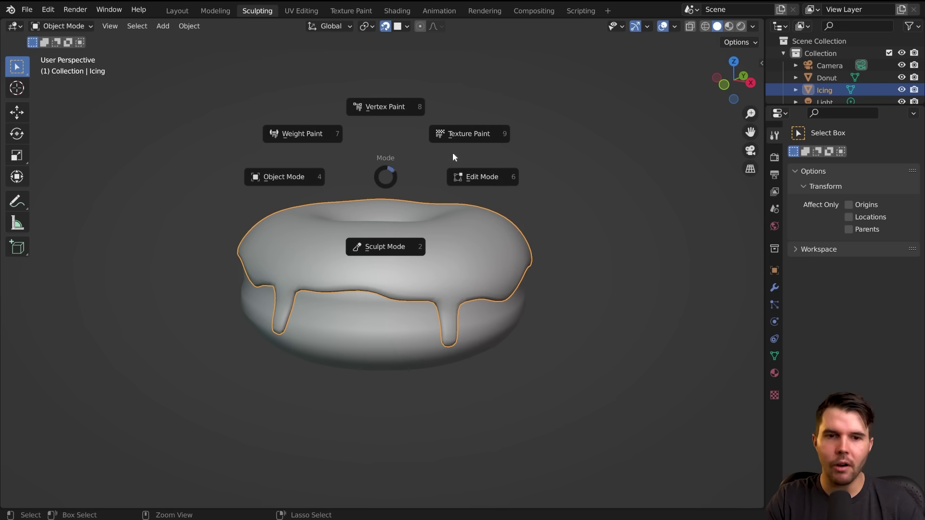
{"action": "left_click", "coordinate": [396, 251]}
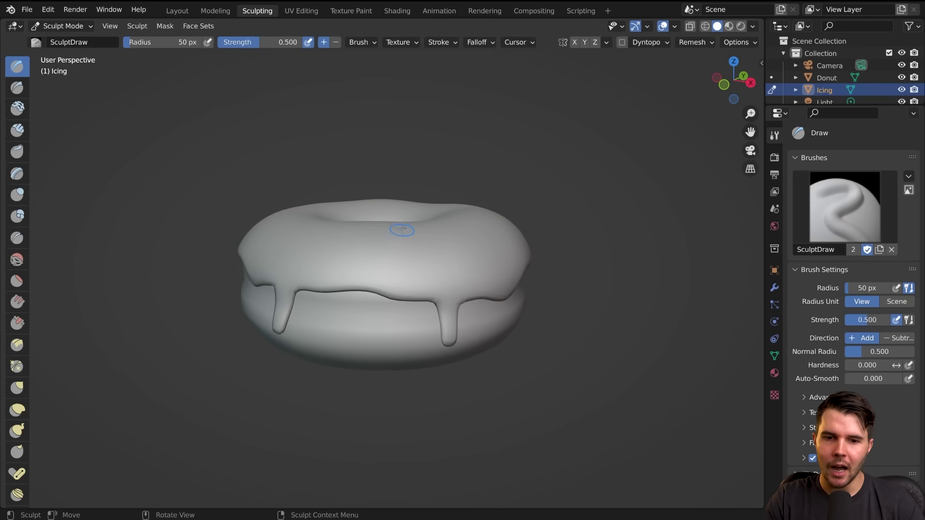
{"action": "key", "text": "ctrl+Tab"}
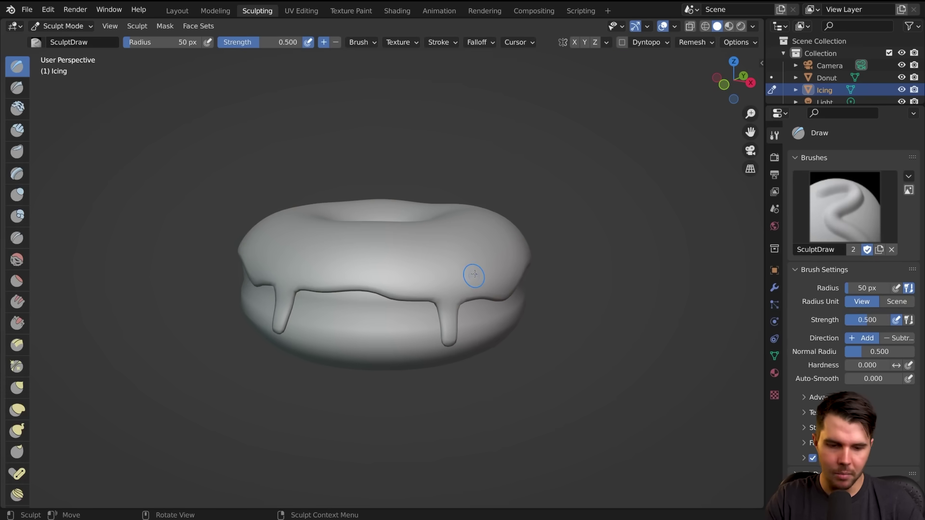
- Enable the on-screen display of pressed keys in the viewport
{"action": "key", "text": "n"}
{"action": "left_click", "coordinate": [758, 159]}
{"action": "left_click", "coordinate": [697, 77]}
{"action": "key", "text": "n"}
- Try a single Draw brush stroke on the icing and undo it
{"action": "mouse_move", "coordinate": [397, 262]}
{"action": "middle_mouse_down"}
{"action": "mouse_move", "coordinate": [356, 270]}
{"action": "mouse_move", "coordinate": [464, 274]}
{"action": "middle_mouse_up"}
{"action": "middle_click_drag", "start_coordinate": [232, 185], "coordinate": [406, 271]}
{"action": "mouse_move", "coordinate": [407, 271]}
{"action": "left_mouse_down"}
{"action": "mouse_move", "coordinate": [339, 311]}
{"action": "mouse_move", "coordinate": [289, 248]}
{"action": "mouse_move", "coordinate": [455, 203]}
{"action": "mouse_move", "coordinate": [321, 304]}
{"action": "mouse_move", "coordinate": [450, 205]}
{"action": "mouse_move", "coordinate": [458, 212]}
{"action": "left_mouse_up"}
{"action": "mouse_move", "coordinate": [463, 226]}
{"action": "middle_mouse_down"}
{"action": "mouse_move", "coordinate": [471, 299]}
{"action": "mouse_move", "coordinate": [474, 282]}
{"action": "mouse_move", "coordinate": [490, 284]}
{"action": "mouse_move", "coordinate": [318, 259]}
{"action": "middle_mouse_up"}
{"action": "key", "text": "ctrl+z"}
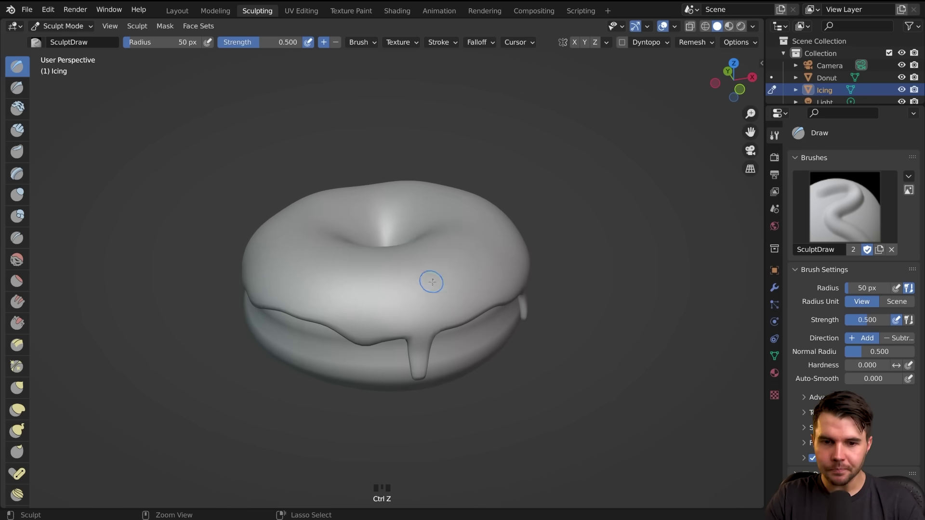
- Raise trial ridges on the icing's front upper surface with the Draw brush at strength 0.500, and undo them
{"action": "middle_click_drag", "start_coordinate": [435, 295], "coordinate": [427, 270]}
{"action": "middle_click_drag", "start_coordinate": [351, 272], "coordinate": [366, 254]}
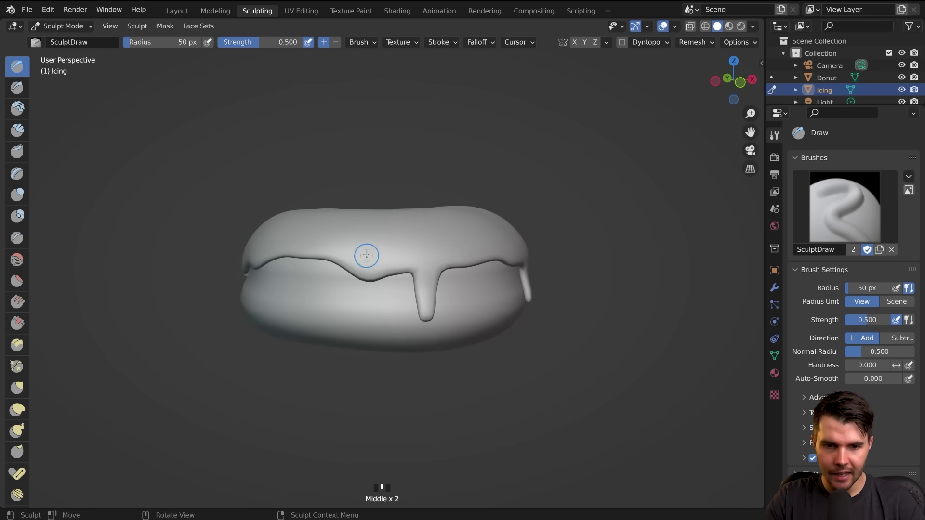
{"action": "scroll", "coordinate": [14, 188], "scroll_direction": "down", "scroll_amount": 20}
{"action": "scroll", "coordinate": [14, 188], "scroll_direction": "up", "scroll_amount": 20}
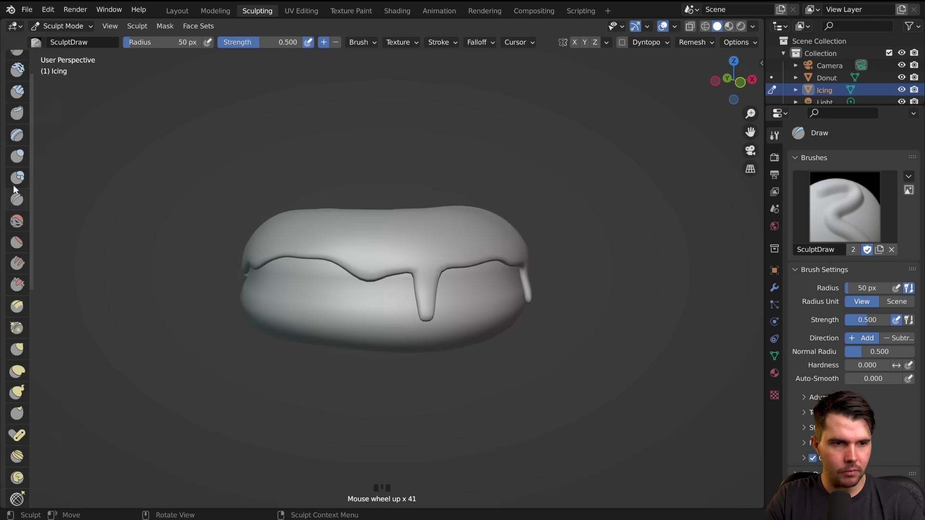
{"action": "middle_click_drag", "start_coordinate": [117, 145], "coordinate": [534, 350]}
{"action": "left_click_drag", "start_coordinate": [378, 304], "coordinate": [477, 289]}
{"action": "left_click_drag", "start_coordinate": [414, 297], "coordinate": [474, 271]}
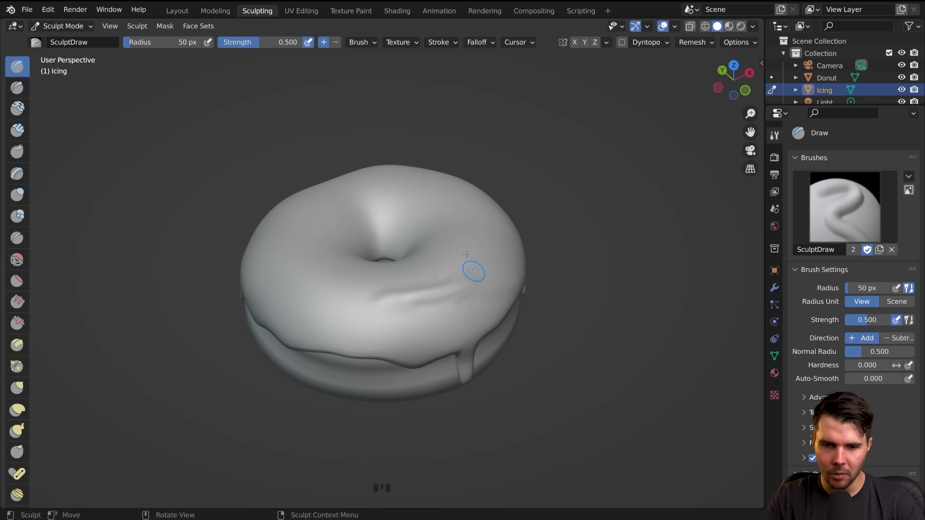
{"action": "key", "text": "ctrl+z"}
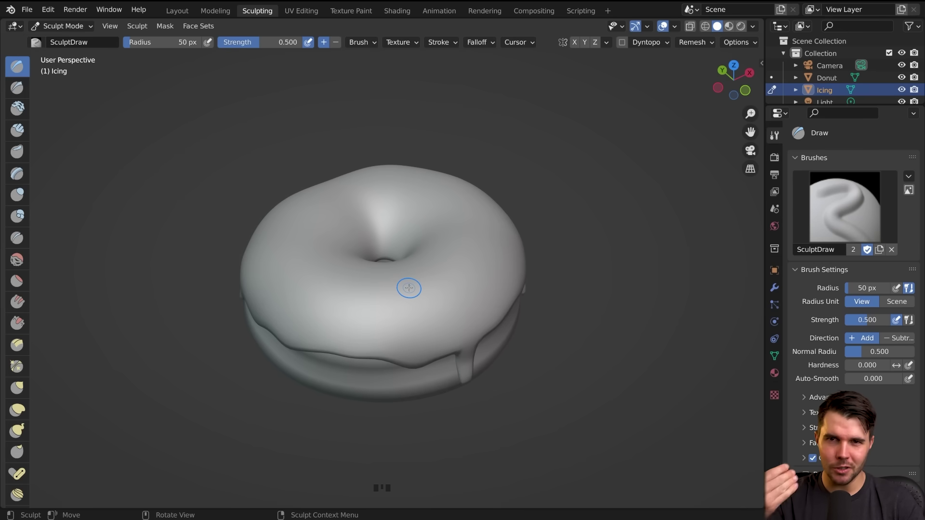
- Carve trial grooves into the top of the icing with the inverted Draw brush and undo them
{"action": "left_click_drag", "start_coordinate": [384, 300], "coordinate": [456, 290], "text": "ctrl"}
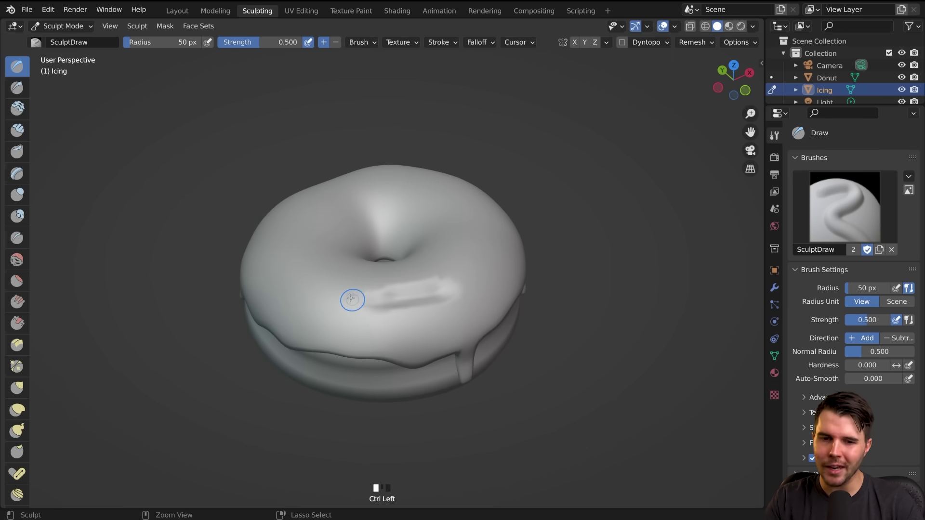
{"action": "mouse_move", "coordinate": [299, 272]}
{"action": "left_mouse_down", "text": "ctrl"}
{"action": "mouse_move", "coordinate": [365, 299]}
{"action": "mouse_move", "coordinate": [352, 289]}
{"action": "left_mouse_up", "text": "ctrl"}
{"action": "middle_click_drag", "start_coordinate": [352, 289], "coordinate": [526, 189]}
{"action": "key", "text": "ctrl+z"}
{"action": "key", "text": "ctrl+z"}
{"action": "key", "text": "ctrl+z"}
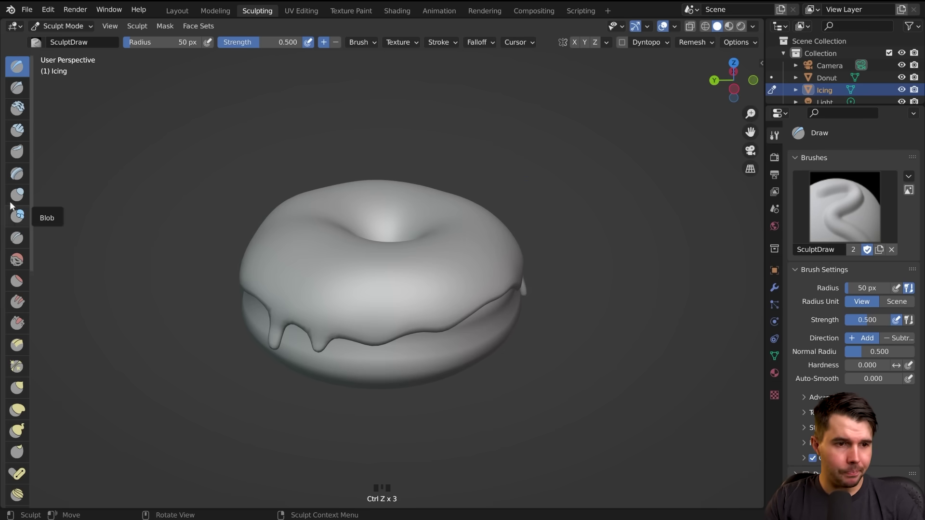
- Switch to the Grab brush, try a small downward pull on the icing's front lower edge, and undo it
{"action": "scroll", "coordinate": [16, 222], "scroll_direction": "down", "scroll_amount": 4}
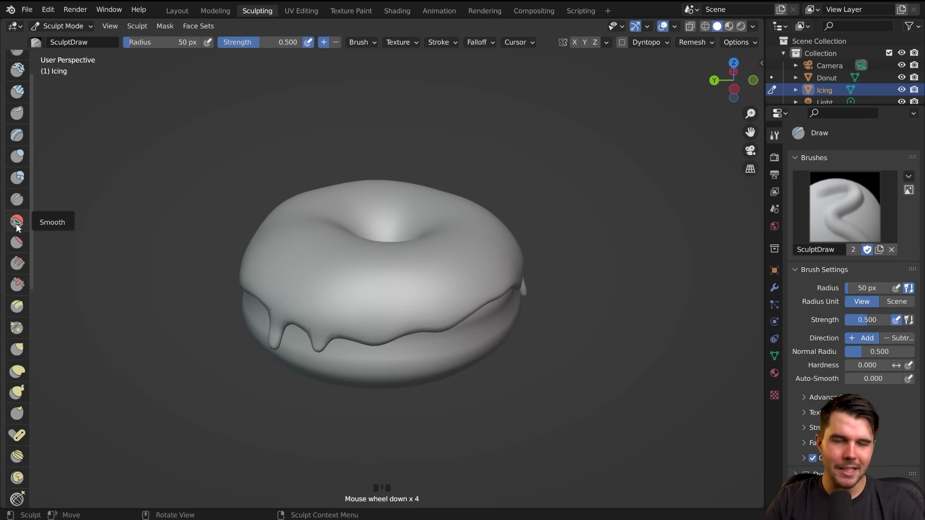
{"action": "scroll", "coordinate": [16, 225], "scroll_direction": "up", "scroll_amount": 6}
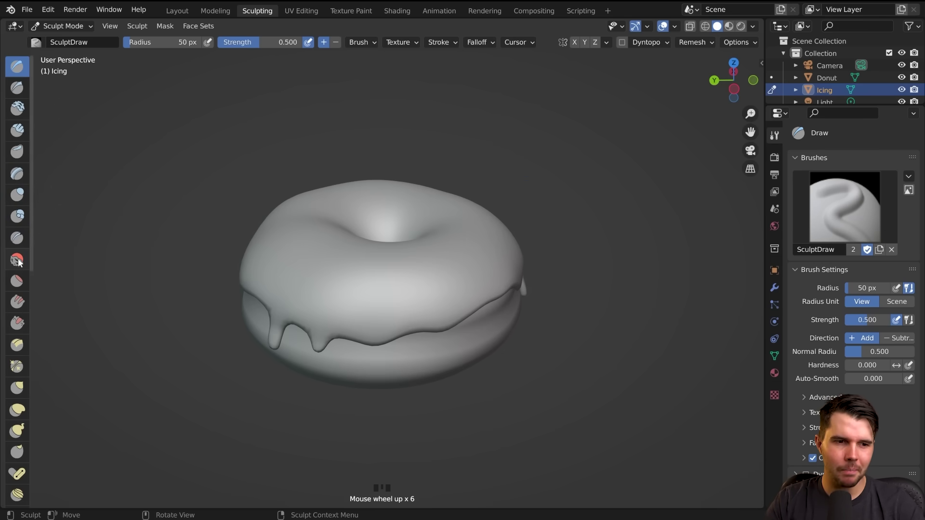
{"action": "middle_click_drag", "start_coordinate": [370, 304], "coordinate": [353, 275]}
{"action": "key", "text": "g"}
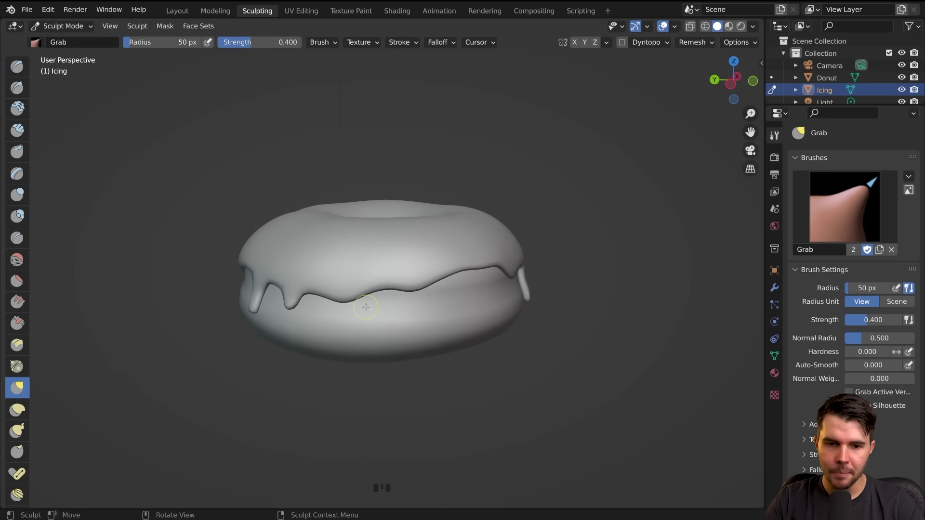
{"action": "middle_click_drag", "start_coordinate": [371, 293], "coordinate": [377, 264]}
{"action": "mouse_move", "coordinate": [374, 274]}
{"action": "left_mouse_down"}
{"action": "mouse_move", "coordinate": [369, 357]}
{"action": "mouse_move", "coordinate": [379, 288]}
{"action": "left_mouse_up"}
{"action": "key", "text": "ctrl+z"}
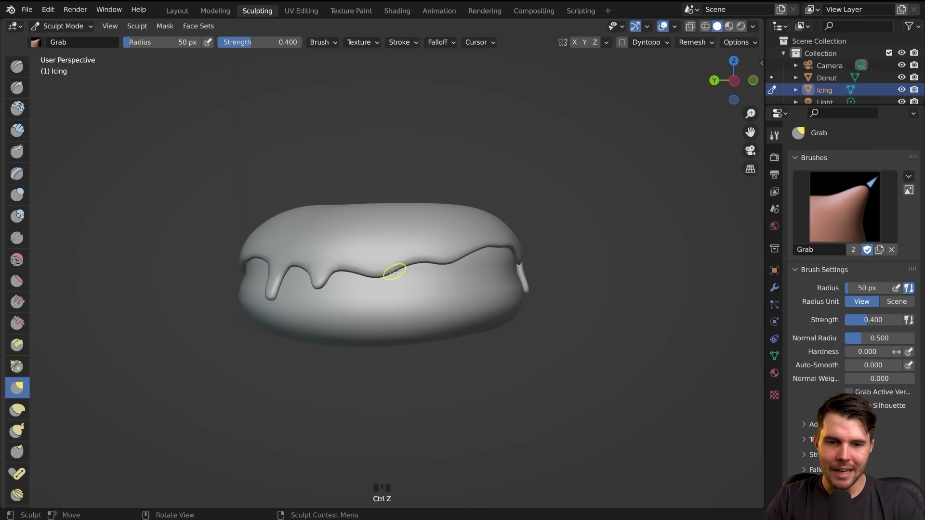
- Set the Grab brush's radius to 266 px
{"action": "scroll", "coordinate": [380, 270], "scroll_direction": "up", "scroll_amount": 3}
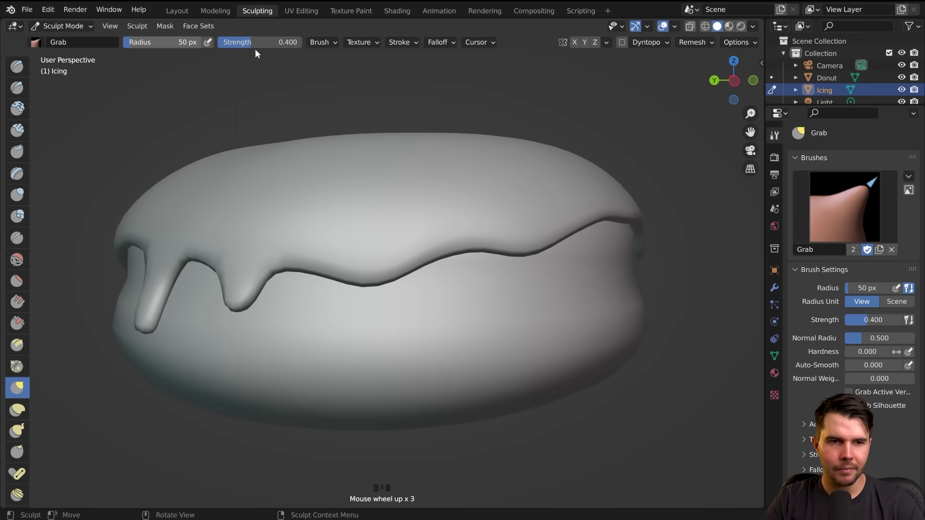
{"action": "mouse_move", "coordinate": [163, 42]}
{"action": "left_mouse_down"}
{"action": "mouse_move", "coordinate": [126, 42]}
{"action": "mouse_move", "coordinate": [171, 42]}
{"action": "left_mouse_up"}
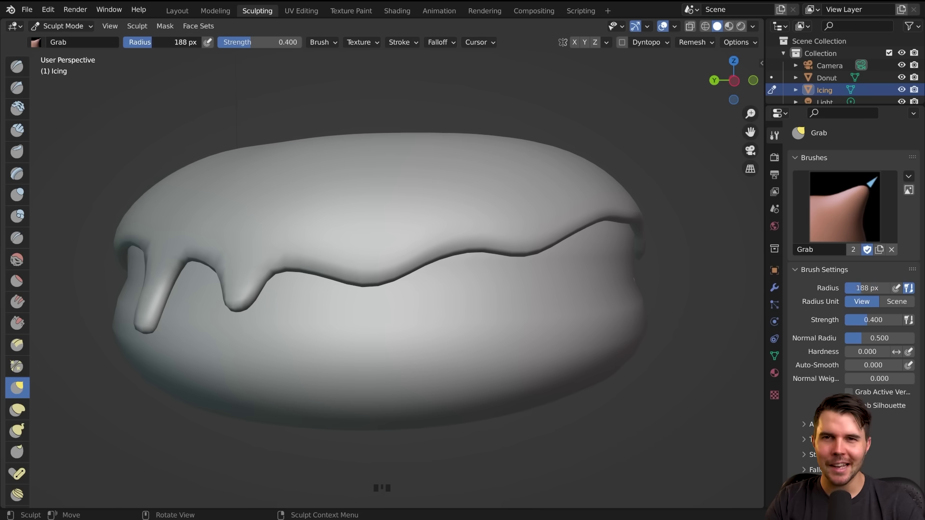
{"action": "left_click_drag", "start_coordinate": [172, 42], "coordinate": [170, 42]}
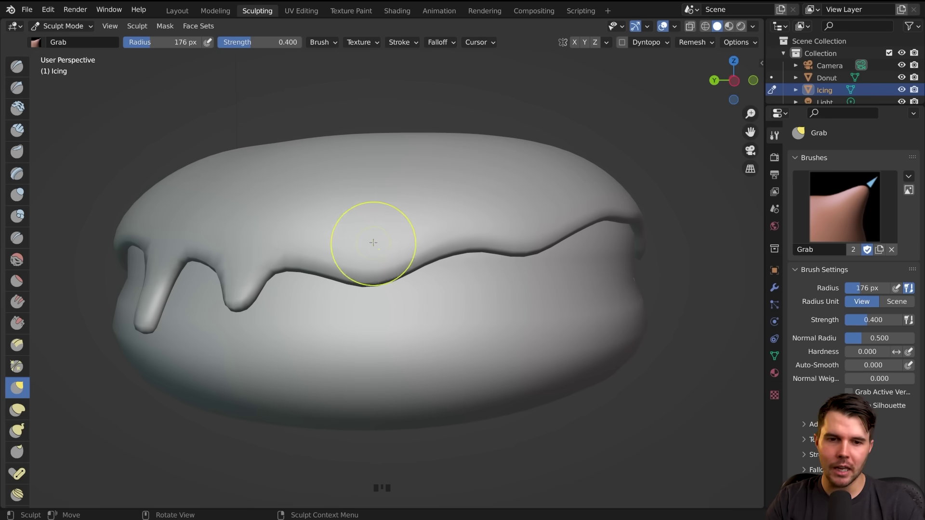
{"action": "key", "text": "f"}
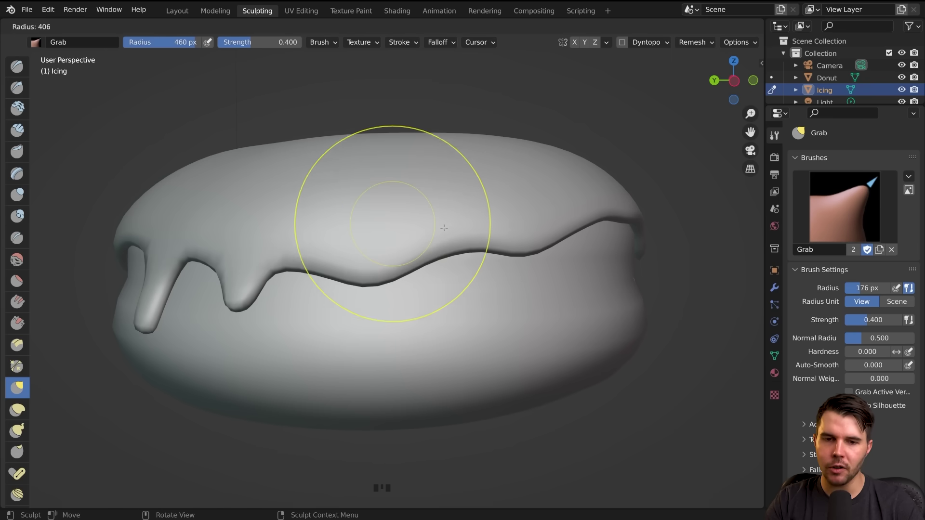
{"action": "left_click", "coordinate": [415, 228]}
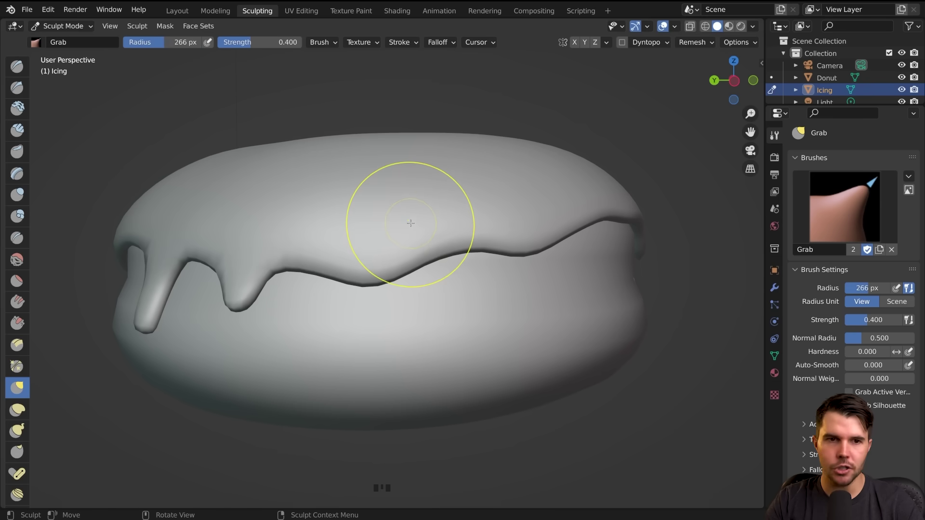
{"action": "key", "text": "shift+f"}
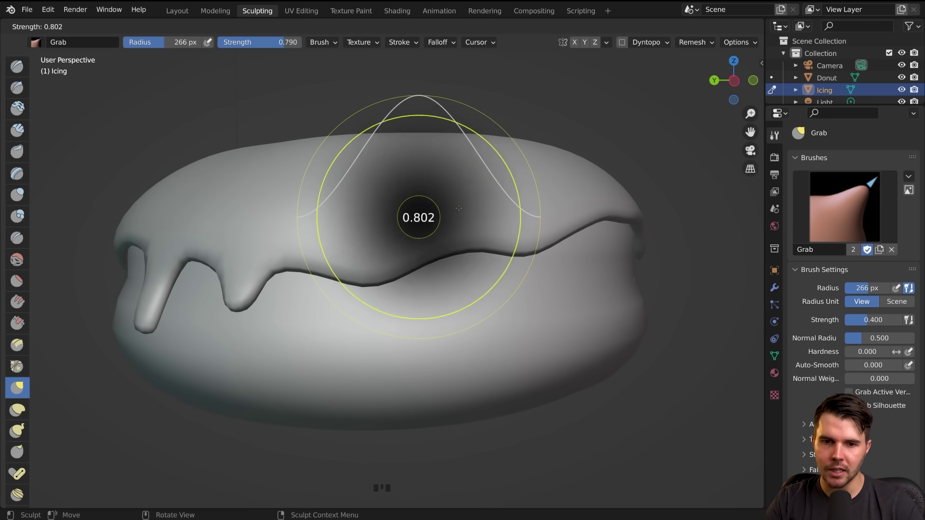
{"action": "right_click", "coordinate": [425, 211]}
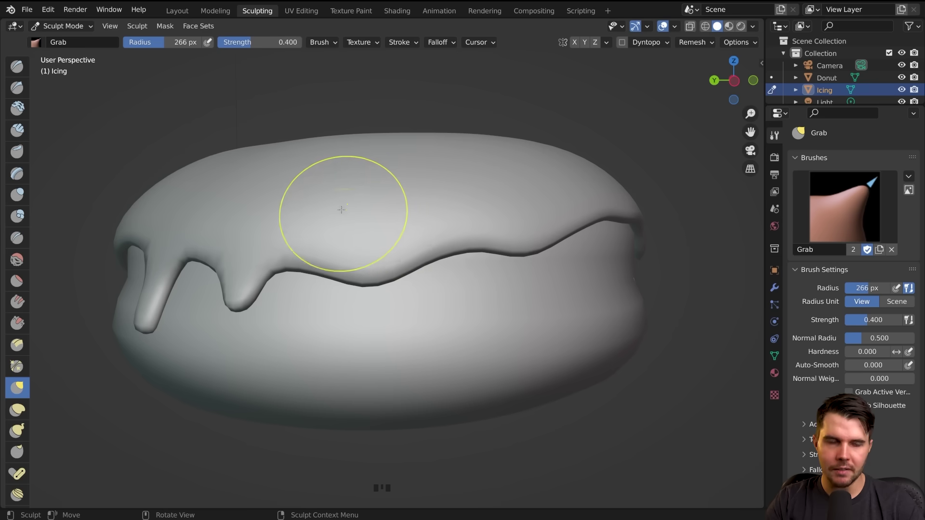
- Pull the waves along the icing's front lower edge slightly downward with the Grab brush at strength 0.400
{"action": "mouse_move", "coordinate": [372, 280]}
{"action": "left_mouse_down"}
{"action": "mouse_move", "coordinate": [372, 316]}
{"action": "mouse_move", "coordinate": [374, 294]}
{"action": "left_mouse_up"}
{"action": "left_click_drag", "start_coordinate": [487, 244], "coordinate": [506, 260]}
{"action": "middle_click_drag", "start_coordinate": [535, 259], "coordinate": [503, 274]}
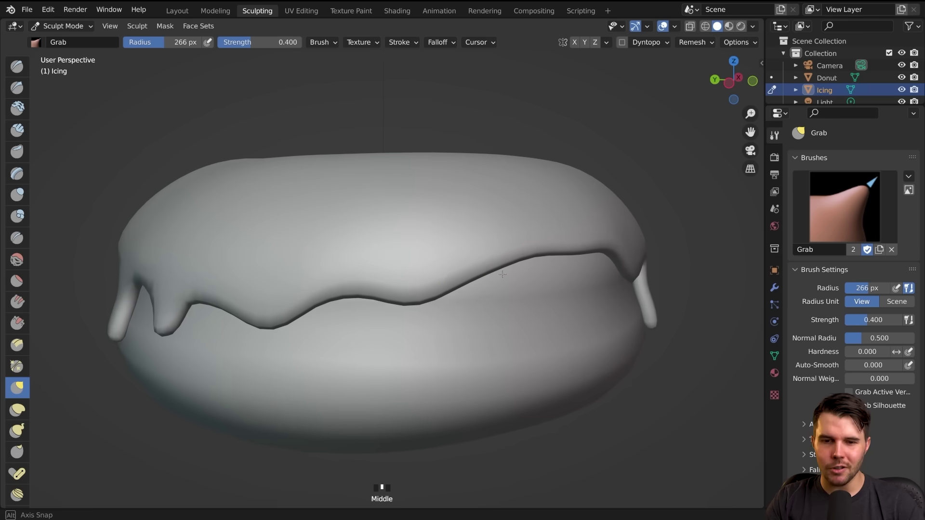
{"action": "left_click", "coordinate": [424, 292]}
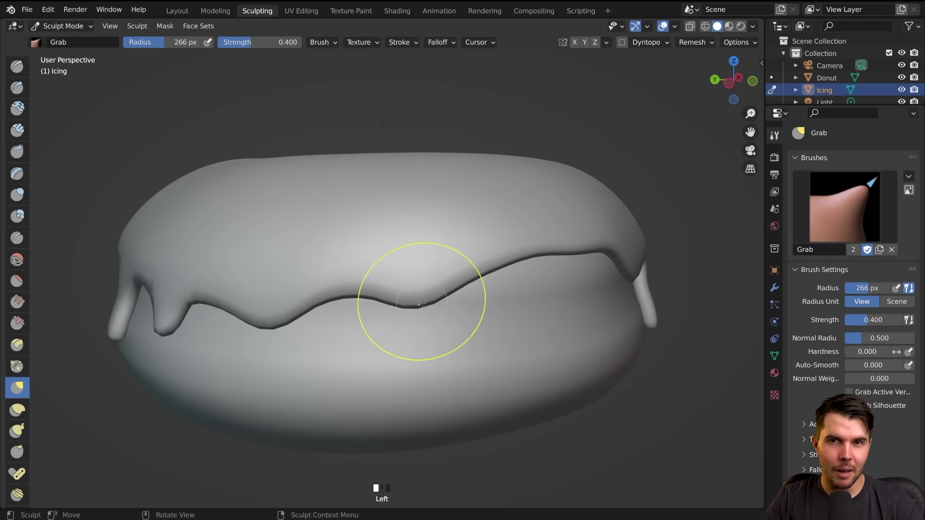
- Try moving a vertex on the icing's lower edge with proportional editing in Edit Mode, cancel it, and return to sculpting
{"action": "key", "text": "Tab"}
{"action": "left_click", "coordinate": [419, 305], "text": "shift"}
{"action": "key", "text": "g"}
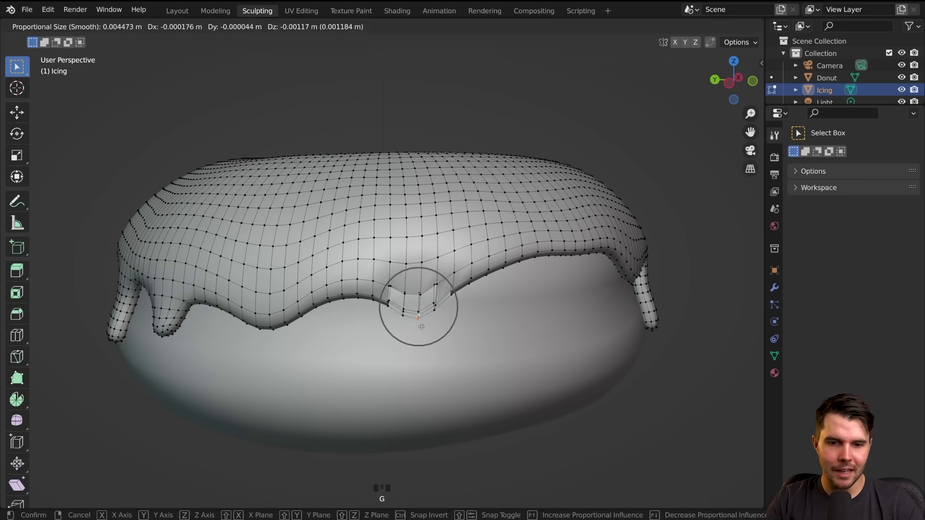
{"action": "right_click", "coordinate": [426, 323]}
{"action": "key", "text": "Tab"}
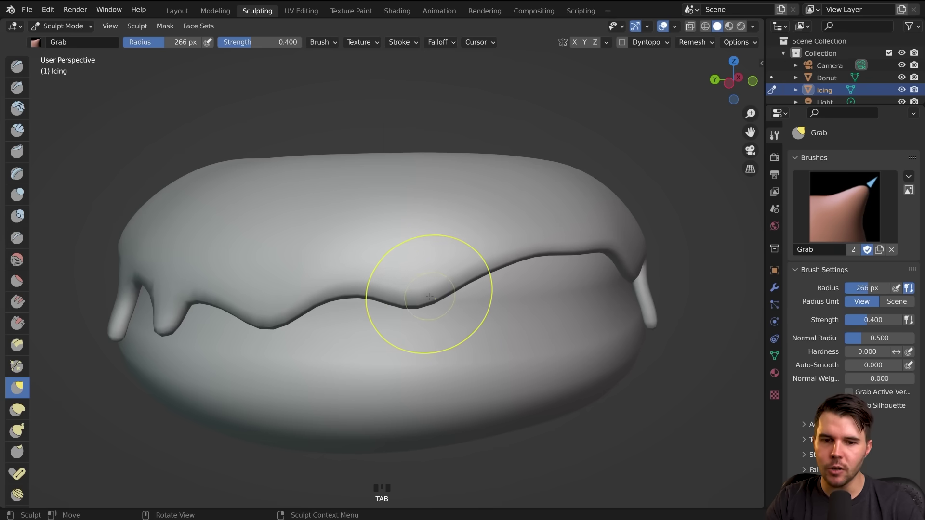
- Enlarge the Grab brush's radius to 391 px
{"action": "mouse_move", "coordinate": [366, 319]}
{"action": "middle_mouse_down"}
{"action": "mouse_move", "coordinate": [320, 299]}
{"action": "mouse_move", "coordinate": [422, 303]}
{"action": "middle_mouse_up"}
{"action": "key", "text": "f"}
{"action": "left_click", "coordinate": [337, 318]}
{"action": "left_click", "coordinate": [337, 318]}
{"action": "scroll", "coordinate": [392, 328], "scroll_direction": "down", "scroll_amount": 2}
{"action": "mouse_move", "coordinate": [391, 326]}
{"action": "middle_mouse_down"}
{"action": "mouse_move", "coordinate": [361, 331]}
{"action": "mouse_move", "coordinate": [366, 350]}
{"action": "mouse_move", "coordinate": [413, 341]}
{"action": "mouse_move", "coordinate": [379, 327]}
{"action": "mouse_move", "coordinate": [419, 333]}
{"action": "middle_mouse_up"}
- Try moving an icing vertex along Z in Edit Mode while toggling the snapping and proportional editing options, and return to sculpting
{"action": "key", "text": "Tab"}
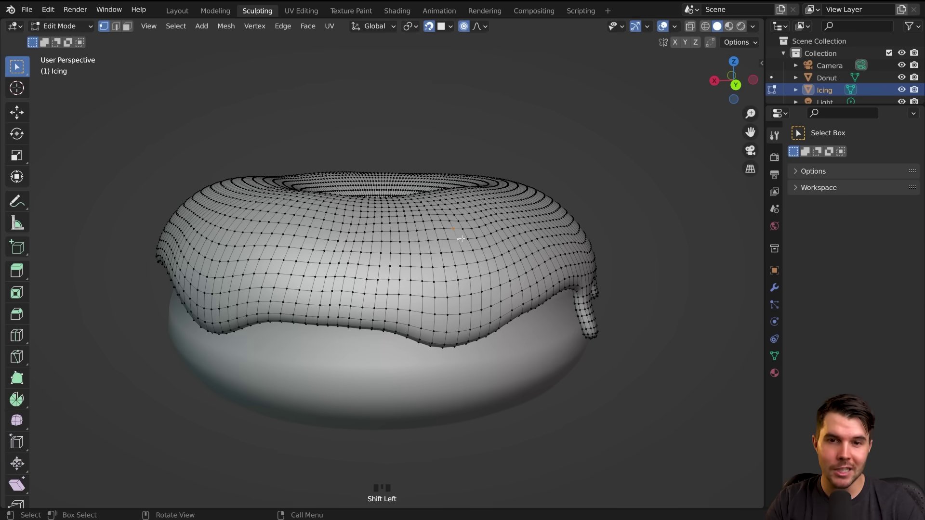
{"action": "key", "text": "g"}
{"action": "key", "text": "z"}
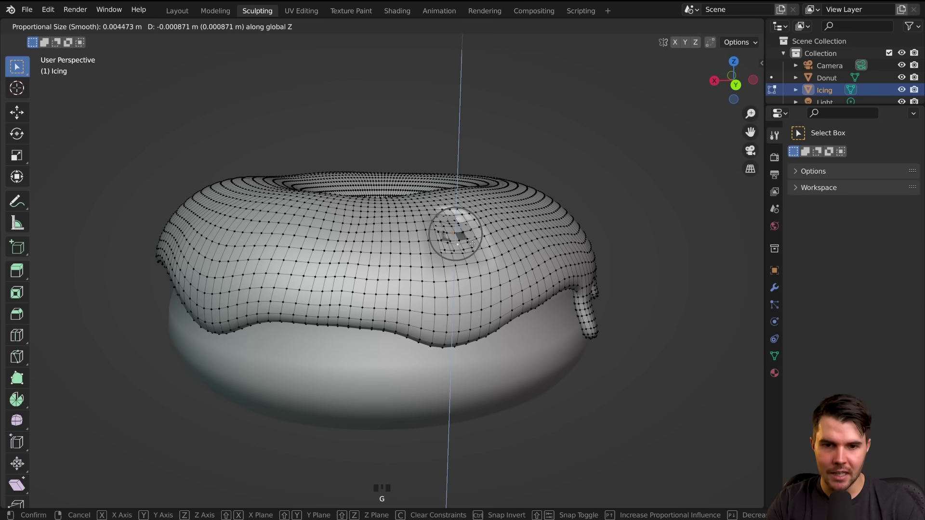
{"action": "key", "text": "Escape"}
{"action": "left_click", "coordinate": [427, 25]}
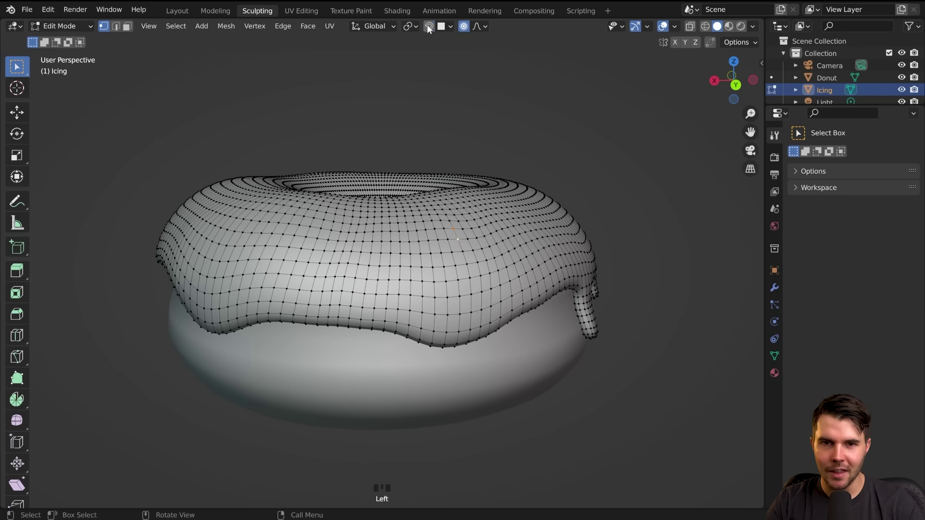
{"action": "left_click", "coordinate": [479, 26]}
{"action": "left_click", "coordinate": [465, 27]}
{"action": "left_click", "coordinate": [465, 27]}
{"action": "key", "text": "g"}
{"action": "key", "text": "z"}
{"action": "key", "text": "Tab"}
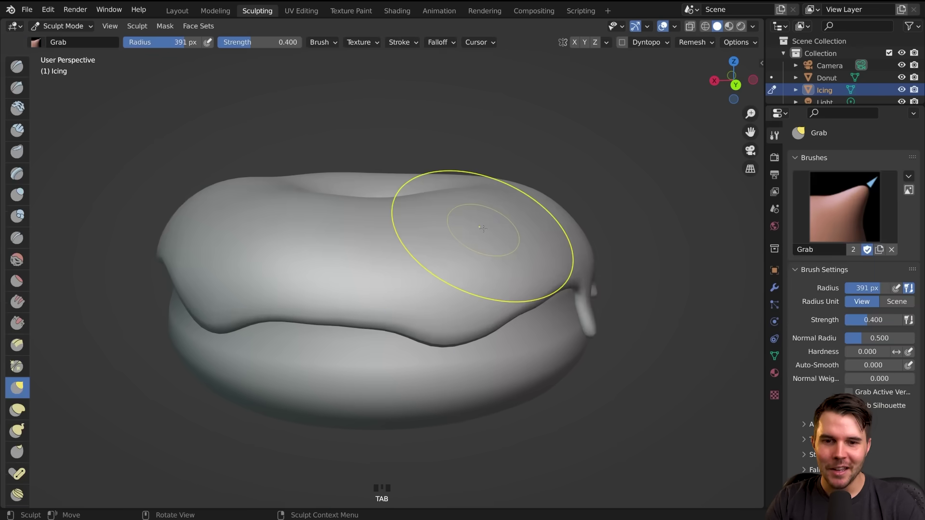
- Try a Grab brush pull on the bulge in the icing's lower edge and undo it
{"action": "left_click_drag", "start_coordinate": [436, 343], "coordinate": [462, 345]}
{"action": "mouse_move", "coordinate": [468, 339]}
{"action": "middle_mouse_down"}
{"action": "mouse_move", "coordinate": [447, 340]}
{"action": "mouse_move", "coordinate": [436, 328]}
{"action": "middle_mouse_up"}
{"action": "key", "text": "ctrl+z"}
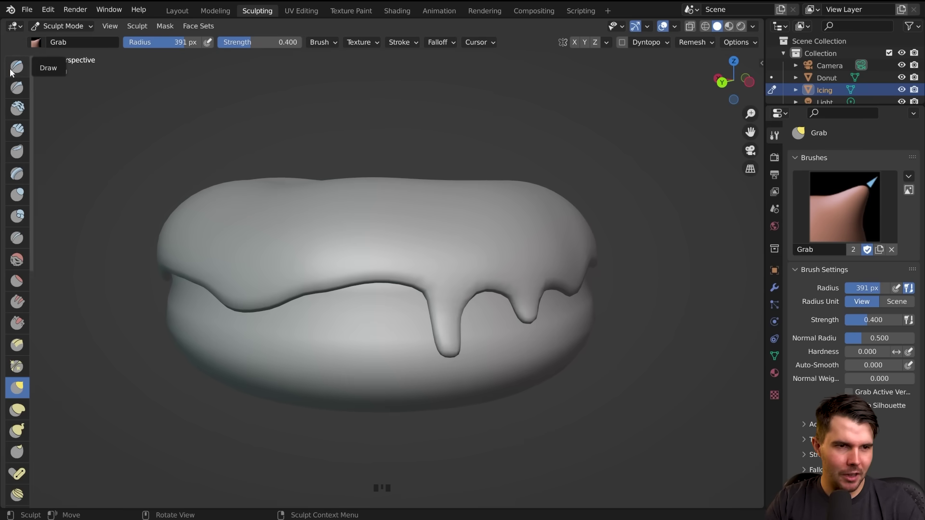
- Try a Smooth brush stroke at strength 0.700 along the icing's front lower edge and undo it
{"action": "left_click", "coordinate": [18, 260]}
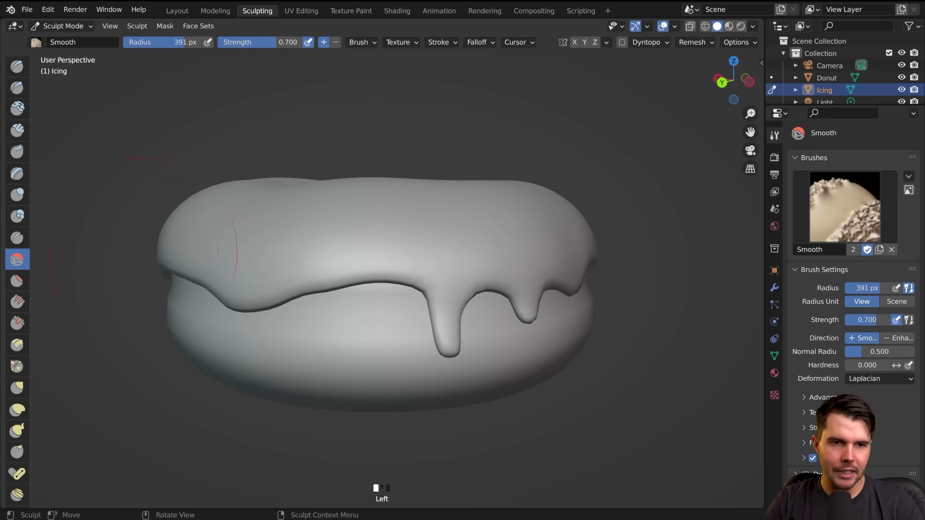
{"action": "middle_click_drag", "start_coordinate": [382, 244], "coordinate": [351, 284]}
{"action": "mouse_move", "coordinate": [350, 284]}
{"action": "left_mouse_down"}
{"action": "mouse_move", "coordinate": [482, 308]}
{"action": "mouse_move", "coordinate": [530, 289]}
{"action": "mouse_move", "coordinate": [376, 250]}
{"action": "mouse_move", "coordinate": [314, 285]}
{"action": "left_mouse_up"}
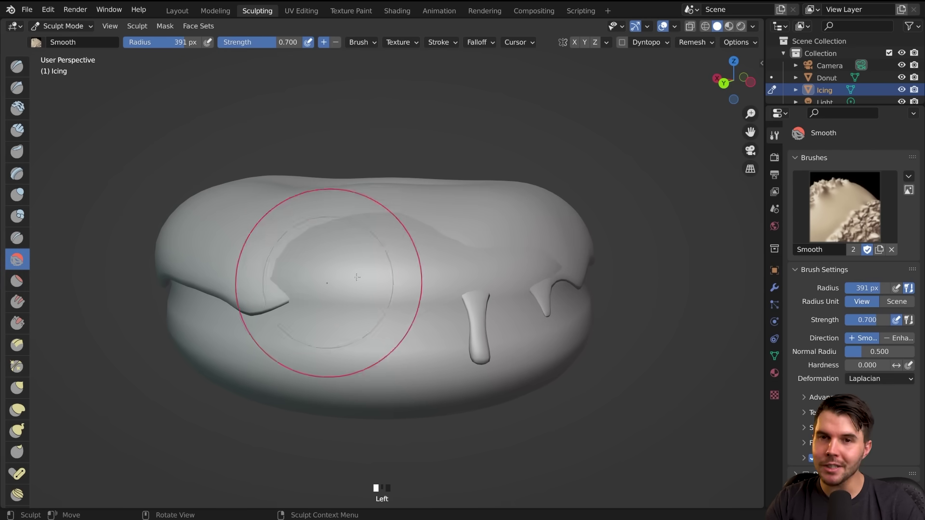
{"action": "key", "text": "ctrl+z"}
{"action": "middle_click_drag", "start_coordinate": [332, 125], "coordinate": [349, 147]}
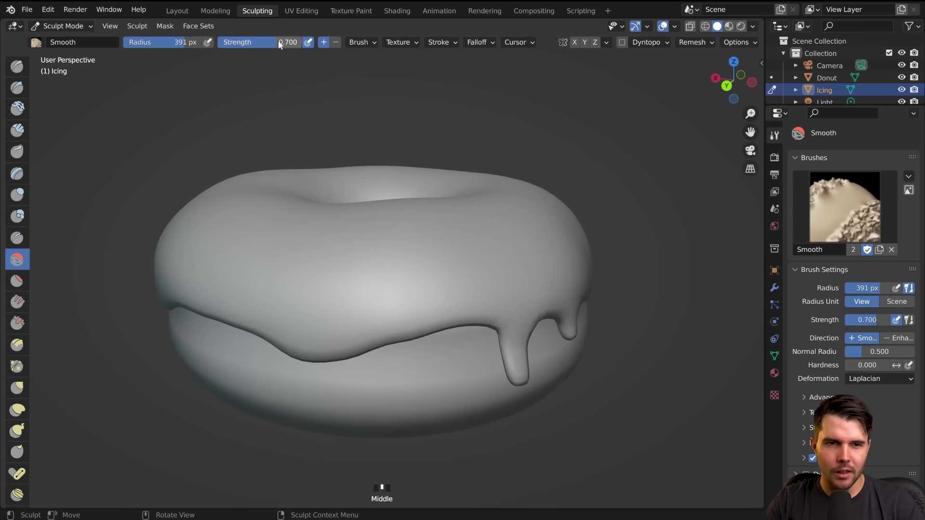
- Switch to the Draw brush and set its radius to 258 px
{"action": "left_click", "coordinate": [19, 69]}
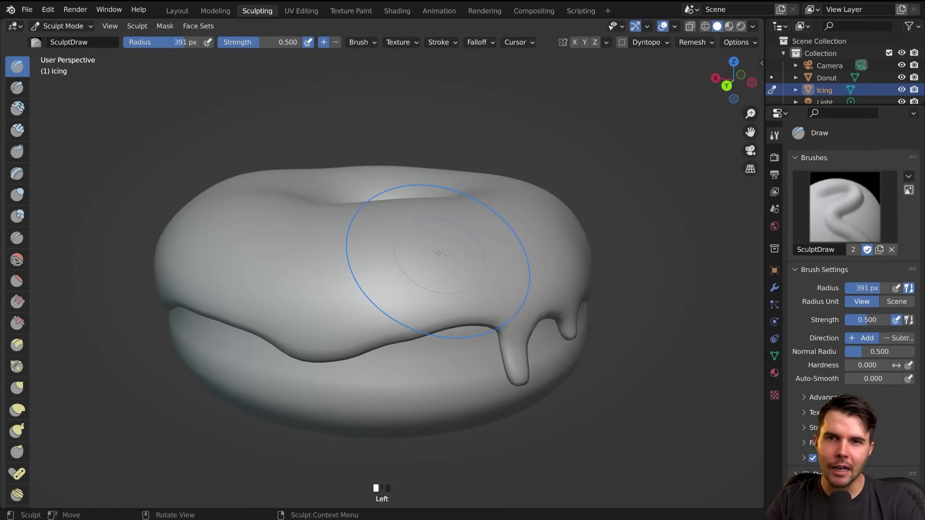
{"action": "key", "text": "f"}
{"action": "left_click", "coordinate": [444, 259]}
- Try temporary smoothing strokes across the icing's front while the Draw brush is active, and undo them
{"action": "mouse_move", "coordinate": [383, 265]}
{"action": "left_mouse_down", "text": "shift"}
{"action": "mouse_move", "coordinate": [378, 280]}
{"action": "mouse_move", "coordinate": [513, 275]}
{"action": "mouse_move", "coordinate": [506, 290]}
{"action": "mouse_move", "coordinate": [339, 269]}
{"action": "mouse_move", "coordinate": [400, 260]}
{"action": "mouse_move", "coordinate": [338, 258]}
{"action": "left_mouse_up", "text": "shift"}
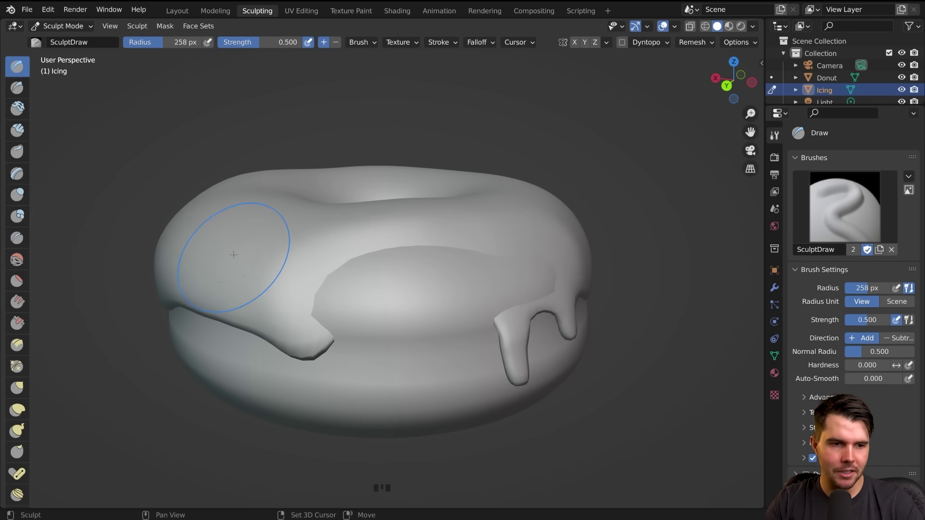
{"action": "left_click_drag", "start_coordinate": [250, 238], "coordinate": [258, 268], "text": "shift"}
{"action": "key", "text": "ctrl+z"}
{"action": "key", "text": "ctrl+z"}
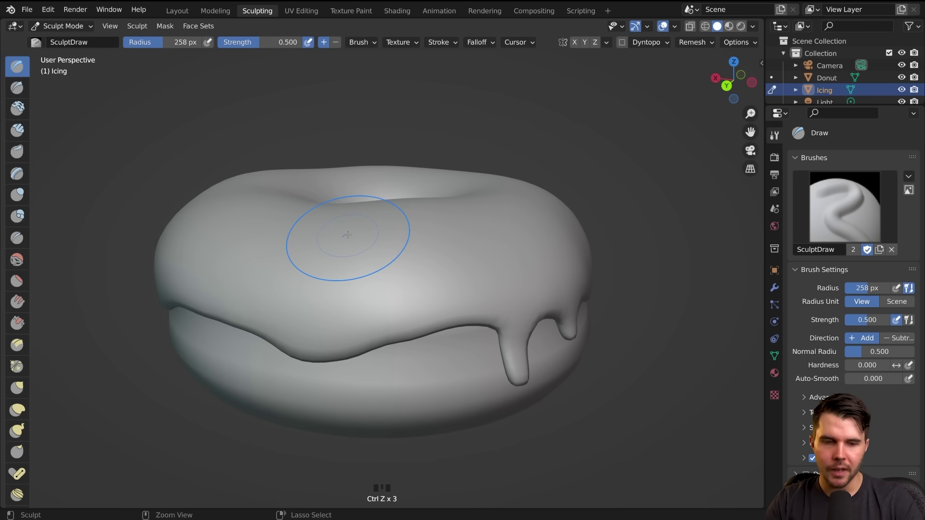
- Compare the strength settings of the Smooth and Draw brushes
{"action": "left_click", "coordinate": [17, 260]}
{"action": "left_click", "coordinate": [17, 66]}
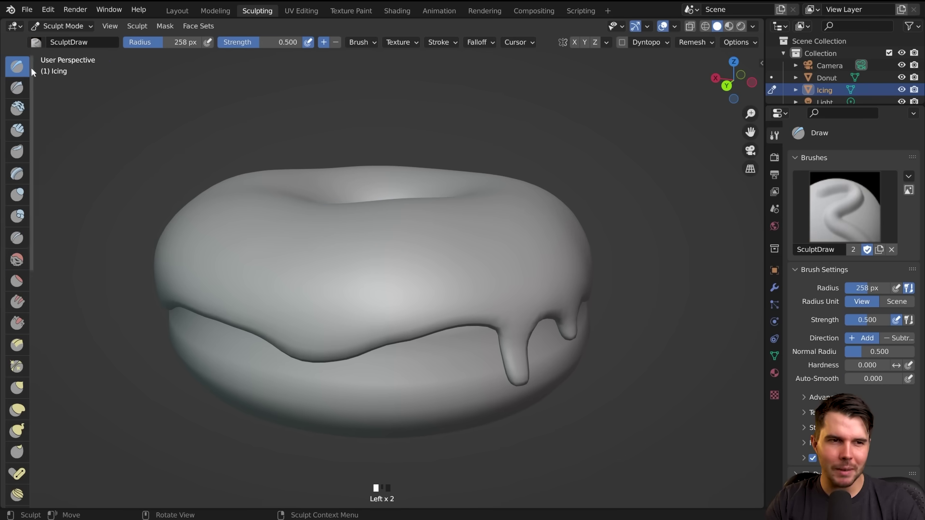
{"action": "left_click", "coordinate": [18, 260]}
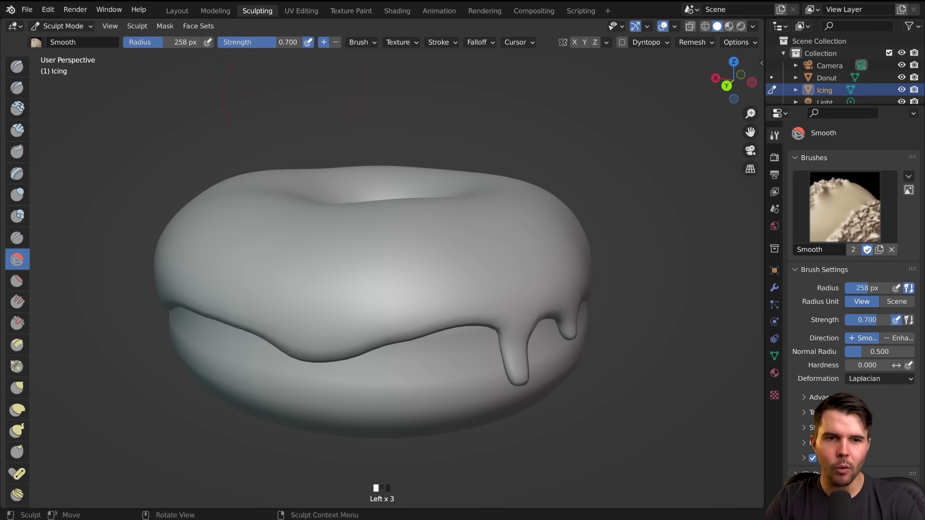
{"action": "left_click", "coordinate": [291, 43]}
{"action": "key", "text": "Escape"}
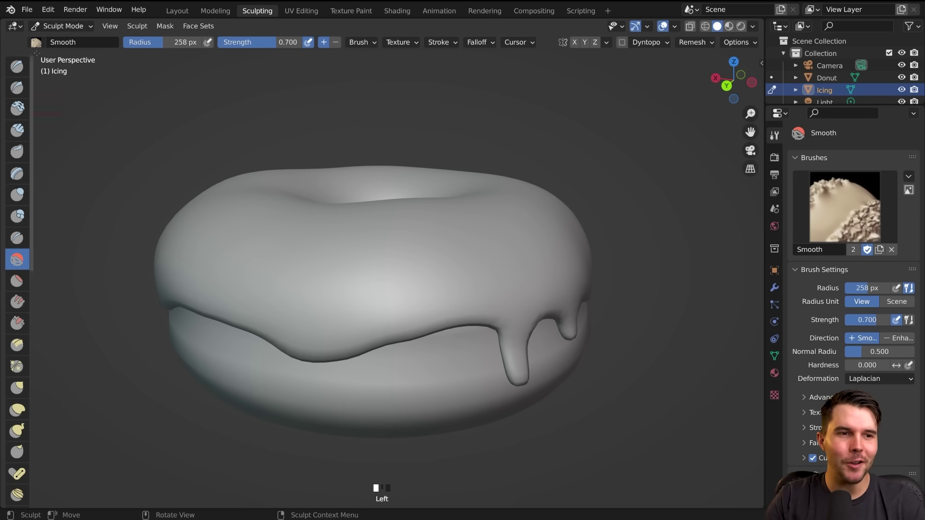
- Try a temporary smoothing stroke toward the long drip with the Draw brush active, and undo it
{"action": "left_click", "coordinate": [17, 67]}
{"action": "mouse_move", "coordinate": [434, 261]}
{"action": "left_mouse_down", "text": "shift"}
{"action": "mouse_move", "coordinate": [409, 270]}
{"action": "mouse_move", "coordinate": [475, 304]}
{"action": "mouse_move", "coordinate": [506, 301]}
{"action": "left_mouse_up", "text": "shift"}
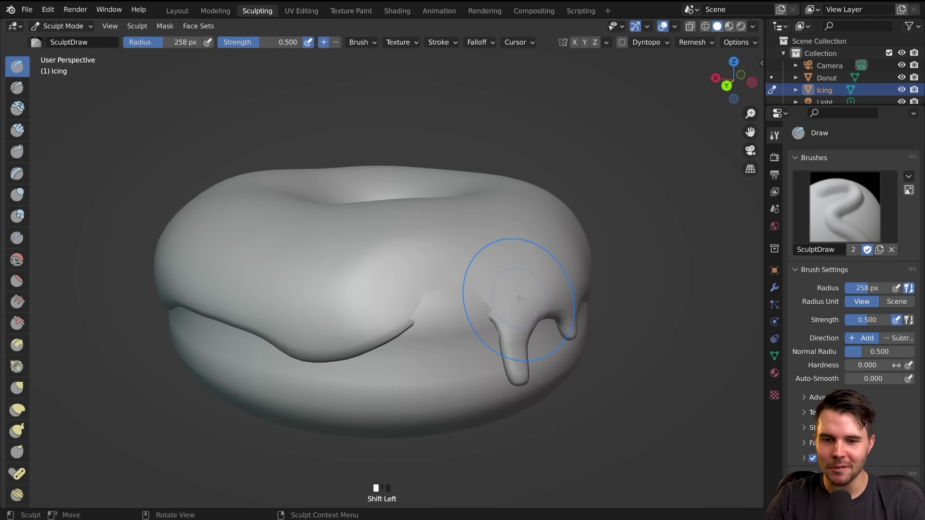
{"action": "key", "text": "ctrl+z"}
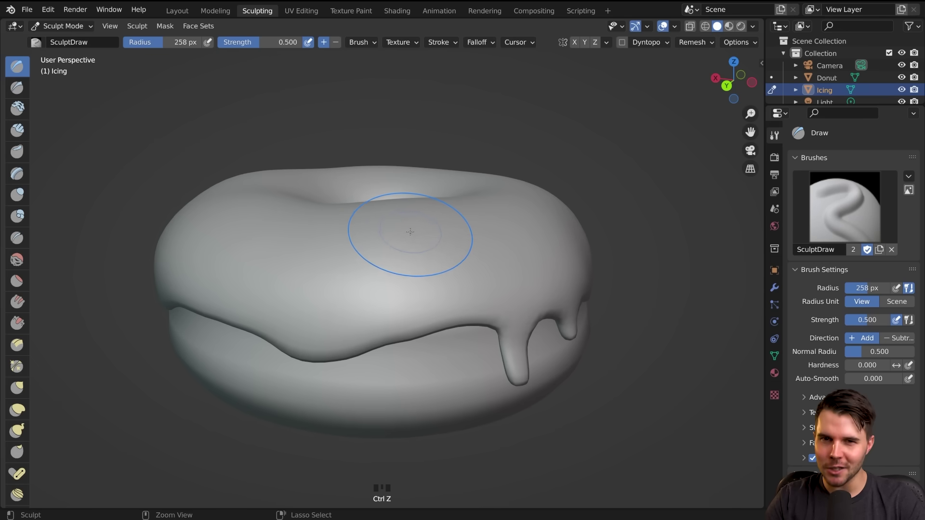
- Set the Smooth brush's strength to 0.200 and return to the Draw brush
{"action": "left_click", "coordinate": [18, 262]}
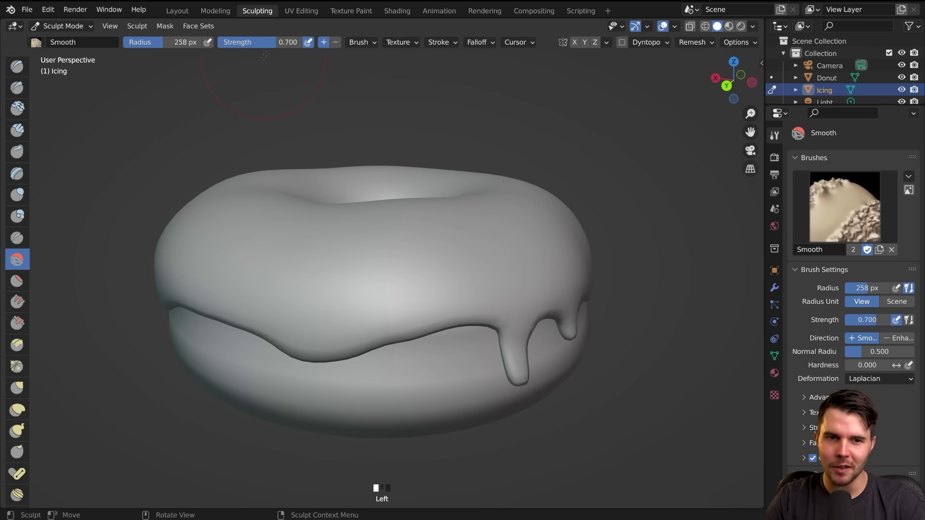
{"action": "left_click_drag", "start_coordinate": [276, 41], "coordinate": [242, 42]}
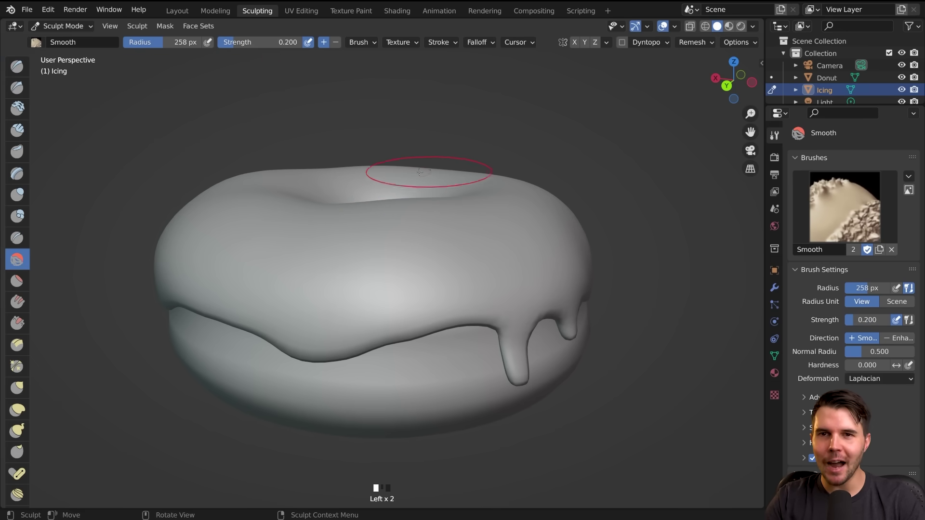
{"action": "left_click", "coordinate": [17, 67]}
- Try a Draw brush stroke on the icing's front, smooth over it, and undo both strokes
{"action": "mouse_move", "coordinate": [366, 289]}
{"action": "left_mouse_down"}
{"action": "mouse_move", "coordinate": [419, 284]}
{"action": "mouse_move", "coordinate": [409, 285]}
{"action": "left_mouse_up"}
{"action": "mouse_move", "coordinate": [386, 282]}
{"action": "left_mouse_down", "text": "shift"}
{"action": "mouse_move", "coordinate": [372, 280]}
{"action": "mouse_move", "coordinate": [424, 295]}
{"action": "mouse_move", "coordinate": [390, 313]}
{"action": "left_mouse_up", "text": "shift"}
{"action": "key", "text": "ctrl+z"}
{"action": "key", "text": "ctrl+z"}
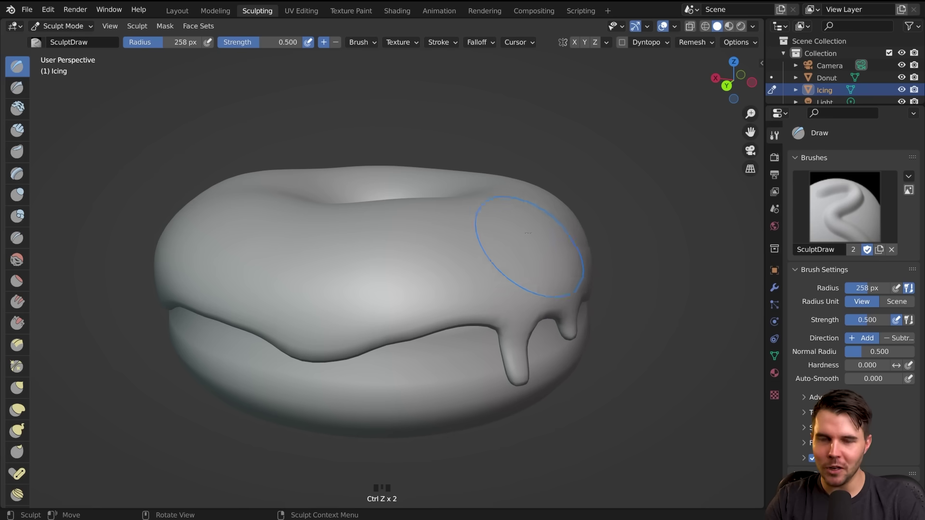
{"action": "scroll", "coordinate": [19, 332], "scroll_direction": "down", "scroll_amount": 12}
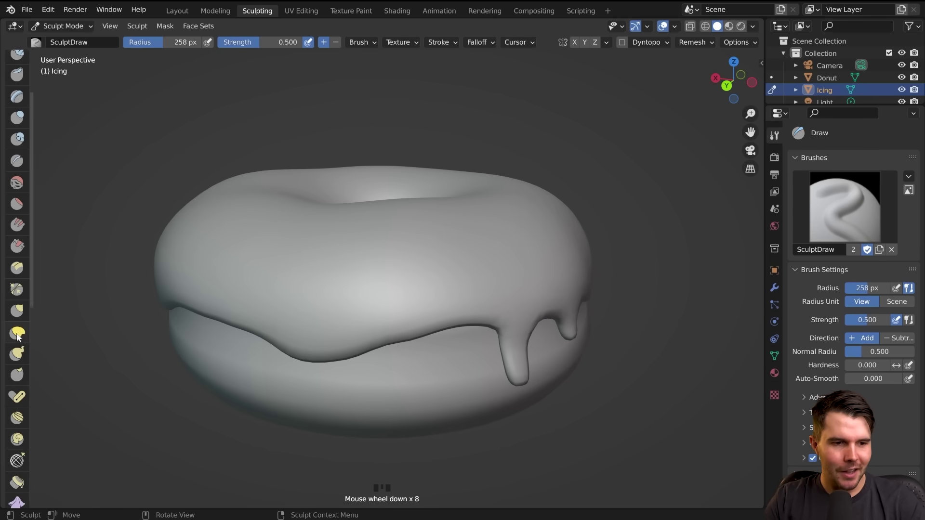
- Activate the Inflate brush and set its radius to 205 px over the icing's long drip
{"action": "scroll", "coordinate": [20, 332], "scroll_direction": "up", "scroll_amount": 12}
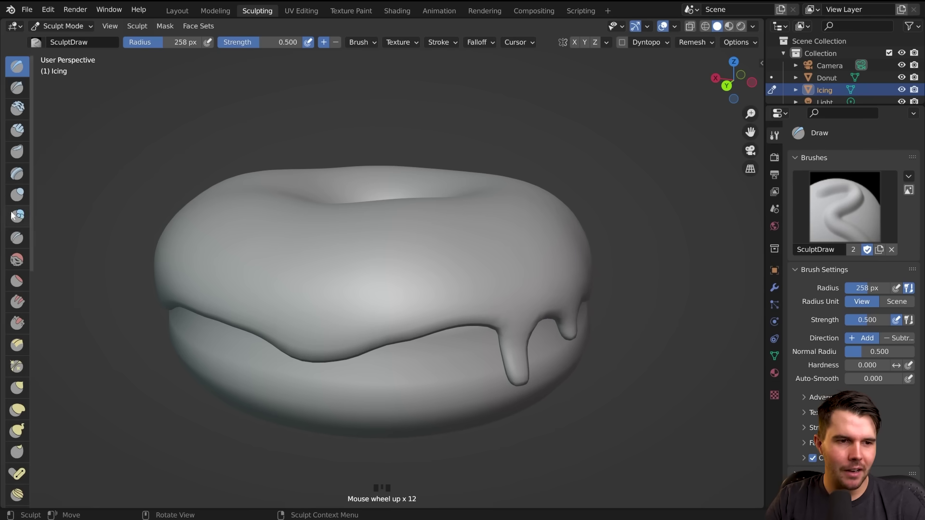
{"action": "left_click", "coordinate": [19, 195]}
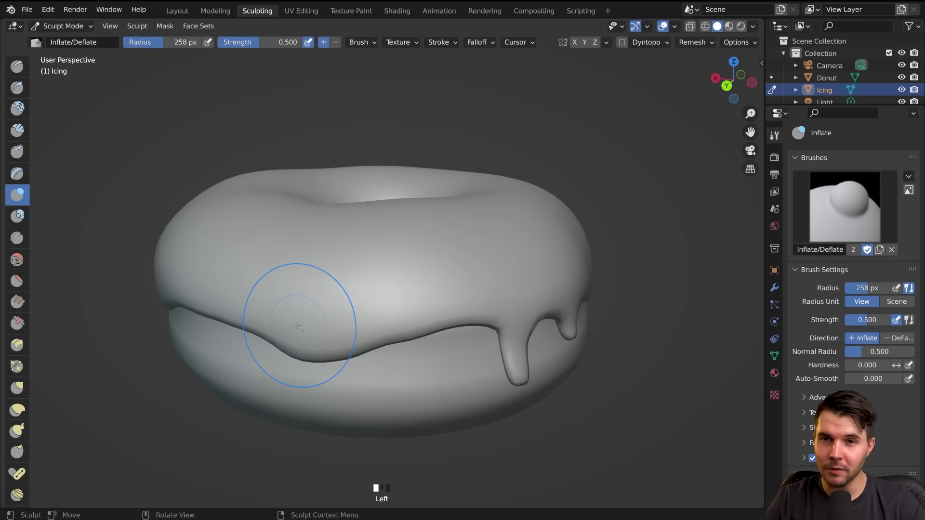
{"action": "scroll", "coordinate": [17, 347], "scroll_direction": "down", "scroll_amount": 1}
{"action": "mouse_move", "coordinate": [390, 303]}
{"action": "middle_mouse_down"}
{"action": "mouse_move", "coordinate": [488, 359]}
{"action": "mouse_move", "coordinate": [477, 359]}
{"action": "middle_mouse_up"}
{"action": "middle_click_drag", "start_coordinate": [477, 359], "coordinate": [504, 258], "text": "shift"}
{"action": "scroll", "coordinate": [424, 283], "scroll_direction": "up", "scroll_amount": 1}
{"action": "key", "text": "f"}
{"action": "left_click", "coordinate": [381, 281]}
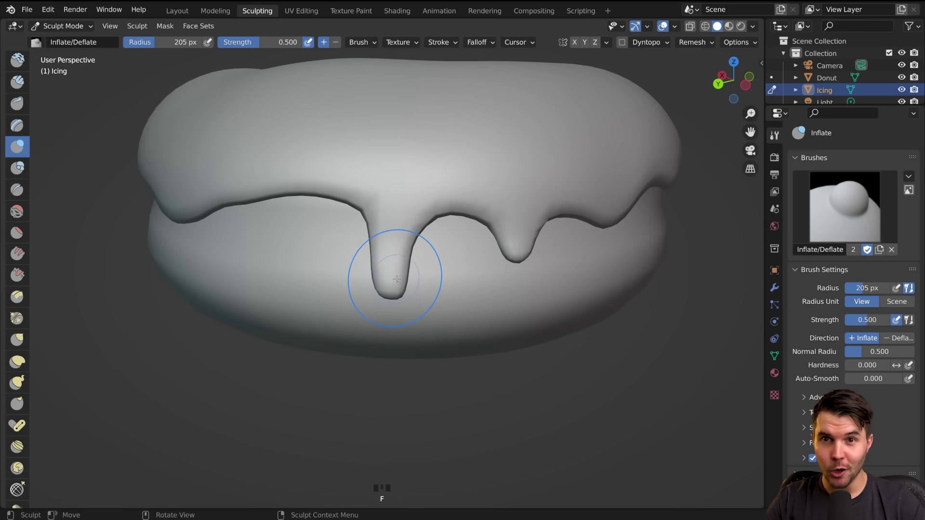
- Try inflating the long drip and the shorter drip beside it, and undo both strokes
{"action": "mouse_move", "coordinate": [390, 272]}
{"action": "left_mouse_down"}
{"action": "mouse_move", "coordinate": [376, 284]}
{"action": "mouse_move", "coordinate": [394, 273]}
{"action": "left_mouse_up"}
{"action": "left_click_drag", "start_coordinate": [516, 243], "coordinate": [524, 250]}
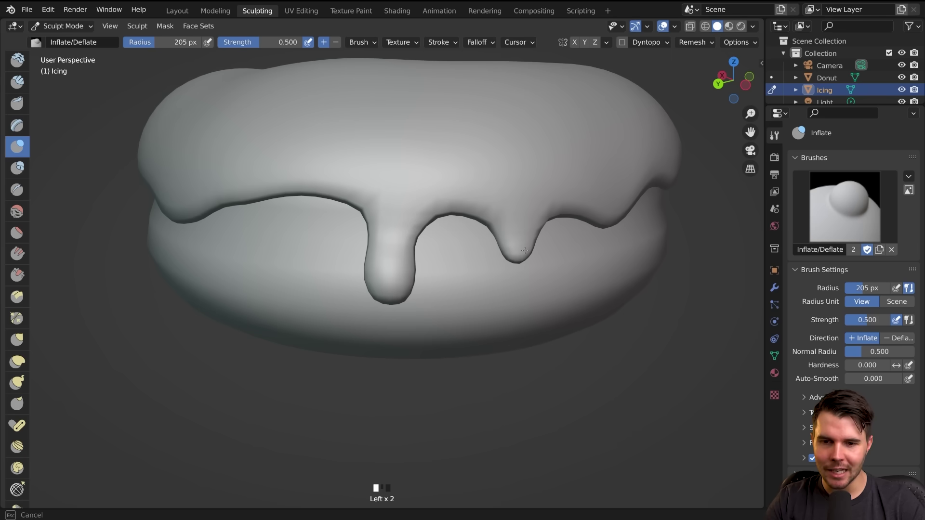
{"action": "left_click_drag", "start_coordinate": [525, 251], "coordinate": [525, 249]}
{"action": "key", "text": "ctrl+z"}
{"action": "key", "text": "ctrl+z"}
- Expand the Inflate brush's stroke settings and set the stroke method to Airbrush
{"action": "key", "text": "n"}
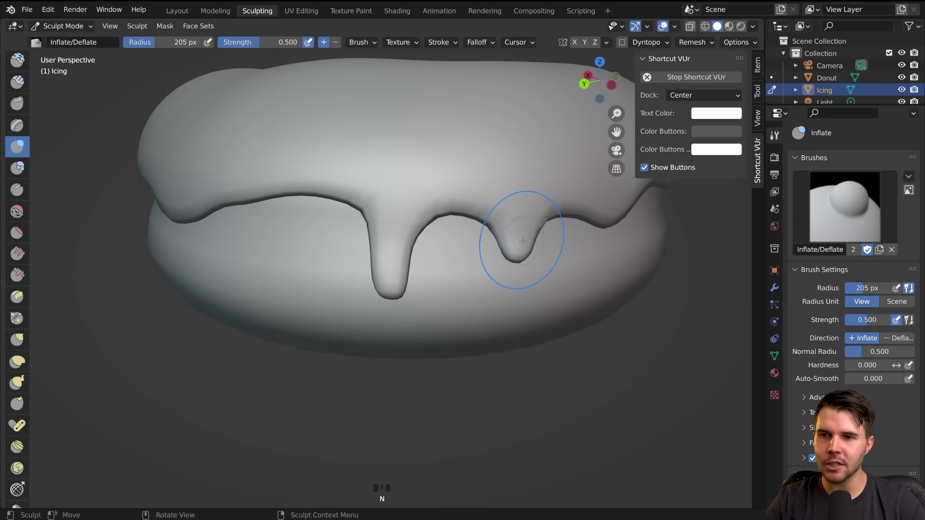
{"action": "left_click", "coordinate": [757, 89]}
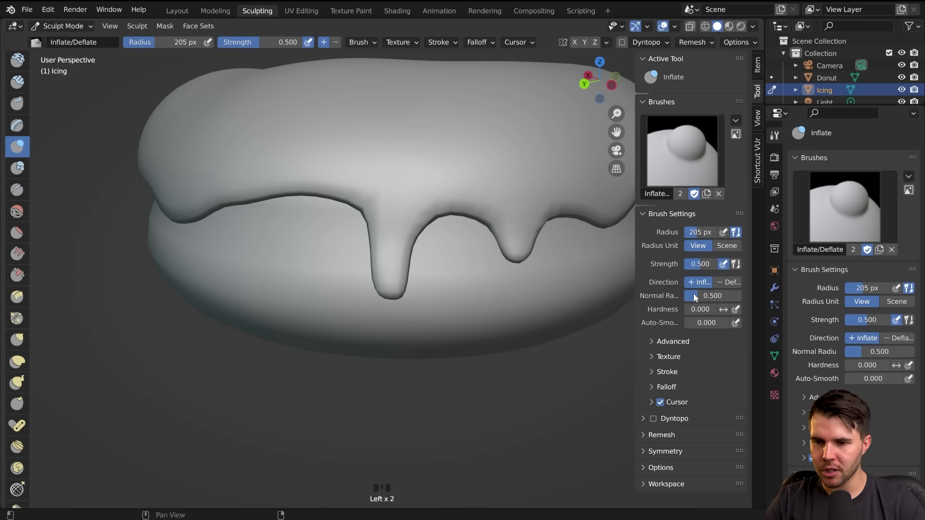
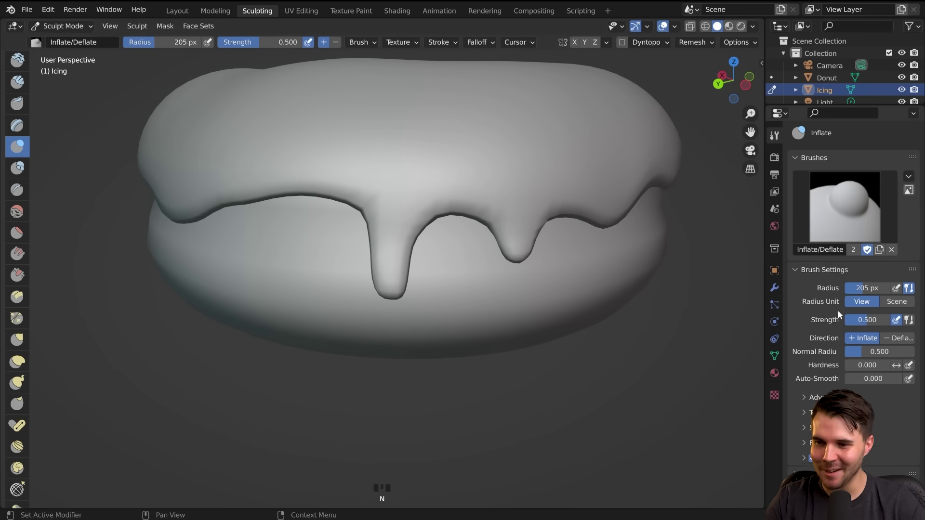
{"action": "left_click", "coordinate": [820, 388]}
{"action": "scroll", "coordinate": [822, 376], "scroll_direction": "down", "scroll_amount": 6}
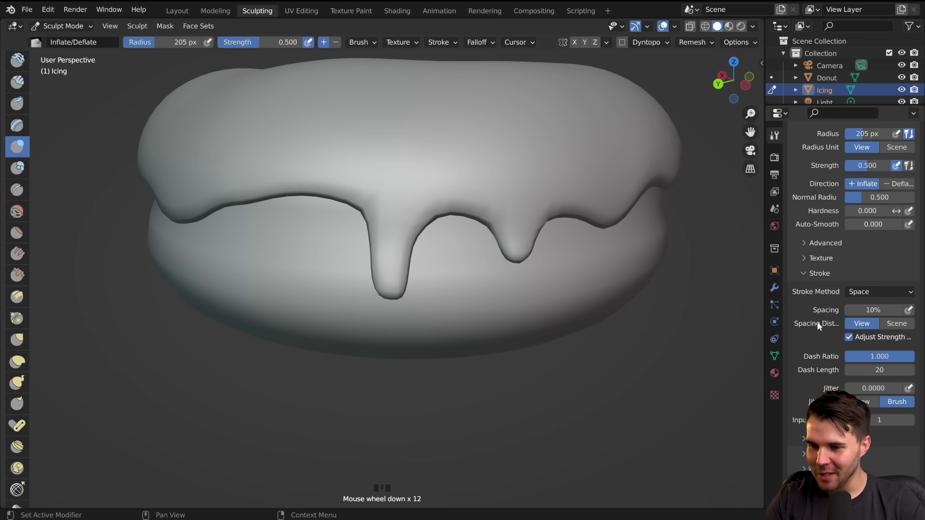
{"action": "key", "text": "n"}
{"action": "key", "text": "n"}
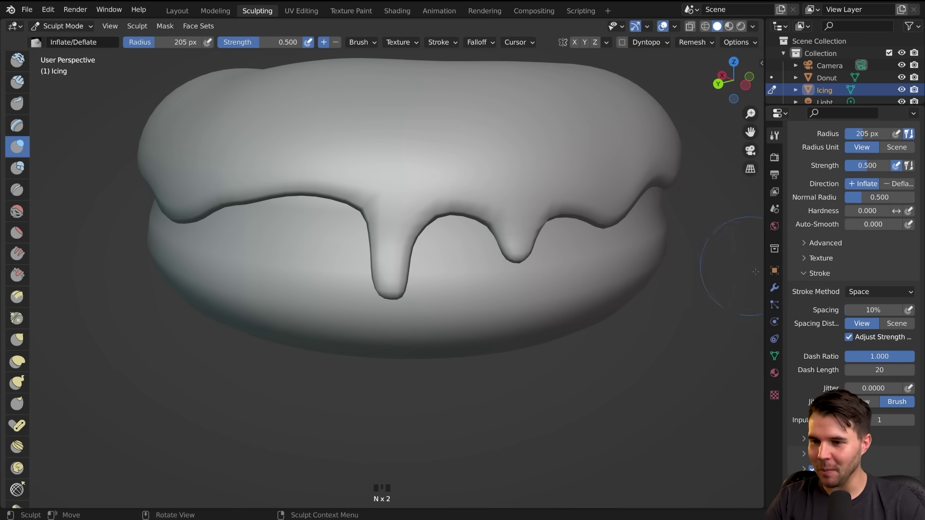
{"action": "scroll", "coordinate": [819, 376], "scroll_direction": "down", "scroll_amount": 7}
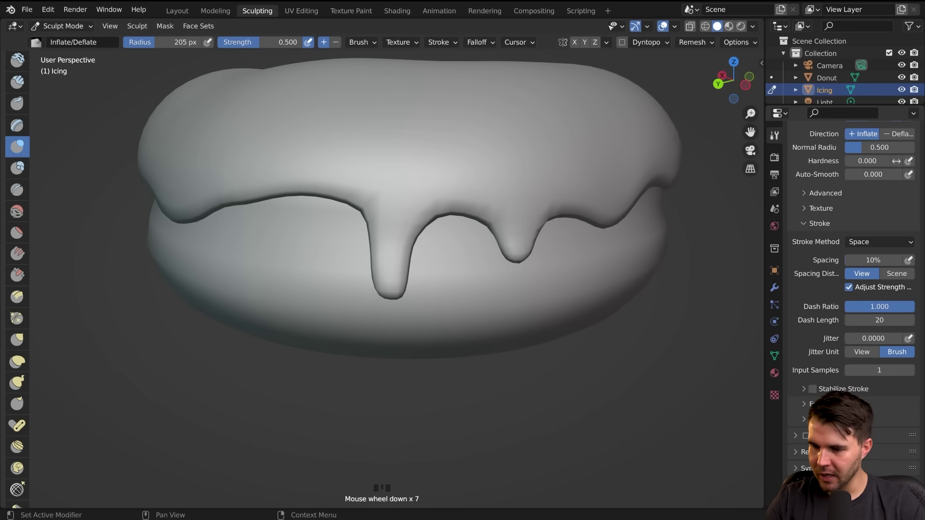
{"action": "left_click", "coordinate": [874, 242]}
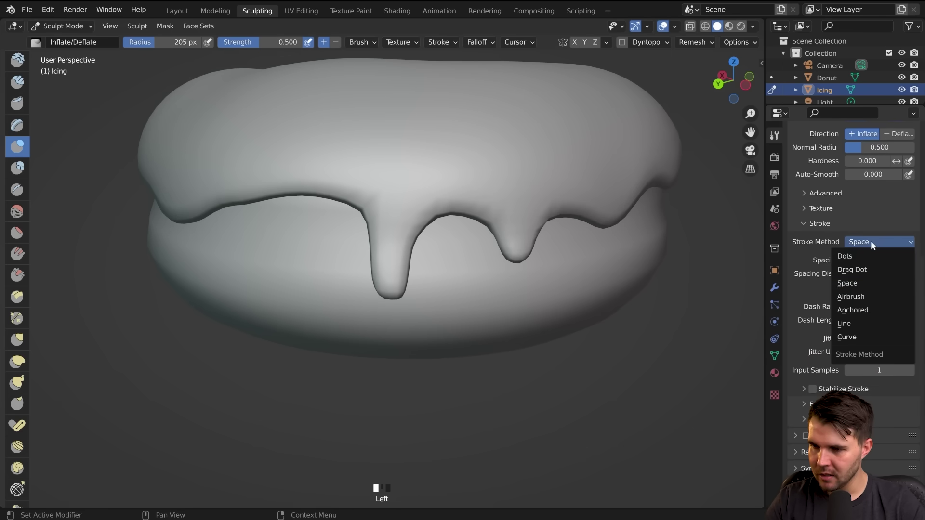
{"action": "left_click", "coordinate": [873, 295]}
- Try swelling the tips of the two drips with Airbrush strokes, and undo them
{"action": "left_click_drag", "start_coordinate": [384, 278], "coordinate": [395, 275]}
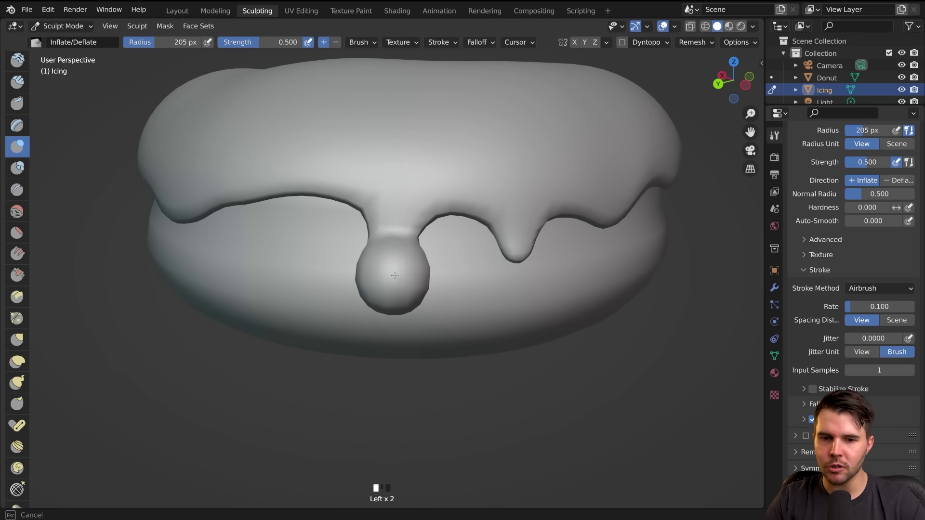
{"action": "key", "text": "ctrl+z"}
{"action": "left_click_drag", "start_coordinate": [523, 241], "coordinate": [523, 241]}
{"action": "key", "text": "ctrl+z"}
- Inflate the ends of the icing's drips into rounded drops with short Airbrush strokes
{"action": "left_click_drag", "start_coordinate": [392, 285], "coordinate": [392, 285]}
{"action": "left_click_drag", "start_coordinate": [521, 254], "coordinate": [521, 254]}
{"action": "mouse_move", "coordinate": [521, 254]}
{"action": "middle_mouse_down"}
{"action": "mouse_move", "coordinate": [474, 290]}
{"action": "mouse_move", "coordinate": [411, 266]}
{"action": "middle_mouse_up"}
{"action": "left_click_drag", "start_coordinate": [461, 284], "coordinate": [460, 285]}
{"action": "middle_click_drag", "start_coordinate": [571, 301], "coordinate": [482, 289]}
{"action": "left_click_drag", "start_coordinate": [415, 276], "coordinate": [417, 278]}
{"action": "scroll", "coordinate": [484, 277], "scroll_direction": "down", "scroll_amount": 2}
{"action": "mouse_move", "coordinate": [554, 289]}
{"action": "middle_mouse_down"}
{"action": "mouse_move", "coordinate": [485, 276]}
{"action": "mouse_move", "coordinate": [540, 275]}
{"action": "mouse_move", "coordinate": [565, 259]}
{"action": "mouse_move", "coordinate": [382, 268]}
{"action": "mouse_move", "coordinate": [388, 252]}
{"action": "mouse_move", "coordinate": [376, 234]}
{"action": "middle_mouse_up"}
{"action": "scroll", "coordinate": [510, 276], "scroll_direction": "down", "scroll_amount": 2}
{"action": "scroll", "coordinate": [401, 271], "scroll_direction": "up", "scroll_amount": 2}
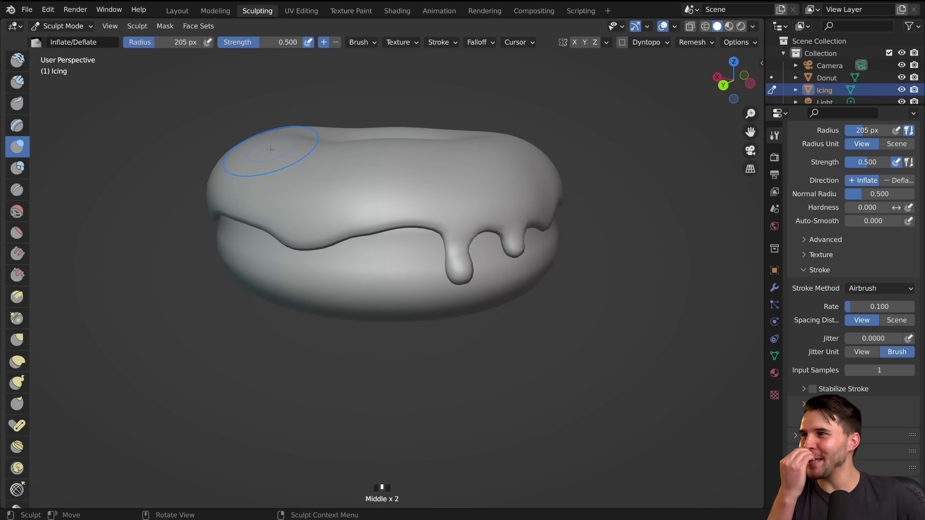
- Try an Inflate stroke on the icing's lower edge, undo it, and set the brush radius to 100 px
{"action": "mouse_move", "coordinate": [313, 220]}
{"action": "middle_mouse_down"}
{"action": "mouse_move", "coordinate": [381, 228]}
{"action": "mouse_move", "coordinate": [364, 229]}
{"action": "middle_mouse_up"}
{"action": "left_click_drag", "start_coordinate": [288, 240], "coordinate": [304, 242]}
{"action": "key", "text": "ctrl+z"}
{"action": "key", "text": "f"}
{"action": "left_click", "coordinate": [375, 213]}
{"action": "middle_click_drag", "start_coordinate": [347, 214], "coordinate": [378, 216]}
{"action": "key", "text": "f"}
{"action": "left_click", "coordinate": [366, 225]}
- Try thickening the icing's lower edge with several short Airbrush strokes, and undo the attempt
{"action": "left_click_drag", "start_coordinate": [344, 229], "coordinate": [383, 241]}
{"action": "left_click_drag", "start_coordinate": [383, 240], "coordinate": [367, 232]}
{"action": "mouse_move", "coordinate": [351, 229]}
{"action": "left_mouse_down"}
{"action": "mouse_move", "coordinate": [340, 230]}
{"action": "mouse_move", "coordinate": [350, 236]}
{"action": "left_mouse_up"}
{"action": "left_click_drag", "start_coordinate": [353, 238], "coordinate": [351, 240]}
{"action": "left_click_drag", "start_coordinate": [346, 238], "coordinate": [341, 236]}
{"action": "middle_click_drag", "start_coordinate": [438, 238], "coordinate": [402, 224]}
{"action": "key", "text": "ctrl+z"}
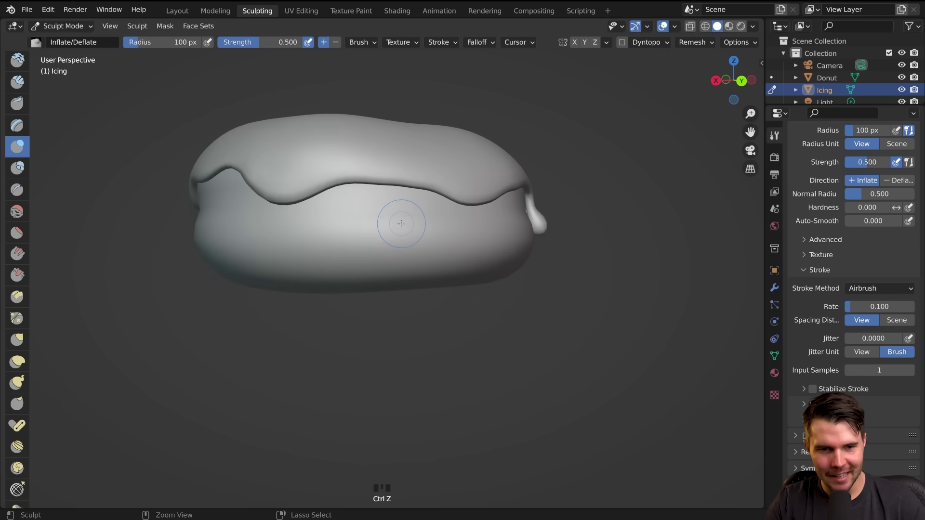
- Set the Inflate brush's stroke method to Space and thicken parts of the icing's wavy lower edge
{"action": "mouse_move", "coordinate": [337, 213]}
{"action": "middle_mouse_down"}
{"action": "mouse_move", "coordinate": [395, 241]}
{"action": "mouse_move", "coordinate": [371, 239]}
{"action": "mouse_move", "coordinate": [366, 230]}
{"action": "mouse_move", "coordinate": [377, 227]}
{"action": "middle_mouse_up"}
{"action": "key", "text": "n"}
{"action": "key", "text": "n"}
{"action": "left_click", "coordinate": [863, 288]}
{"action": "left_click", "coordinate": [860, 330]}
{"action": "left_click_drag", "start_coordinate": [376, 228], "coordinate": [369, 220]}
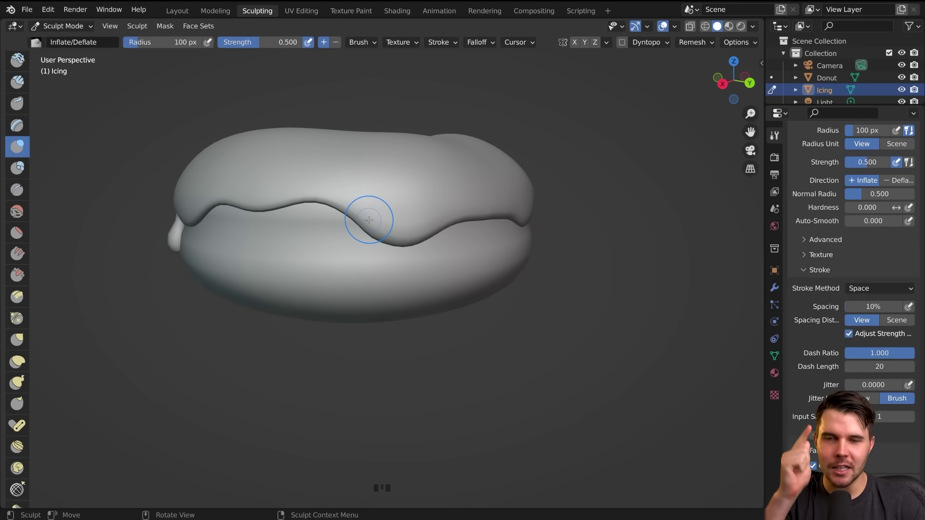
{"action": "mouse_move", "coordinate": [336, 208]}
{"action": "middle_mouse_down"}
{"action": "mouse_move", "coordinate": [315, 223]}
{"action": "mouse_move", "coordinate": [332, 222]}
{"action": "middle_mouse_up"}
{"action": "left_click", "coordinate": [337, 220]}
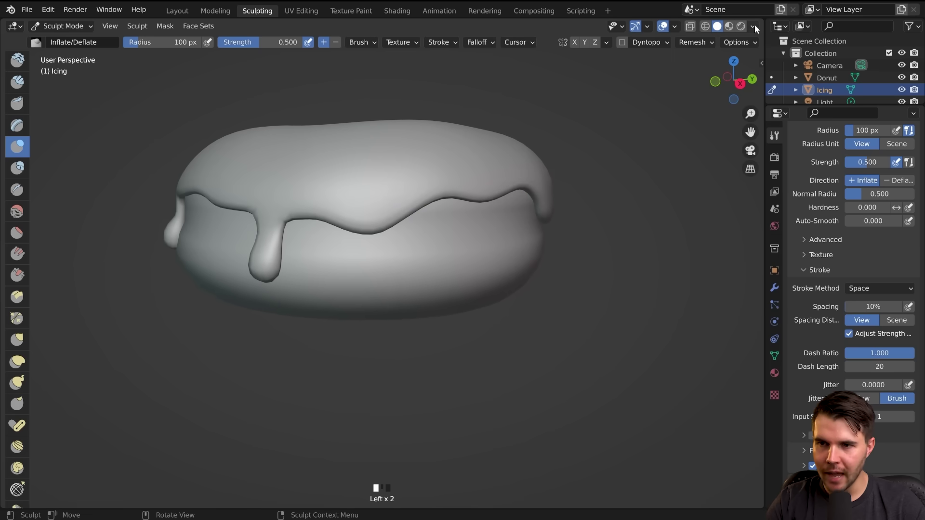
- Split the viewport vertically and show the reference Feature-Glazed-Doughnuts.jpg in an Image Editor, focused on the stacked donuts' drips
{"action": "left_click_drag", "start_coordinate": [760, 21], "coordinate": [443, 27]}
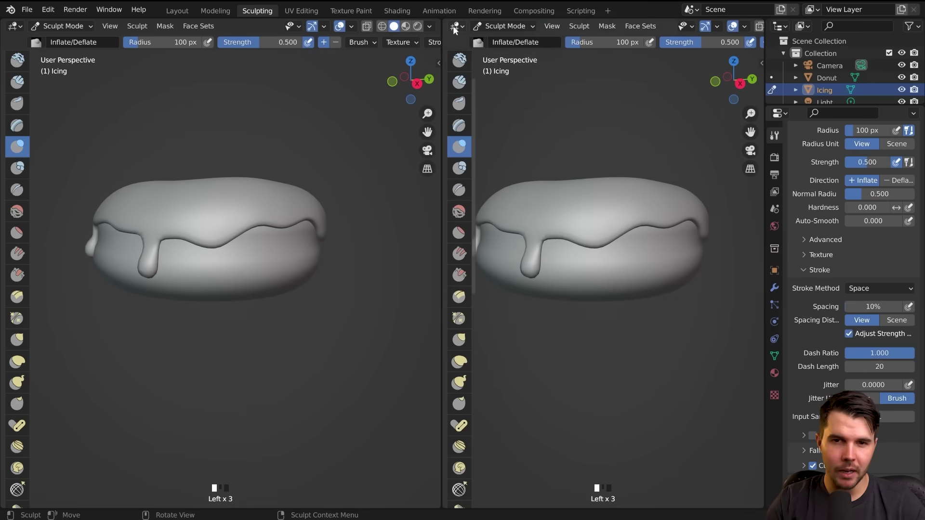
{"action": "left_click", "coordinate": [456, 26]}
{"action": "left_click", "coordinate": [487, 74]}
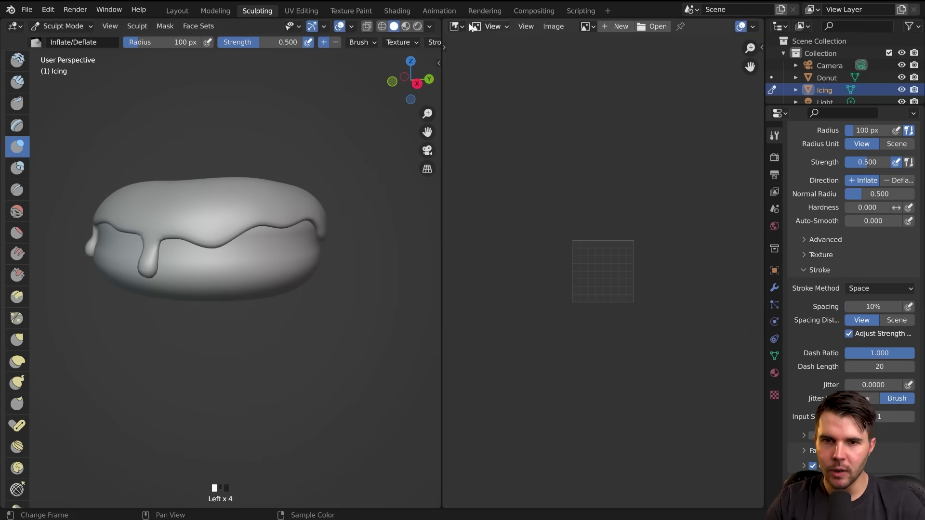
{"action": "left_click", "coordinate": [588, 26]}
{"action": "left_click", "coordinate": [641, 41]}
{"action": "scroll", "coordinate": [600, 281], "scroll_direction": "up", "scroll_amount": 4}
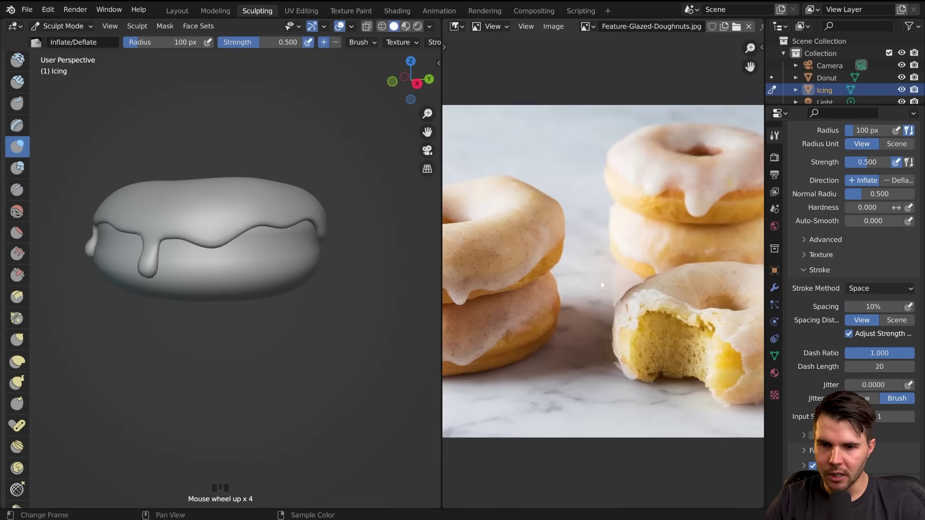
{"action": "middle_click_drag", "start_coordinate": [600, 281], "coordinate": [626, 242]}
{"action": "scroll", "coordinate": [626, 244], "scroll_direction": "up", "scroll_amount": 2}
{"action": "middle_click_drag", "start_coordinate": [475, 249], "coordinate": [627, 227]}
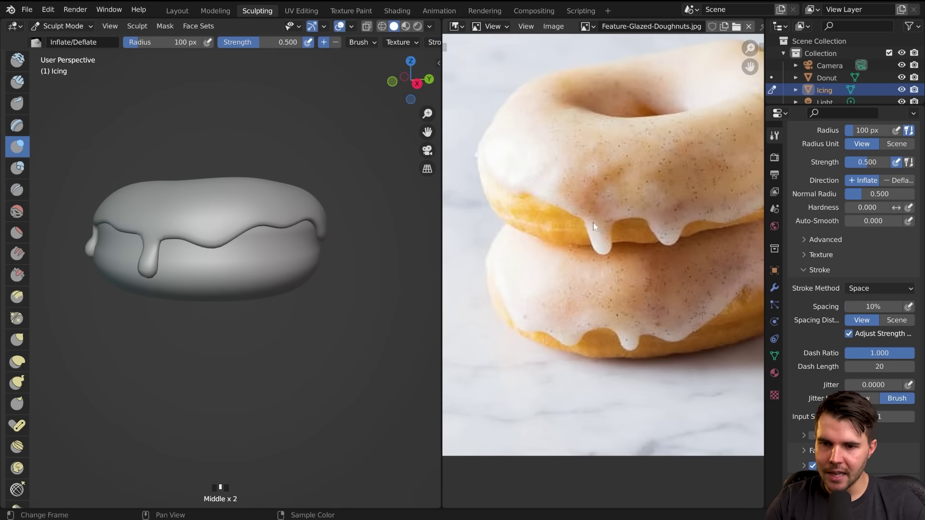
{"action": "middle_click_drag", "start_coordinate": [677, 257], "coordinate": [607, 196]}
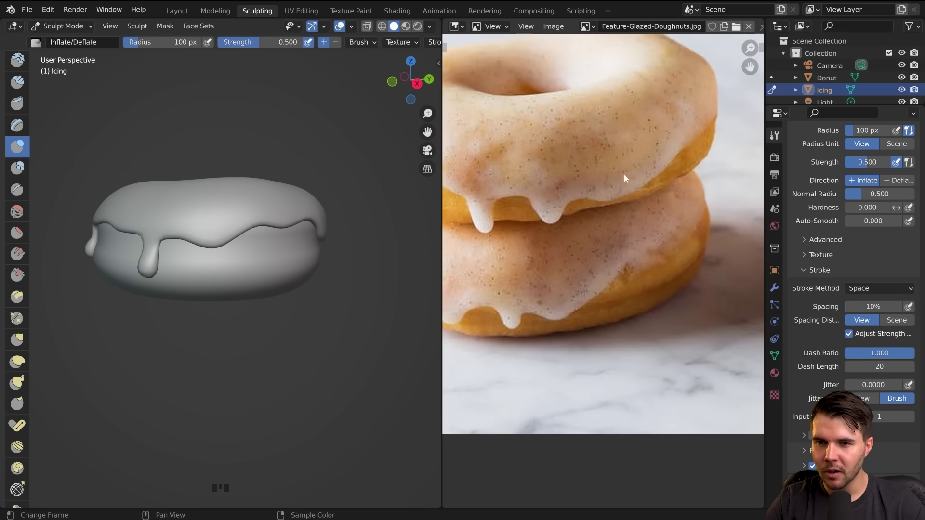
- Inflate the icing's lower edge at several places around the donut with the 100 px brush to match the reference
{"action": "mouse_move", "coordinate": [234, 231]}
{"action": "middle_mouse_down"}
{"action": "mouse_move", "coordinate": [243, 234]}
{"action": "mouse_move", "coordinate": [208, 237]}
{"action": "middle_mouse_up"}
{"action": "scroll", "coordinate": [231, 235], "scroll_direction": "up", "scroll_amount": 1}
{"action": "middle_click_drag", "start_coordinate": [256, 234], "coordinate": [221, 232]}
{"action": "left_click_drag", "start_coordinate": [221, 232], "coordinate": [193, 232]}
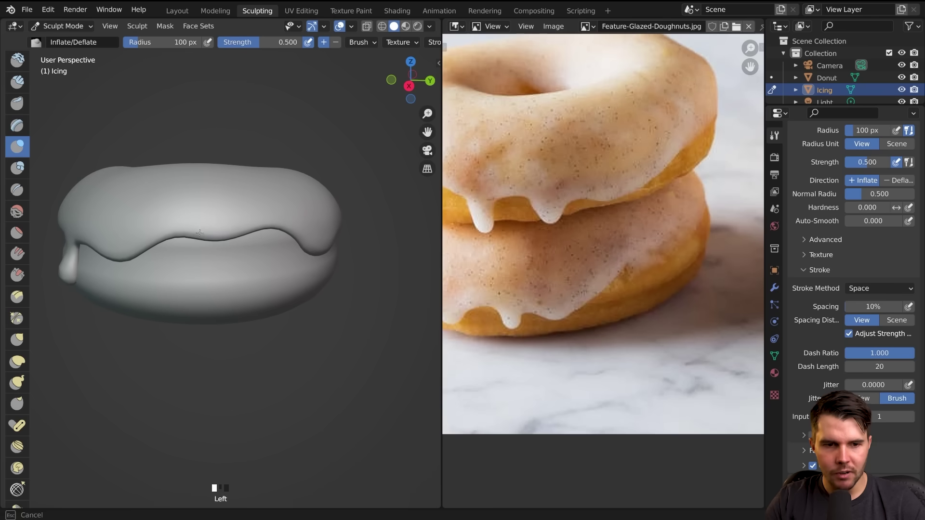
{"action": "middle_click_drag", "start_coordinate": [258, 223], "coordinate": [175, 232]}
{"action": "left_click", "coordinate": [173, 236]}
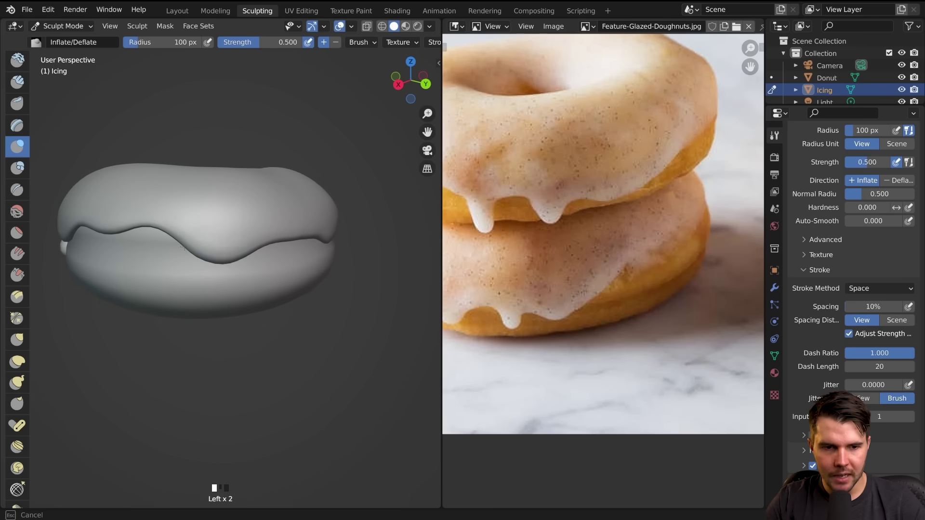
{"action": "mouse_move", "coordinate": [258, 244]}
{"action": "middle_mouse_down"}
{"action": "mouse_move", "coordinate": [196, 252]}
{"action": "mouse_move", "coordinate": [294, 253]}
{"action": "mouse_move", "coordinate": [223, 255]}
{"action": "middle_mouse_up"}
{"action": "left_click", "coordinate": [227, 244]}
{"action": "left_click", "coordinate": [243, 256]}
{"action": "left_click_drag", "start_coordinate": [210, 258], "coordinate": [271, 249]}
- Adjust the Inflate brush's strength, trying 0.323 on the icing's edge before raising it to 0.797
{"action": "key", "text": "f"}
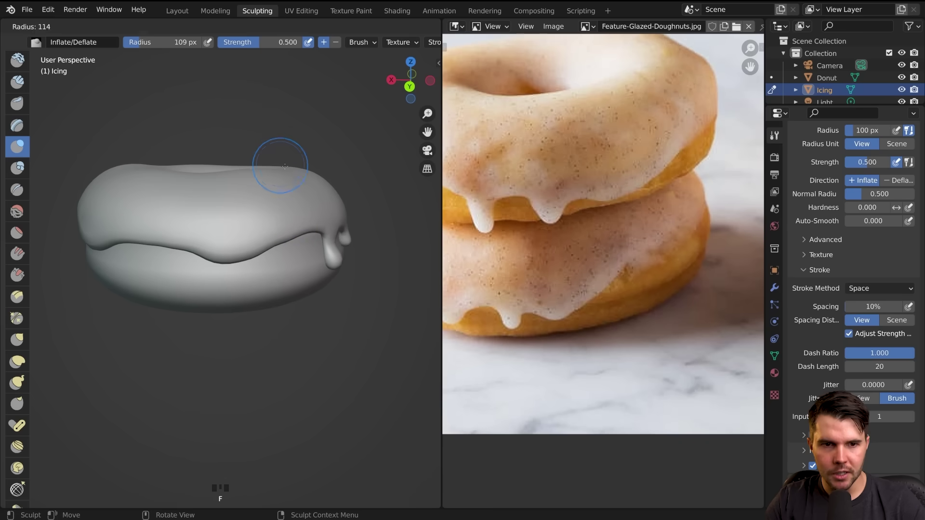
{"action": "right_click", "coordinate": [282, 181]}
{"action": "key", "text": "shift+f"}
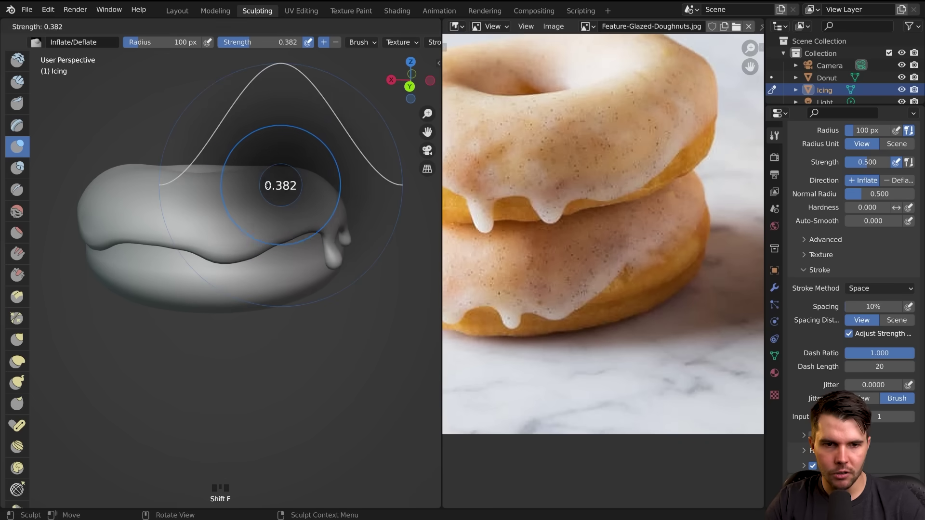
{"action": "left_click", "coordinate": [193, 245]}
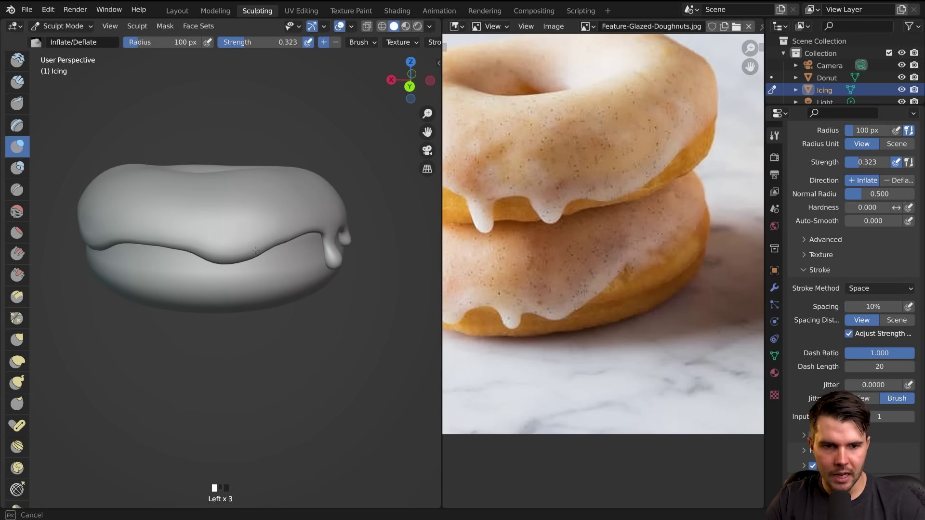
{"action": "key", "text": "shift+f"}
{"action": "left_click", "coordinate": [295, 206]}
- Try a stronger Inflate stroke along the icing's edge, undo it, and set the brush radius to 95 px
{"action": "middle_click_drag", "start_coordinate": [224, 240], "coordinate": [167, 242]}
{"action": "left_click_drag", "start_coordinate": [168, 241], "coordinate": [136, 239]}
{"action": "key", "text": "ctrl+z"}
{"action": "mouse_move", "coordinate": [208, 240]}
{"action": "middle_mouse_down"}
{"action": "mouse_move", "coordinate": [275, 234]}
{"action": "mouse_move", "coordinate": [241, 241]}
{"action": "mouse_move", "coordinate": [232, 254]}
{"action": "mouse_move", "coordinate": [251, 265]}
{"action": "mouse_move", "coordinate": [206, 249]}
{"action": "mouse_move", "coordinate": [254, 258]}
{"action": "mouse_move", "coordinate": [240, 261]}
{"action": "mouse_move", "coordinate": [276, 250]}
{"action": "mouse_move", "coordinate": [231, 254]}
{"action": "middle_mouse_up"}
{"action": "left_click", "coordinate": [267, 270]}
{"action": "key", "text": "f"}
{"action": "left_click", "coordinate": [238, 252]}
{"action": "left_click", "coordinate": [231, 254]}
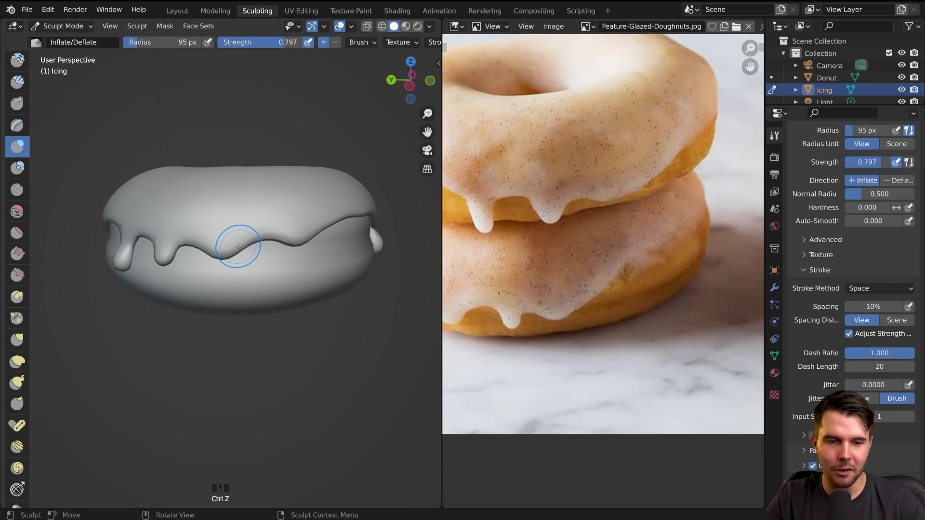
- Inflate the icing's lower edge beside the long drips with the 95 px brush
{"action": "middle_click_drag", "start_coordinate": [238, 247], "coordinate": [159, 252]}
{"action": "middle_click_drag", "start_coordinate": [284, 251], "coordinate": [247, 259]}
{"action": "left_click_drag", "start_coordinate": [241, 274], "coordinate": [244, 278]}
{"action": "middle_click_drag", "start_coordinate": [279, 272], "coordinate": [227, 270]}
{"action": "left_click_drag", "start_coordinate": [187, 254], "coordinate": [235, 262]}
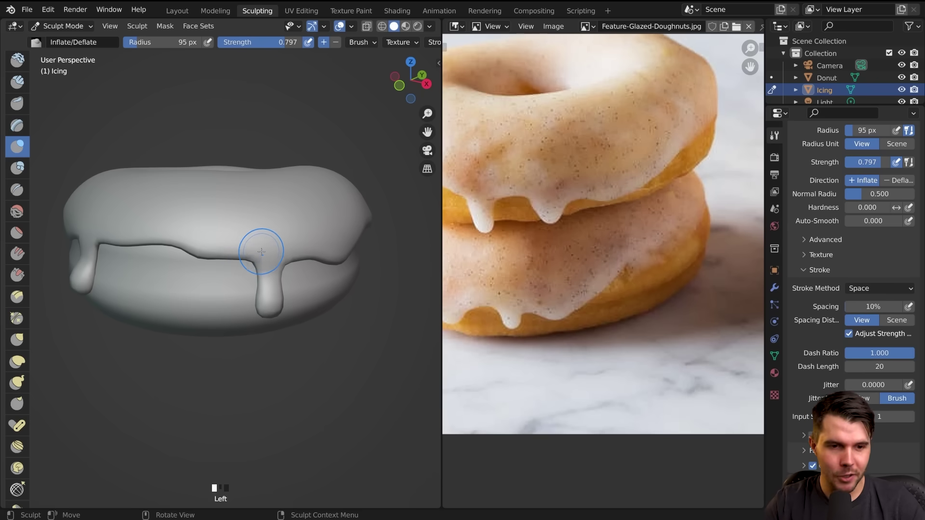
{"action": "middle_click_drag", "start_coordinate": [306, 257], "coordinate": [254, 248]}
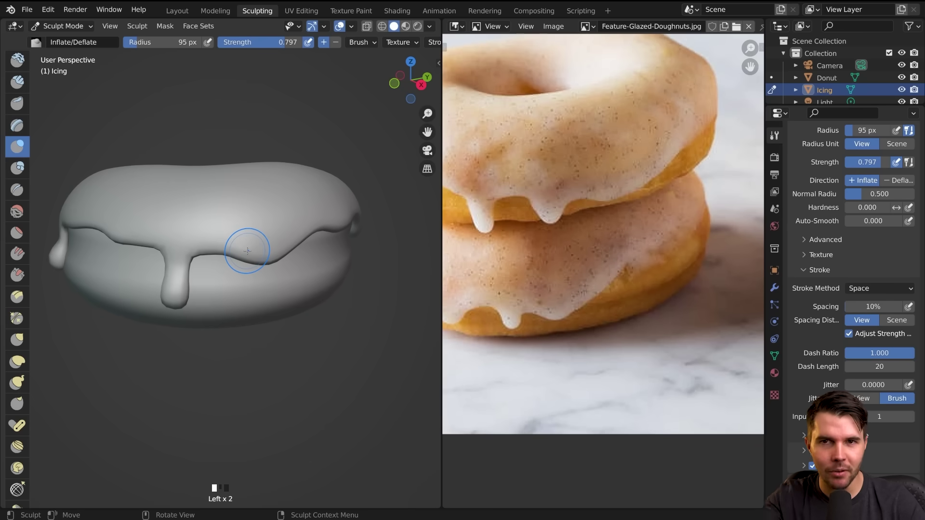
- Inflate the rims of the wide icing lobes between the drips, working around the donut
{"action": "left_click_drag", "start_coordinate": [248, 251], "coordinate": [265, 260]}
{"action": "mouse_move", "coordinate": [264, 260]}
{"action": "middle_mouse_down"}
{"action": "mouse_move", "coordinate": [227, 252]}
{"action": "mouse_move", "coordinate": [190, 255]}
{"action": "mouse_move", "coordinate": [191, 264]}
{"action": "mouse_move", "coordinate": [251, 273]}
{"action": "mouse_move", "coordinate": [235, 239]}
{"action": "mouse_move", "coordinate": [228, 249]}
{"action": "middle_mouse_up"}
{"action": "left_click", "coordinate": [282, 259]}
{"action": "left_click_drag", "start_coordinate": [207, 260], "coordinate": [268, 283]}
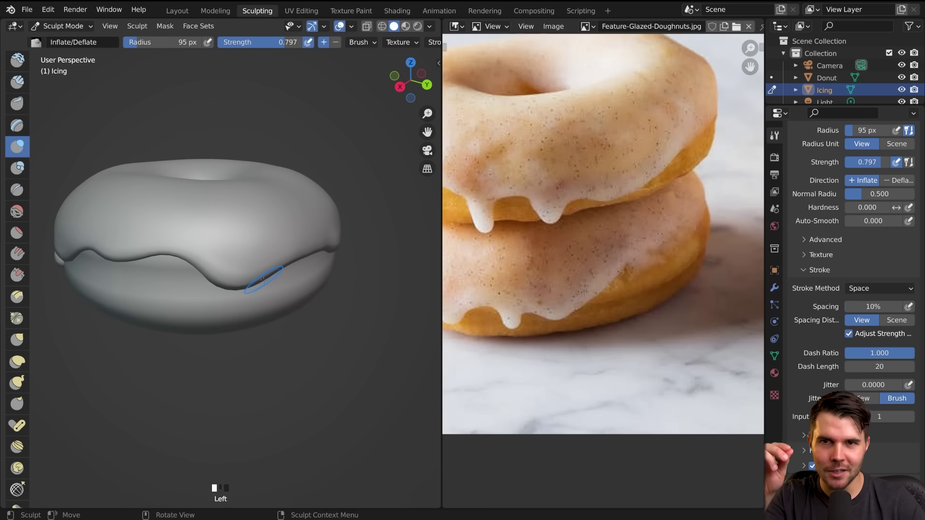
{"action": "mouse_move", "coordinate": [206, 284]}
{"action": "middle_mouse_down"}
{"action": "mouse_move", "coordinate": [198, 277]}
{"action": "mouse_move", "coordinate": [219, 267]}
{"action": "mouse_move", "coordinate": [276, 260]}
{"action": "middle_mouse_up"}
{"action": "left_click_drag", "start_coordinate": [176, 237], "coordinate": [212, 250]}
{"action": "middle_click_drag", "start_coordinate": [212, 249], "coordinate": [233, 250]}
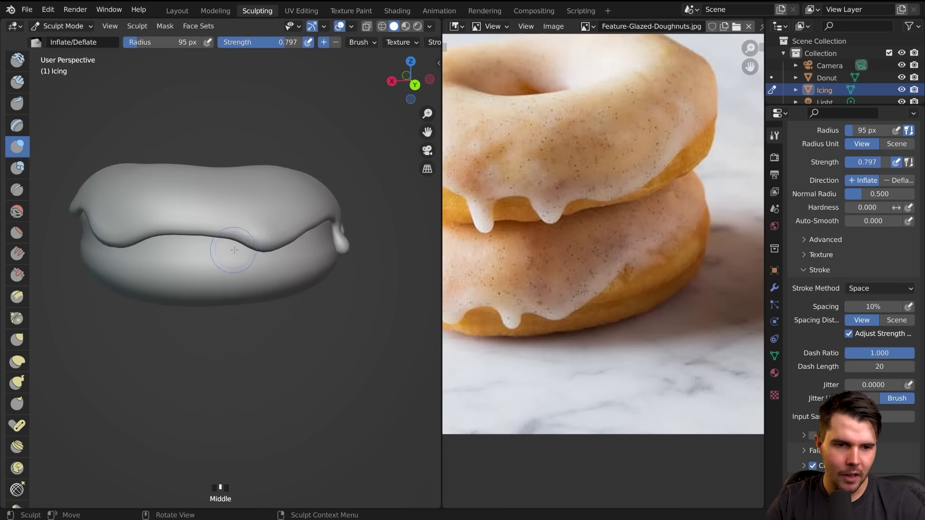
- Thicken the remaining thin stretches of the icing's rim on the donut's other side with Inflate strokes
{"action": "middle_click_drag", "start_coordinate": [175, 237], "coordinate": [196, 241]}
{"action": "left_click_drag", "start_coordinate": [140, 241], "coordinate": [202, 245]}
{"action": "middle_click_drag", "start_coordinate": [202, 245], "coordinate": [277, 245]}
{"action": "middle_click_drag", "start_coordinate": [219, 254], "coordinate": [274, 253]}
{"action": "left_click_drag", "start_coordinate": [188, 256], "coordinate": [174, 259]}
{"action": "middle_click_drag", "start_coordinate": [173, 259], "coordinate": [227, 255]}
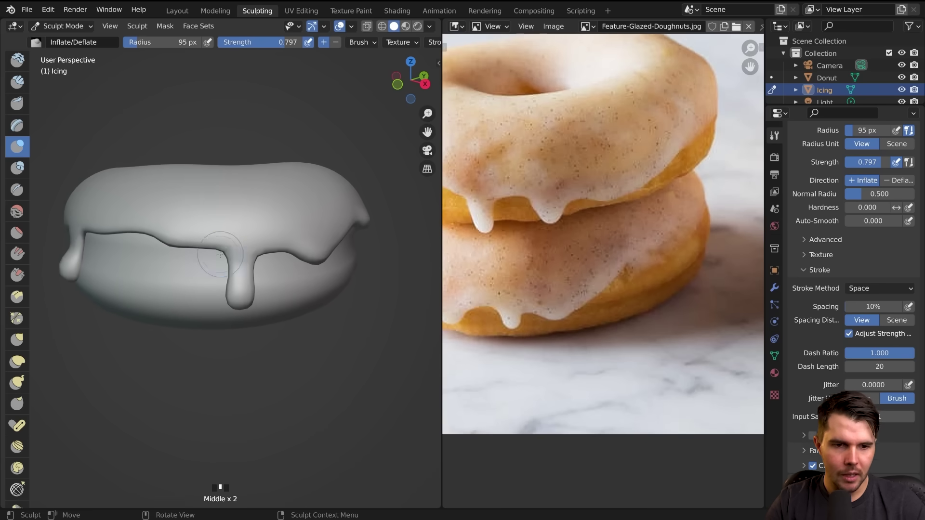
- Switch to the Grab brush with a 122 px radius and reshape the neck of the long icing drip
{"action": "key", "text": "g"}
{"action": "key", "text": "f"}
{"action": "left_click", "coordinate": [227, 265]}
{"action": "left_click_drag", "start_coordinate": [227, 264], "coordinate": [250, 258]}
{"action": "middle_click_drag", "start_coordinate": [176, 275], "coordinate": [219, 263]}
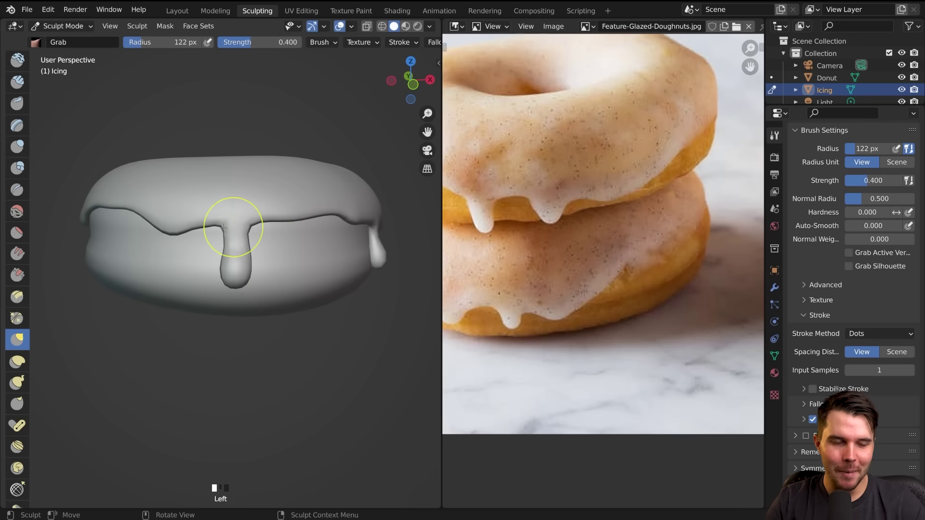
{"action": "left_click_drag", "start_coordinate": [236, 228], "coordinate": [236, 225]}
{"action": "middle_click_drag", "start_coordinate": [208, 268], "coordinate": [212, 291]}
- Refine the outlines of the long drips with Grab strokes, enlarging the brush radius to 178 px
{"action": "scroll", "coordinate": [212, 291], "scroll_direction": "down", "scroll_amount": 2}
{"action": "scroll", "coordinate": [223, 291], "scroll_direction": "up", "scroll_amount": 4}
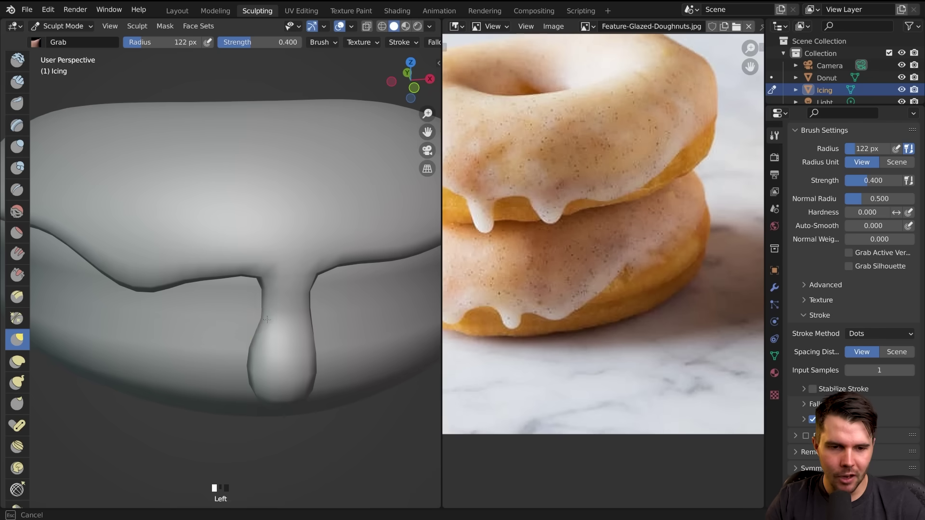
{"action": "scroll", "coordinate": [302, 311], "scroll_direction": "down", "scroll_amount": 2}
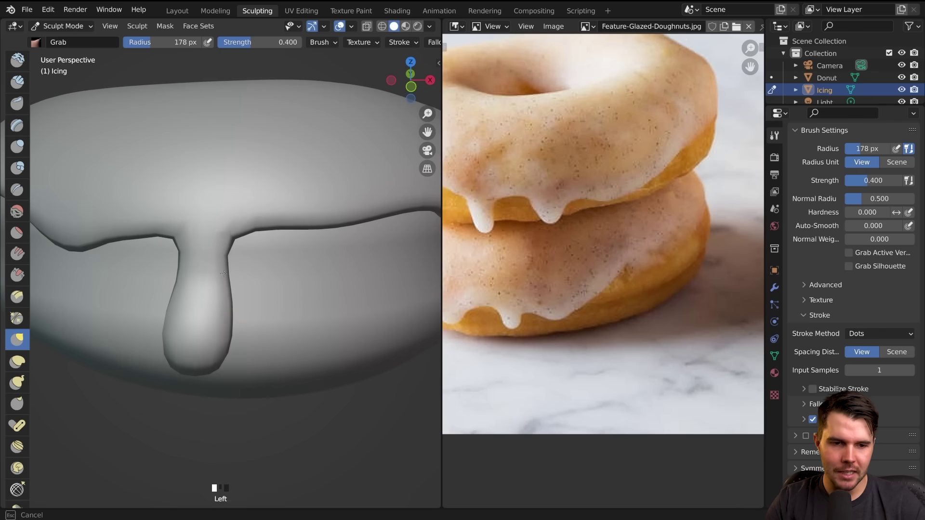
{"action": "scroll", "coordinate": [221, 276], "scroll_direction": "down", "scroll_amount": 3}
{"action": "mouse_move", "coordinate": [221, 275]}
{"action": "middle_mouse_down"}
{"action": "mouse_move", "coordinate": [239, 289]}
{"action": "mouse_move", "coordinate": [190, 274]}
{"action": "mouse_move", "coordinate": [227, 259]}
{"action": "middle_mouse_up"}
{"action": "scroll", "coordinate": [227, 294], "scroll_direction": "up", "scroll_amount": 3}
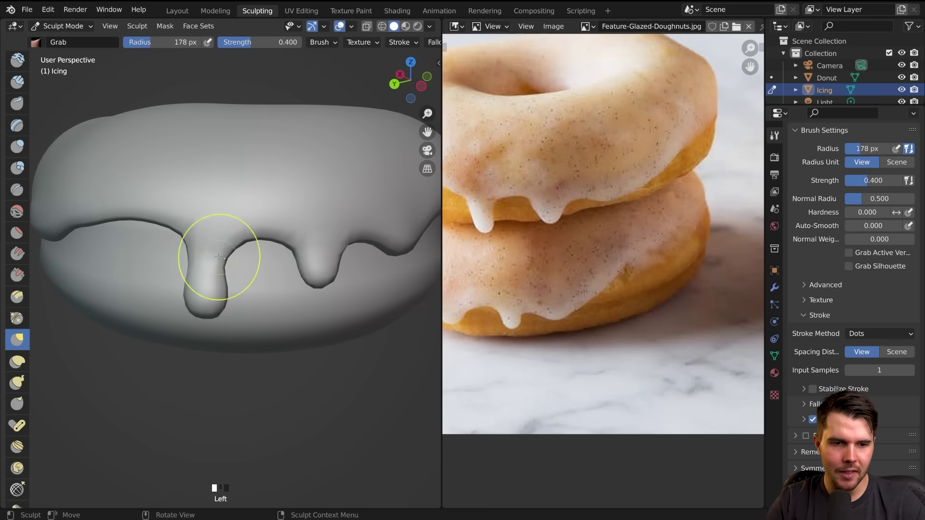
{"action": "scroll", "coordinate": [225, 254], "scroll_direction": "down", "scroll_amount": 2}
{"action": "mouse_move", "coordinate": [284, 268]}
{"action": "middle_mouse_down"}
{"action": "mouse_move", "coordinate": [265, 268]}
{"action": "mouse_move", "coordinate": [264, 301]}
{"action": "middle_mouse_up"}
{"action": "scroll", "coordinate": [265, 268], "scroll_direction": "up", "scroll_amount": 2}
{"action": "scroll", "coordinate": [241, 270], "scroll_direction": "down", "scroll_amount": 2}
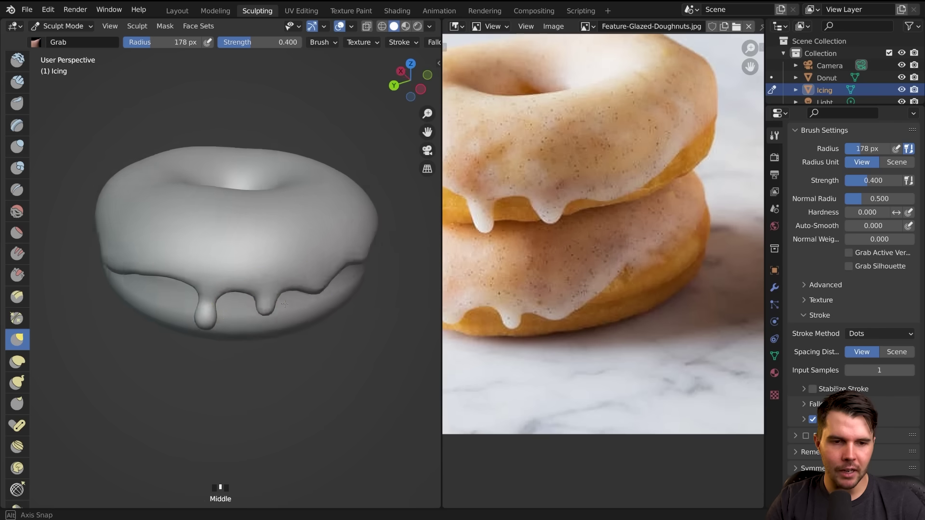
{"action": "mouse_move", "coordinate": [202, 269]}
{"action": "middle_mouse_down"}
{"action": "mouse_move", "coordinate": [251, 269]}
{"action": "mouse_move", "coordinate": [241, 269]}
{"action": "mouse_move", "coordinate": [226, 239]}
{"action": "mouse_move", "coordinate": [189, 249]}
{"action": "middle_mouse_up"}
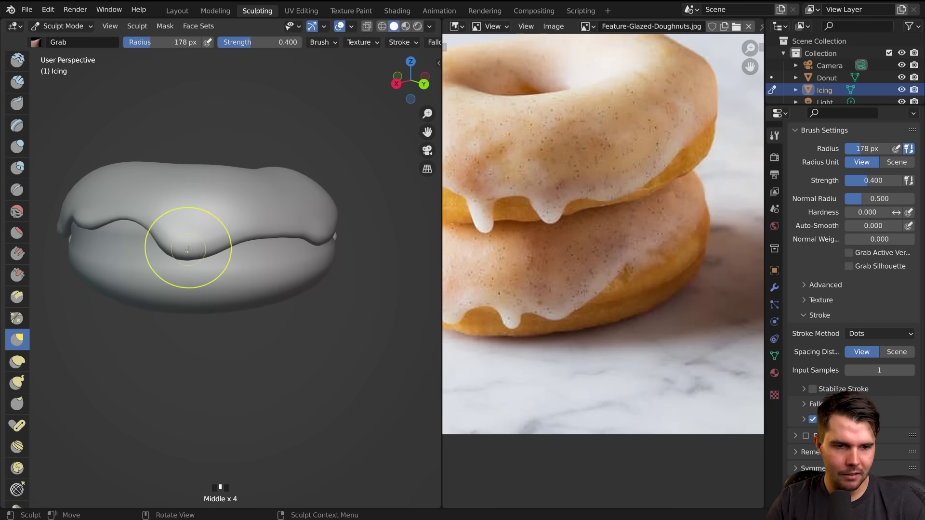
- Set the Grab brush radius to 234 px and pull the wide icing lobe's lower edge further down
{"action": "key", "text": "f"}
{"action": "left_click", "coordinate": [201, 254]}
{"action": "left_click_drag", "start_coordinate": [187, 250], "coordinate": [188, 258]}
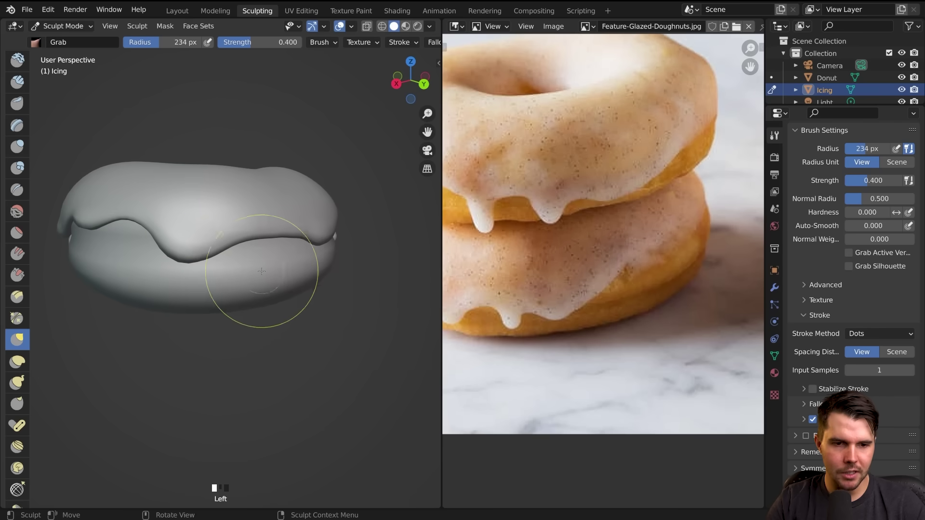
{"action": "middle_click_drag", "start_coordinate": [262, 271], "coordinate": [192, 271]}
{"action": "left_click_drag", "start_coordinate": [217, 265], "coordinate": [221, 261]}
{"action": "middle_click_drag", "start_coordinate": [302, 270], "coordinate": [257, 281]}
{"action": "scroll", "coordinate": [257, 281], "scroll_direction": "down", "scroll_amount": 2}
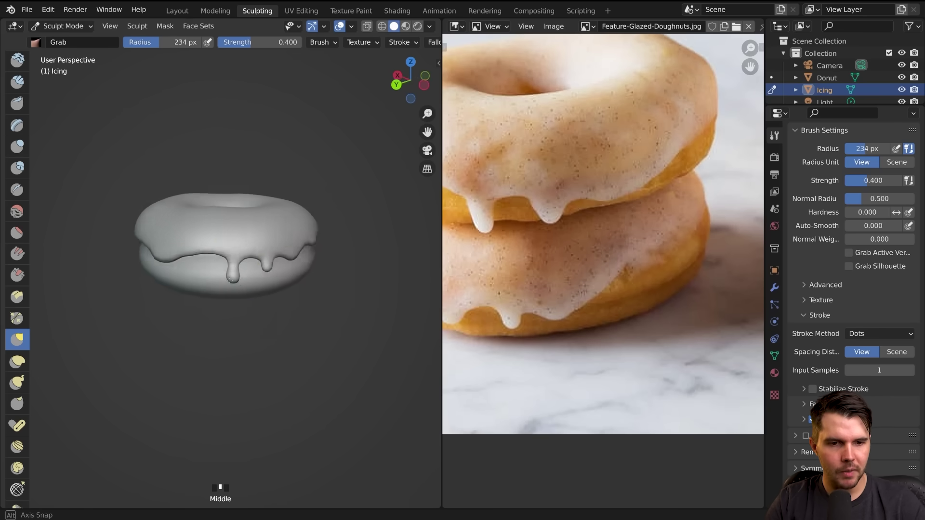
- Set the Grab brush radius to 158 px and nudge the icing's edge between the drips around the donut
{"action": "scroll", "coordinate": [322, 283], "scroll_direction": "up", "scroll_amount": 2}
{"action": "middle_click_drag", "start_coordinate": [322, 282], "coordinate": [227, 305]}
{"action": "key", "text": "f"}
{"action": "left_click", "coordinate": [177, 241]}
{"action": "left_click_drag", "start_coordinate": [177, 241], "coordinate": [178, 237]}
{"action": "middle_click_drag", "start_coordinate": [251, 256], "coordinate": [191, 257]}
{"action": "left_click_drag", "start_coordinate": [299, 260], "coordinate": [304, 264]}
{"action": "middle_click_drag", "start_coordinate": [305, 264], "coordinate": [246, 260]}
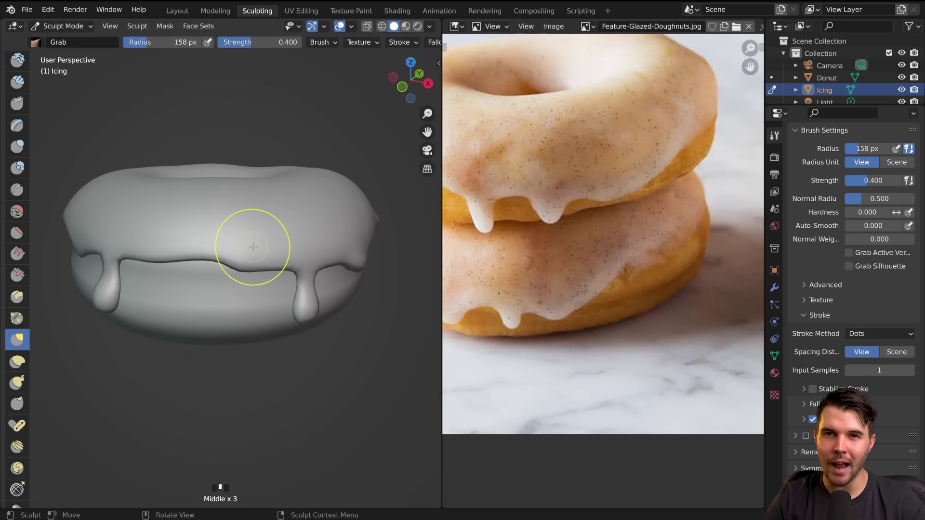
{"action": "left_click_drag", "start_coordinate": [260, 267], "coordinate": [289, 284]}
{"action": "middle_click_drag", "start_coordinate": [291, 285], "coordinate": [221, 316]}
{"action": "middle_click_drag", "start_coordinate": [164, 251], "coordinate": [192, 259]}
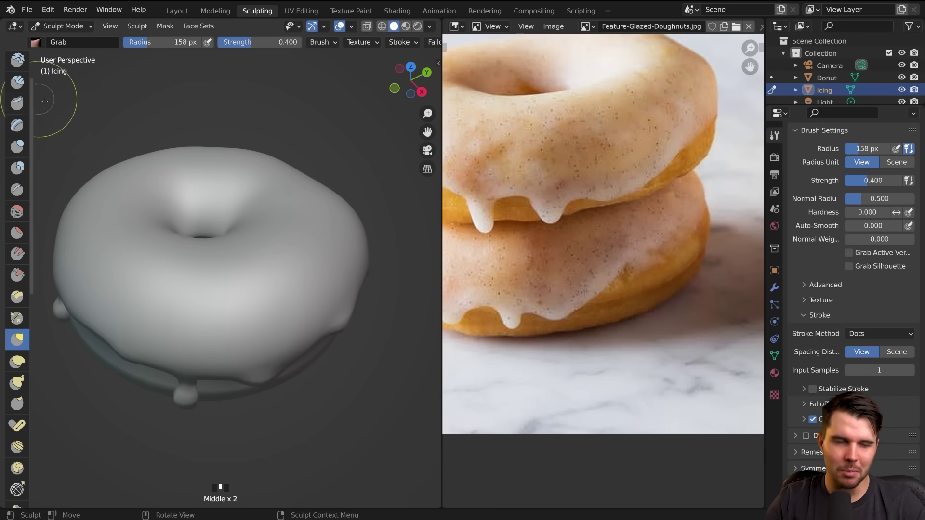
- Switch to the Inflate brush and set its radius to 239 px and its strength to 0.366
{"action": "scroll", "coordinate": [9, 195], "scroll_direction": "up", "scroll_amount": 10}
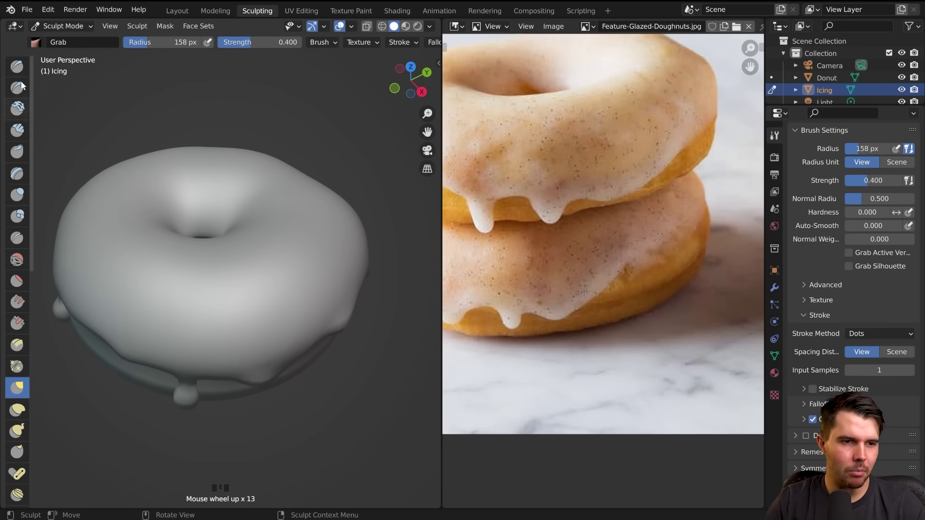
{"action": "middle_click_drag", "start_coordinate": [55, 264], "coordinate": [104, 227]}
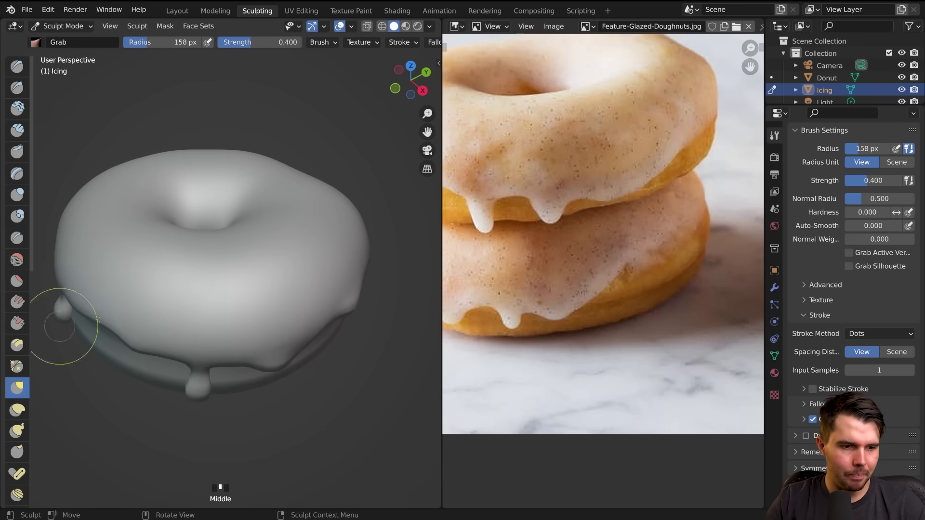
{"action": "middle_click_drag", "start_coordinate": [276, 257], "coordinate": [56, 206]}
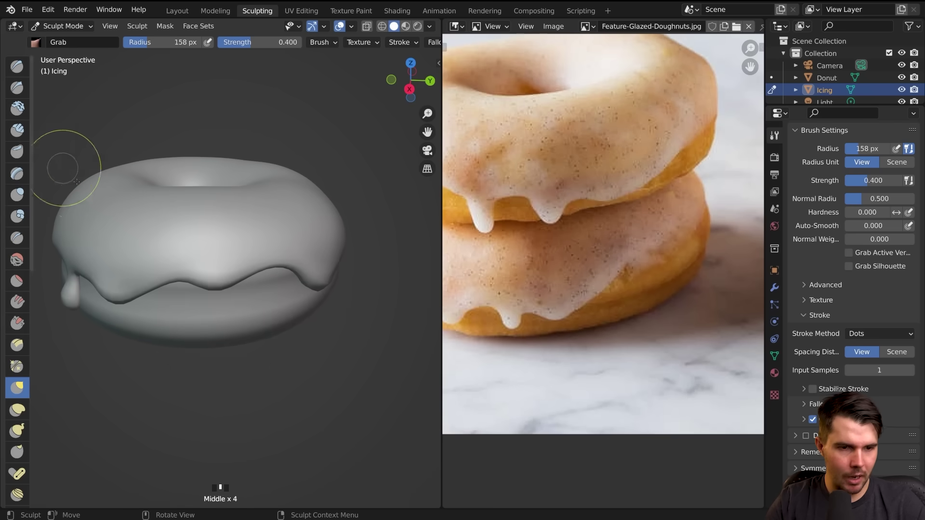
{"action": "key", "text": "i"}
{"action": "middle_click_drag", "start_coordinate": [196, 217], "coordinate": [223, 229]}
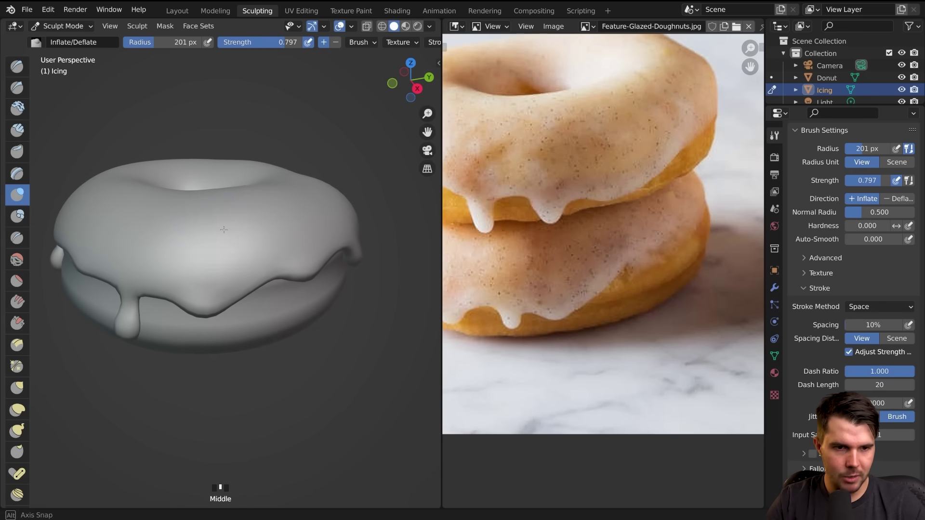
{"action": "mouse_move", "coordinate": [217, 180]}
{"action": "middle_mouse_down"}
{"action": "mouse_move", "coordinate": [246, 227]}
{"action": "mouse_move", "coordinate": [215, 224]}
{"action": "middle_mouse_up"}
{"action": "key", "text": "f"}
{"action": "left_click", "coordinate": [254, 227]}
{"action": "key", "text": "shift+f"}
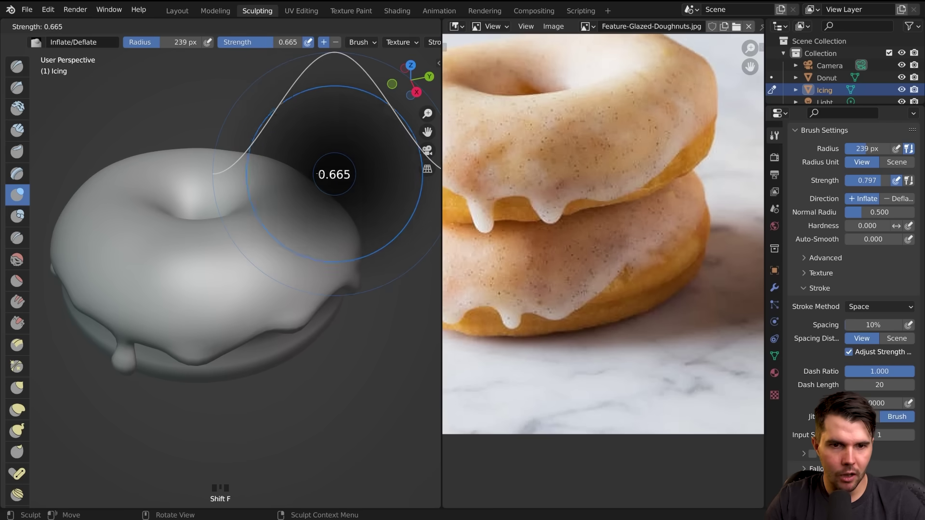
{"action": "left_click", "coordinate": [289, 218]}
- Undo the last Inflate stroke and puff up areas of the icing's top surface with light strokes around the hole
{"action": "key", "text": "ctrl+z"}
{"action": "mouse_move", "coordinate": [289, 218]}
{"action": "left_mouse_down"}
{"action": "mouse_move", "coordinate": [271, 242]}
{"action": "mouse_move", "coordinate": [227, 250]}
{"action": "left_mouse_up"}
{"action": "middle_click_drag", "start_coordinate": [227, 251], "coordinate": [276, 237]}
{"action": "middle_click_drag", "start_coordinate": [231, 238], "coordinate": [234, 320]}
{"action": "left_click", "coordinate": [231, 329]}
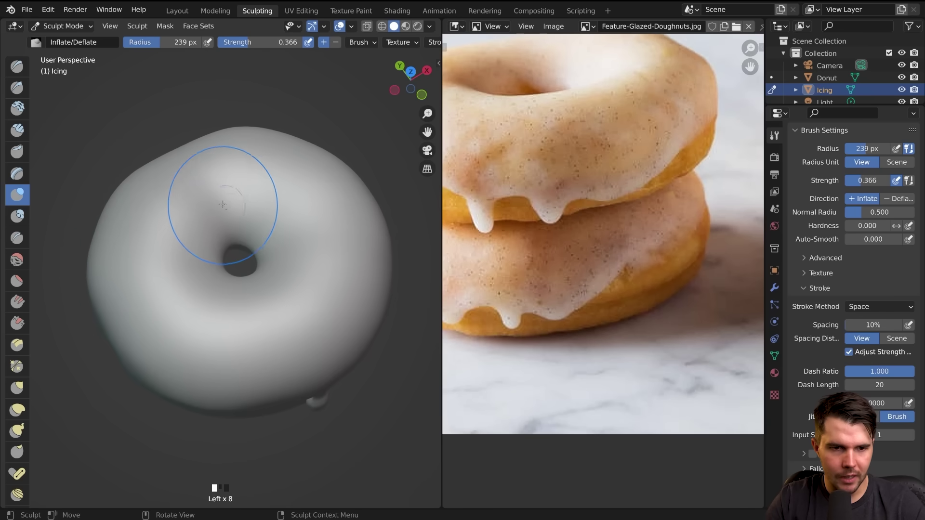
{"action": "mouse_move", "coordinate": [231, 201]}
{"action": "middle_mouse_down"}
{"action": "mouse_move", "coordinate": [274, 166]}
{"action": "mouse_move", "coordinate": [263, 209]}
{"action": "mouse_move", "coordinate": [260, 184]}
{"action": "mouse_move", "coordinate": [153, 219]}
{"action": "middle_mouse_up"}
{"action": "left_click", "coordinate": [263, 210]}
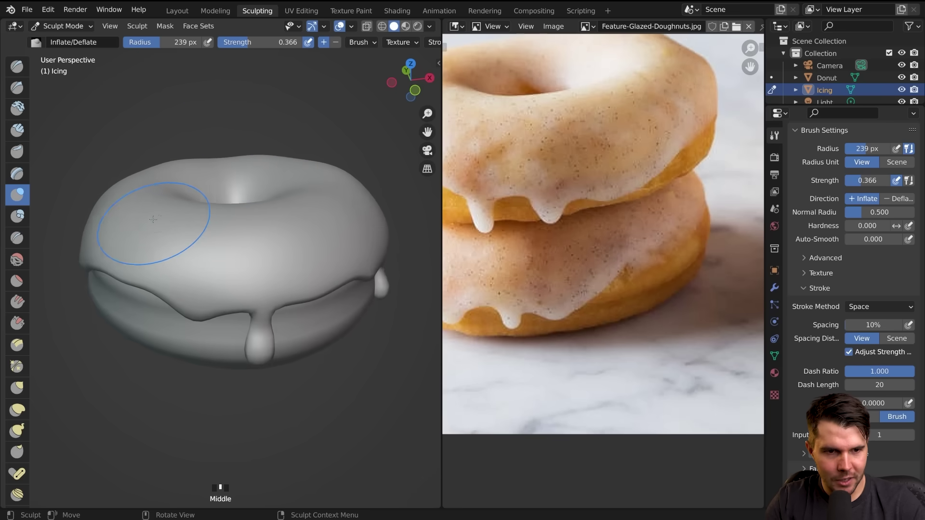
- Set the Grab brush radius to 349 px and reshape the icing's inner edge inside the donut hole
{"action": "middle_click_drag", "start_coordinate": [227, 159], "coordinate": [242, 186]}
{"action": "scroll", "coordinate": [242, 188], "scroll_direction": "up", "scroll_amount": 5}
{"action": "mouse_move", "coordinate": [263, 234]}
{"action": "middle_mouse_down", "text": "shift"}
{"action": "mouse_move", "coordinate": [239, 257]}
{"action": "mouse_move", "coordinate": [217, 207]}
{"action": "mouse_move", "coordinate": [258, 209]}
{"action": "middle_mouse_up", "text": "shift"}
{"action": "key", "text": "g"}
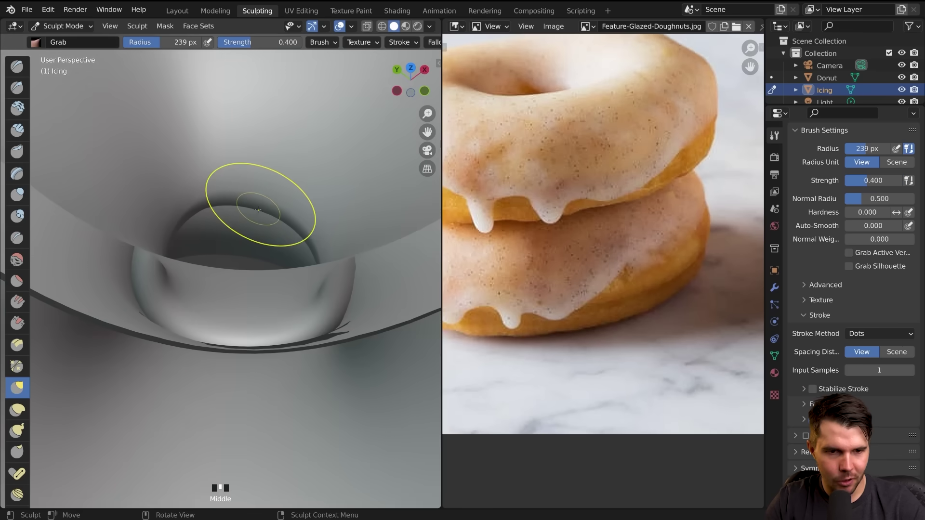
{"action": "key", "text": "f"}
{"action": "left_click", "coordinate": [286, 237]}
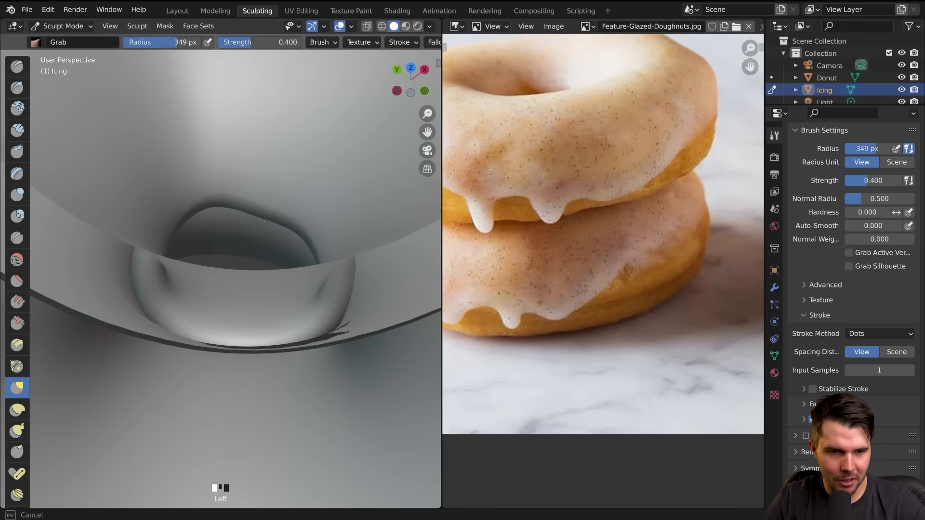
{"action": "mouse_move", "coordinate": [257, 259]}
{"action": "middle_mouse_down"}
{"action": "mouse_move", "coordinate": [304, 291]}
{"action": "mouse_move", "coordinate": [263, 316]}
{"action": "mouse_move", "coordinate": [264, 273]}
{"action": "mouse_move", "coordinate": [363, 240]}
{"action": "mouse_move", "coordinate": [289, 241]}
{"action": "mouse_move", "coordinate": [156, 192]}
{"action": "middle_mouse_up"}
{"action": "left_click_drag", "start_coordinate": [181, 257], "coordinate": [186, 256]}
{"action": "mouse_move", "coordinate": [186, 257]}
{"action": "middle_mouse_down"}
{"action": "mouse_move", "coordinate": [262, 245]}
{"action": "mouse_move", "coordinate": [241, 260]}
{"action": "mouse_move", "coordinate": [253, 263]}
{"action": "middle_mouse_up"}
- Undo the last Grab stroke and rework the icing's inner rim in the hole from a closer view
{"action": "scroll", "coordinate": [258, 265], "scroll_direction": "down", "scroll_amount": 5}
{"action": "scroll", "coordinate": [258, 265], "scroll_direction": "up", "scroll_amount": 3}
{"action": "key", "text": "ctrl+z"}
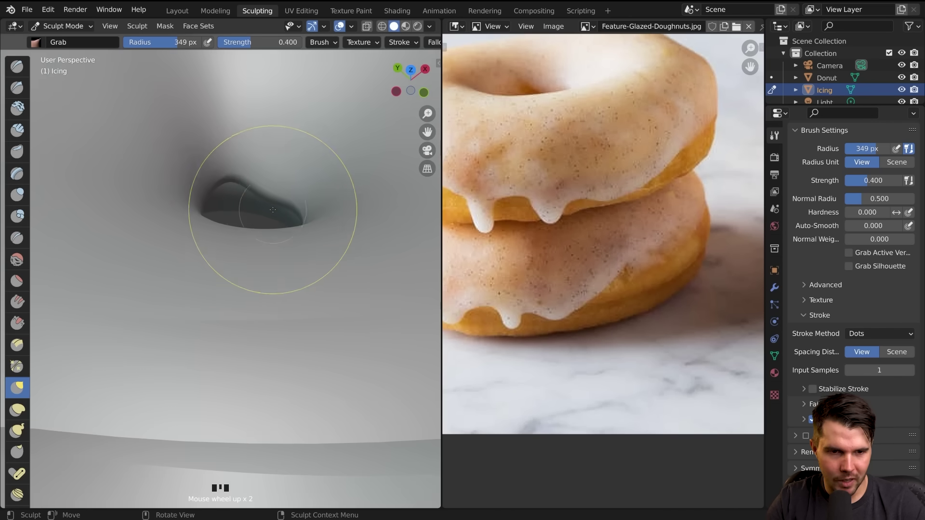
{"action": "middle_click_drag", "start_coordinate": [274, 201], "coordinate": [216, 223]}
{"action": "left_click_drag", "start_coordinate": [199, 237], "coordinate": [197, 235]}
{"action": "mouse_move", "coordinate": [197, 236]}
{"action": "middle_mouse_down"}
{"action": "mouse_move", "coordinate": [161, 217]}
{"action": "mouse_move", "coordinate": [186, 265]}
{"action": "mouse_move", "coordinate": [217, 279]}
{"action": "mouse_move", "coordinate": [202, 196]}
{"action": "middle_mouse_up"}
{"action": "scroll", "coordinate": [161, 217], "scroll_direction": "up", "scroll_amount": 7}
{"action": "key", "text": "f"}
{"action": "left_click_drag", "start_coordinate": [215, 248], "coordinate": [215, 248]}
{"action": "mouse_move", "coordinate": [215, 247]}
{"action": "middle_mouse_down"}
{"action": "mouse_move", "coordinate": [314, 249]}
{"action": "mouse_move", "coordinate": [258, 298]}
{"action": "mouse_move", "coordinate": [270, 260]}
{"action": "mouse_move", "coordinate": [341, 212]}
{"action": "mouse_move", "coordinate": [264, 221]}
{"action": "mouse_move", "coordinate": [280, 242]}
{"action": "mouse_move", "coordinate": [188, 248]}
{"action": "mouse_move", "coordinate": [275, 223]}
{"action": "mouse_move", "coordinate": [280, 258]}
{"action": "middle_mouse_up"}
- Adjust the icing's shape around the donut with Grab strokes at several brush sizes, ending at a 264 px radius
{"action": "scroll", "coordinate": [314, 255], "scroll_direction": "down", "scroll_amount": 6}
{"action": "scroll", "coordinate": [258, 297], "scroll_direction": "down", "scroll_amount": 2}
{"action": "scroll", "coordinate": [186, 248], "scroll_direction": "up", "scroll_amount": 2}
{"action": "middle_click_drag", "start_coordinate": [280, 258], "coordinate": [319, 255]}
{"action": "middle_click_drag", "start_coordinate": [319, 255], "coordinate": [277, 252], "text": "shift"}
{"action": "mouse_move", "coordinate": [247, 211]}
{"action": "middle_mouse_down"}
{"action": "mouse_move", "coordinate": [236, 243]}
{"action": "mouse_move", "coordinate": [261, 219]}
{"action": "middle_mouse_up"}
{"action": "scroll", "coordinate": [289, 220], "scroll_direction": "up", "scroll_amount": 2}
{"action": "key", "text": "f"}
{"action": "left_click", "coordinate": [314, 220]}
{"action": "key", "text": "f"}
{"action": "left_click", "coordinate": [155, 215]}
{"action": "middle_click_drag", "start_coordinate": [156, 216], "coordinate": [246, 214]}
{"action": "middle_click_drag", "start_coordinate": [130, 241], "coordinate": [310, 199], "text": "shift"}
{"action": "middle_click_drag", "start_coordinate": [163, 192], "coordinate": [213, 187]}
{"action": "key", "text": "f"}
{"action": "left_click", "coordinate": [206, 193]}
{"action": "key", "text": "f"}
{"action": "left_click", "coordinate": [243, 203]}
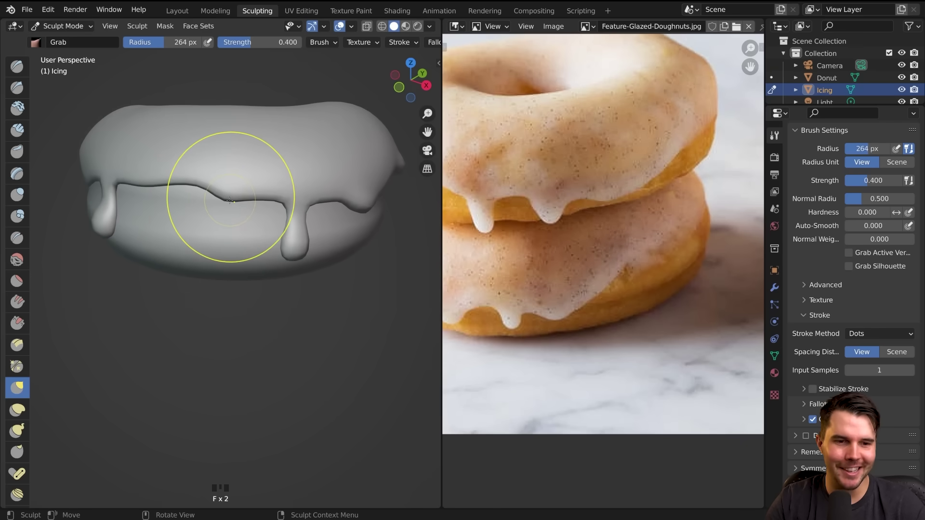
- Reduce the Grab brush radius to 227 px and down to 175 px to reshape the top of the long drip
{"action": "middle_click_drag", "start_coordinate": [230, 214], "coordinate": [272, 202]}
{"action": "middle_click_drag", "start_coordinate": [227, 205], "coordinate": [254, 209], "text": "shift"}
{"action": "key", "text": "f"}
{"action": "left_click", "coordinate": [238, 200]}
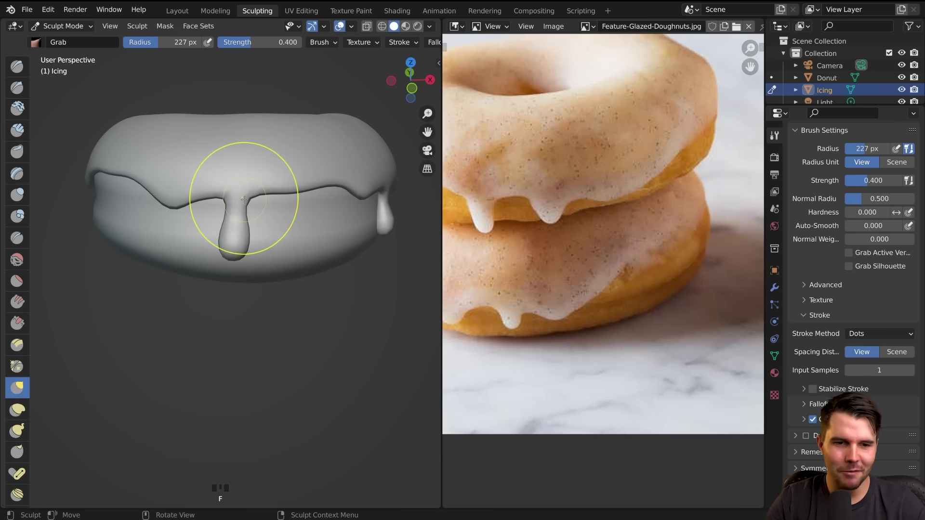
{"action": "key", "text": "f"}
{"action": "left_click", "coordinate": [237, 202]}
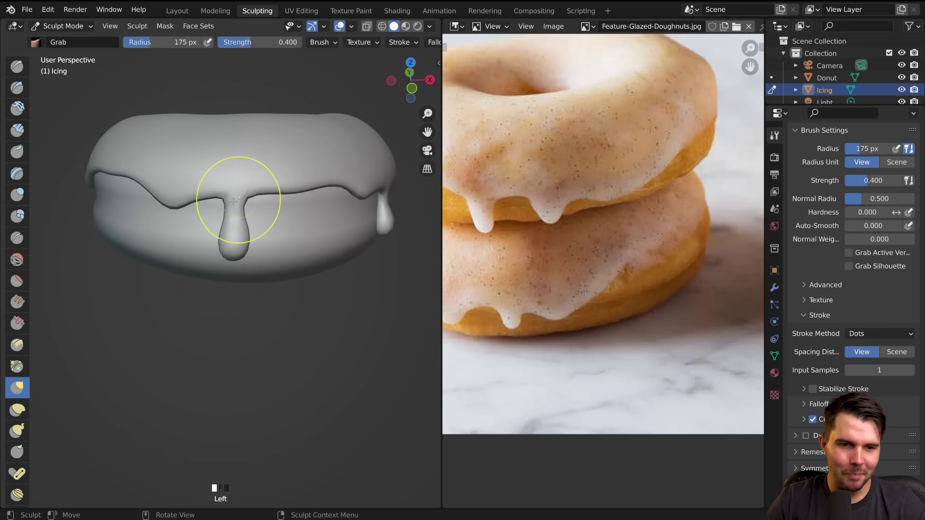
- Set the Grab brush radius to 220 px and adjust the icing lobes beside the long drip
{"action": "middle_click_drag", "start_coordinate": [200, 197], "coordinate": [206, 196]}
{"action": "key", "text": "f"}
{"action": "left_click", "coordinate": [201, 203]}
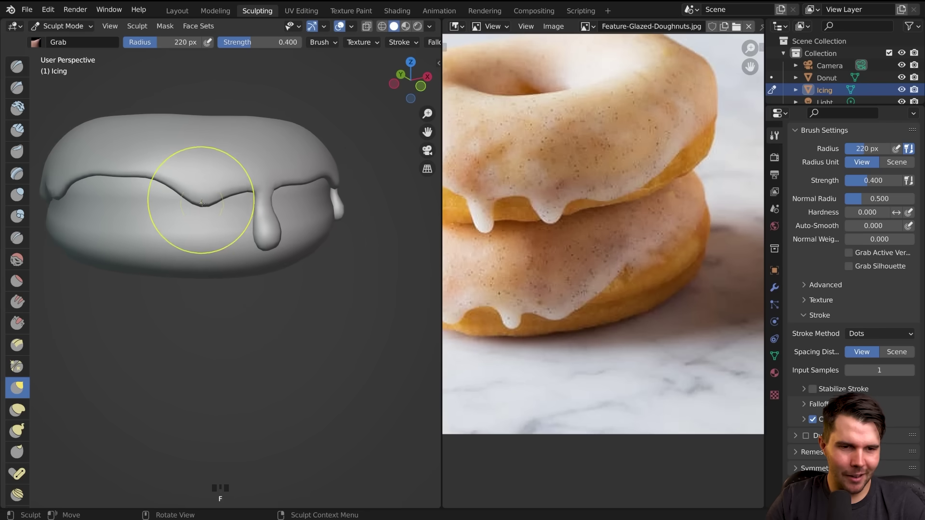
{"action": "middle_click_drag", "start_coordinate": [145, 197], "coordinate": [254, 244]}
{"action": "scroll", "coordinate": [238, 221], "scroll_direction": "up", "scroll_amount": 2}
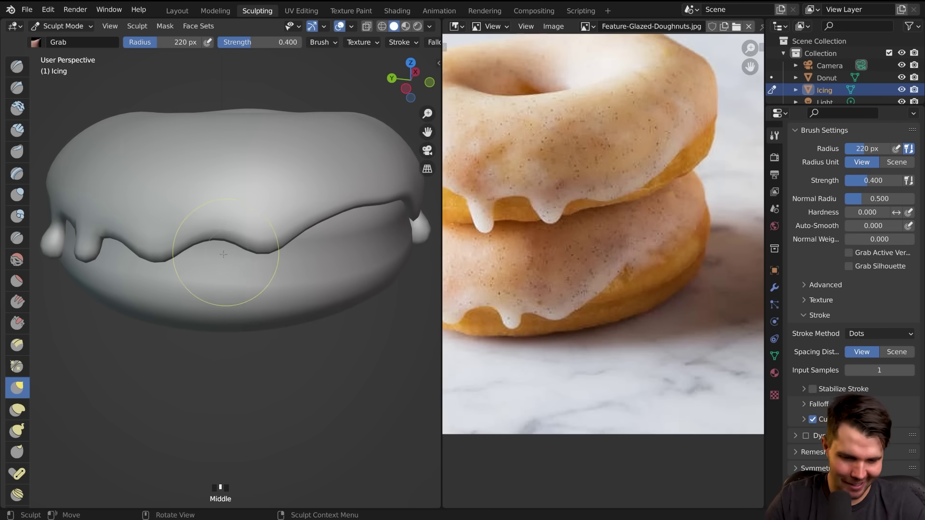
- Thicken the icing's edge along the lobes with the Inflate brush at 150 px radius and 0.366 strength
{"action": "key", "text": "i"}
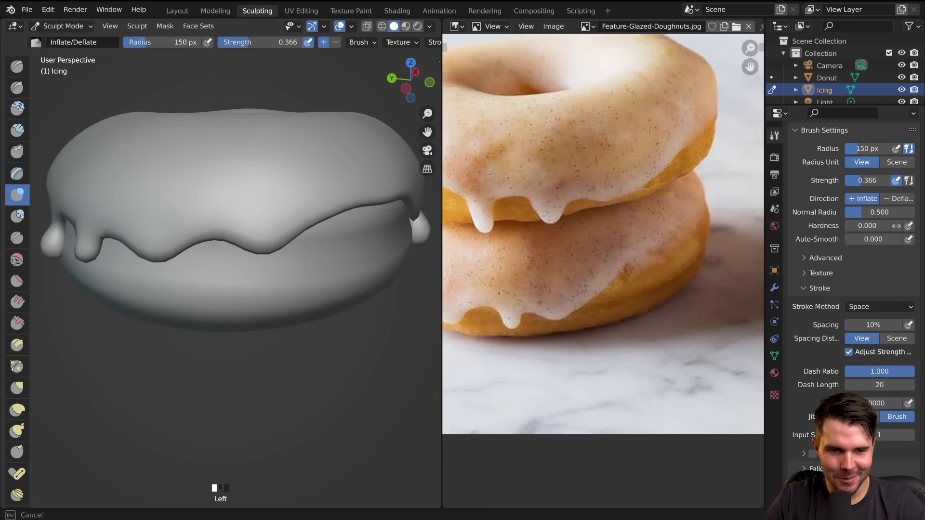
{"action": "middle_click_drag", "start_coordinate": [313, 225], "coordinate": [332, 220]}
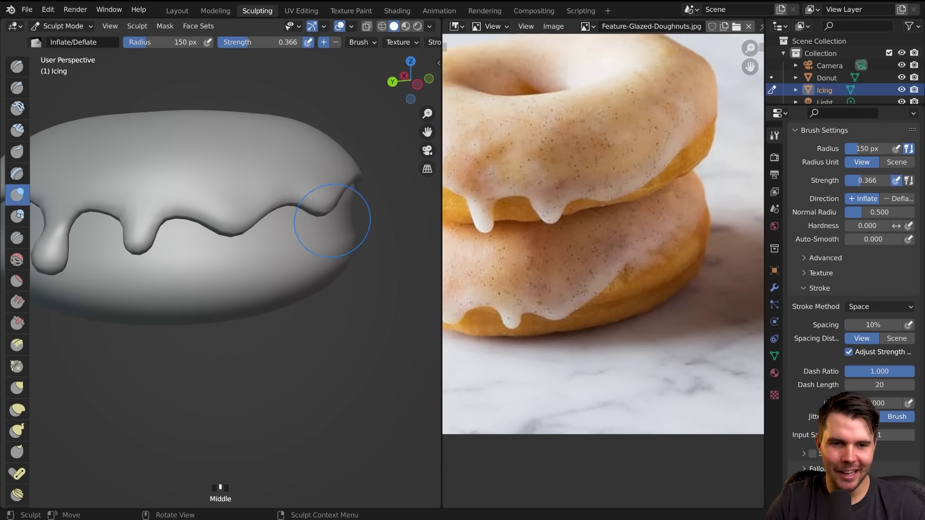
{"action": "middle_click_drag", "start_coordinate": [271, 231], "coordinate": [181, 239]}
{"action": "scroll", "coordinate": [182, 240], "scroll_direction": "down", "scroll_amount": 2}
{"action": "middle_click_drag", "start_coordinate": [337, 256], "coordinate": [215, 217]}
{"action": "scroll", "coordinate": [210, 217], "scroll_direction": "up", "scroll_amount": 3}
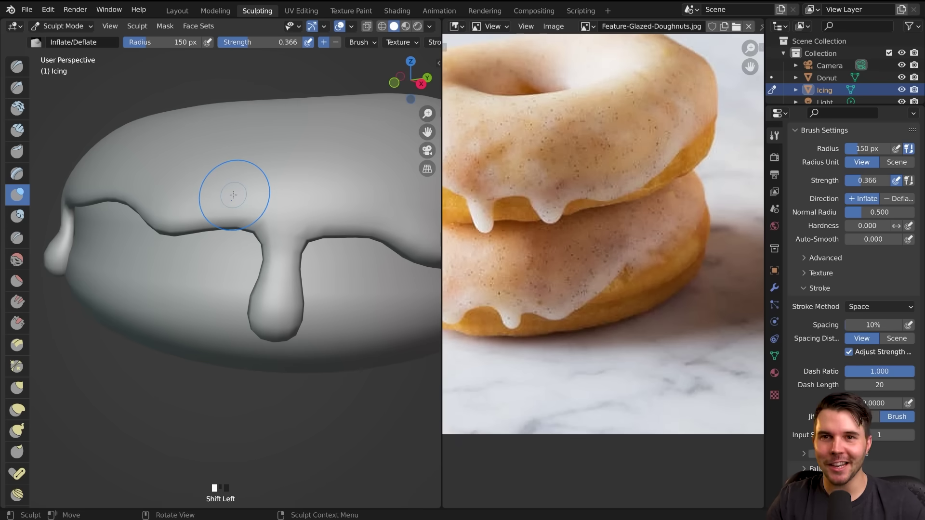
- Smooth the icing where the long drip meets the rim
{"action": "middle_click_drag", "start_coordinate": [233, 195], "coordinate": [233, 238]}
{"action": "scroll", "coordinate": [227, 248], "scroll_direction": "up", "scroll_amount": 2}
{"action": "left_click_drag", "start_coordinate": [235, 253], "coordinate": [256, 256], "text": "shift"}
{"action": "mouse_move", "coordinate": [285, 252]}
{"action": "middle_mouse_down"}
{"action": "mouse_move", "coordinate": [274, 247]}
{"action": "mouse_move", "coordinate": [281, 219]}
{"action": "middle_mouse_up"}
- Try a 165 px Grab stroke on the wide lobe's tip, undo it, and set the brush radius to 249 px
{"action": "key", "text": "g"}
{"action": "key", "text": "f"}
{"action": "left_click", "coordinate": [295, 231]}
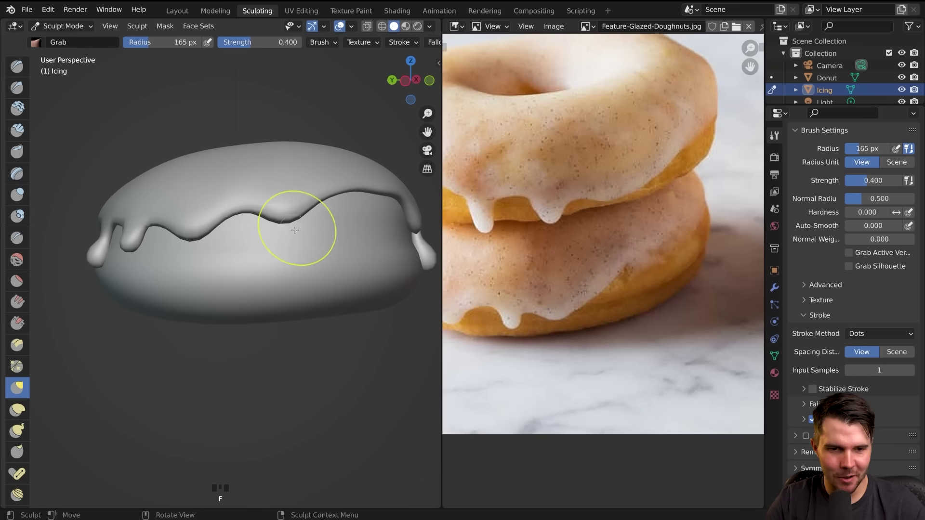
{"action": "left_click_drag", "start_coordinate": [282, 227], "coordinate": [282, 226]}
{"action": "middle_click_drag", "start_coordinate": [282, 226], "coordinate": [280, 250]}
{"action": "key", "text": "ctrl+z"}
{"action": "key", "text": "f"}
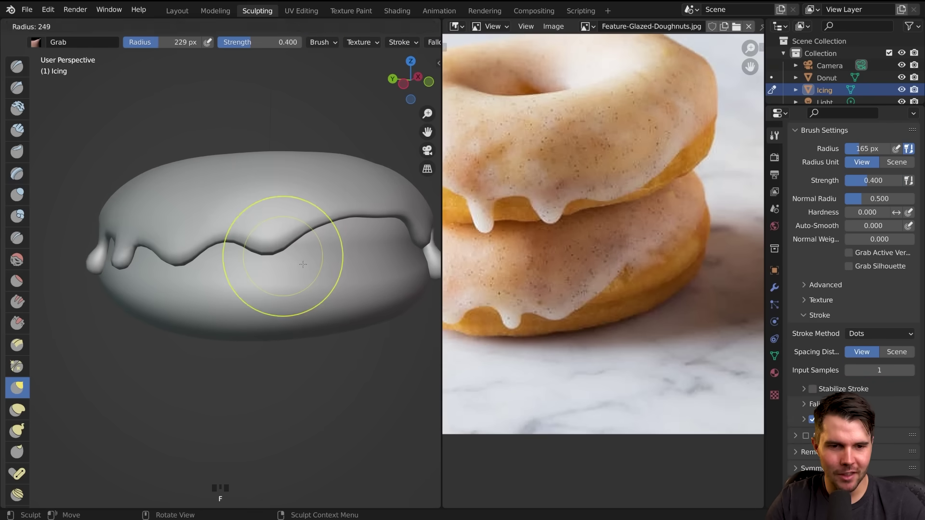
{"action": "left_click", "coordinate": [283, 255]}
- Reshape the tips of the wide icing lobes around the donut with the 249 px Grab brush
{"action": "left_click_drag", "start_coordinate": [282, 246], "coordinate": [281, 255]}
{"action": "middle_click_drag", "start_coordinate": [327, 269], "coordinate": [277, 268]}
{"action": "left_click_drag", "start_coordinate": [279, 233], "coordinate": [281, 243]}
{"action": "scroll", "coordinate": [326, 271], "scroll_direction": "down", "scroll_amount": 1}
{"action": "middle_click_drag", "start_coordinate": [326, 271], "coordinate": [281, 234], "text": "shift"}
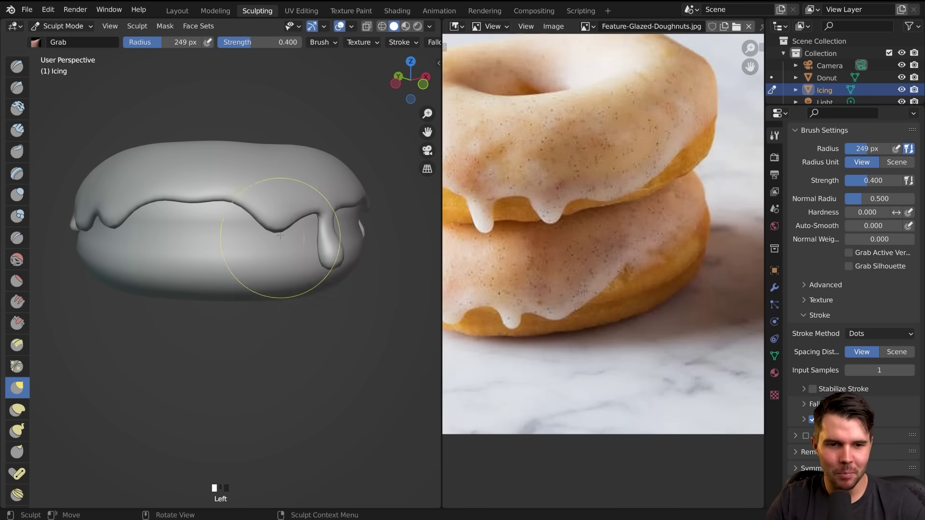
{"action": "left_click_drag", "start_coordinate": [278, 231], "coordinate": [278, 224]}
{"action": "mouse_move", "coordinate": [348, 241]}
{"action": "middle_mouse_down"}
{"action": "mouse_move", "coordinate": [252, 235]}
{"action": "mouse_move", "coordinate": [240, 214]}
{"action": "middle_mouse_up"}
{"action": "left_click_drag", "start_coordinate": [240, 214], "coordinate": [239, 215]}
{"action": "mouse_move", "coordinate": [239, 215]}
{"action": "middle_mouse_down"}
{"action": "mouse_move", "coordinate": [178, 222]}
{"action": "mouse_move", "coordinate": [179, 256]}
{"action": "middle_mouse_up"}
{"action": "middle_click_drag", "start_coordinate": [378, 265], "coordinate": [340, 269]}
- Switch from Sculpt Mode to Object Mode and select the icing object
{"action": "key", "text": "ctrl+Tab"}
{"action": "mouse_move", "coordinate": [272, 260]}
{"action": "middle_mouse_down"}
{"action": "mouse_move", "coordinate": [271, 270]}
{"action": "mouse_move", "coordinate": [282, 263]}
{"action": "mouse_move", "coordinate": [281, 309]}
{"action": "mouse_move", "coordinate": [269, 227]}
{"action": "middle_mouse_up"}
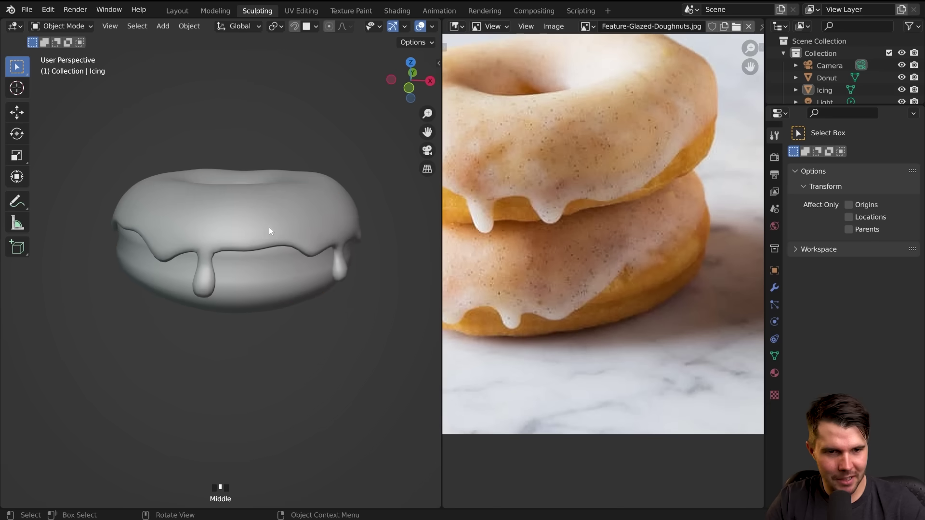
{"action": "left_click", "coordinate": [271, 272]}
{"action": "middle_click_drag", "start_coordinate": [271, 272], "coordinate": [247, 218]}
{"action": "middle_click_drag", "start_coordinate": [310, 200], "coordinate": [265, 213]}
{"action": "left_click", "coordinate": [283, 196]}
{"action": "left_click", "coordinate": [299, 220]}
{"action": "left_click", "coordinate": [320, 186]}
- Bring up the available interaction modes without changing mode, and select the donut base instead of the icing
{"action": "key", "text": "ctrl+Tab"}
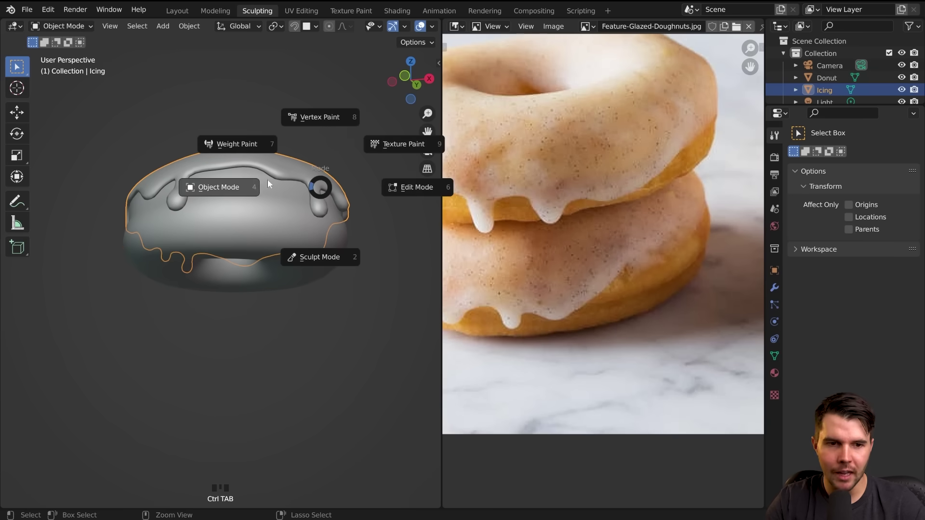
{"action": "key", "text": "ctrl+Tab"}
{"action": "key", "text": "ctrl+Tab"}
{"action": "left_click", "coordinate": [65, 27]}
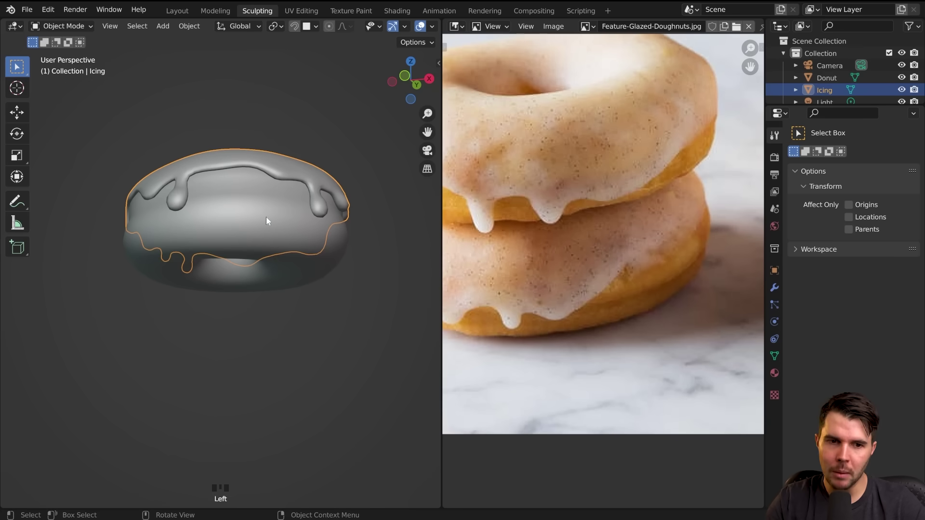
{"action": "left_click", "coordinate": [234, 230]}
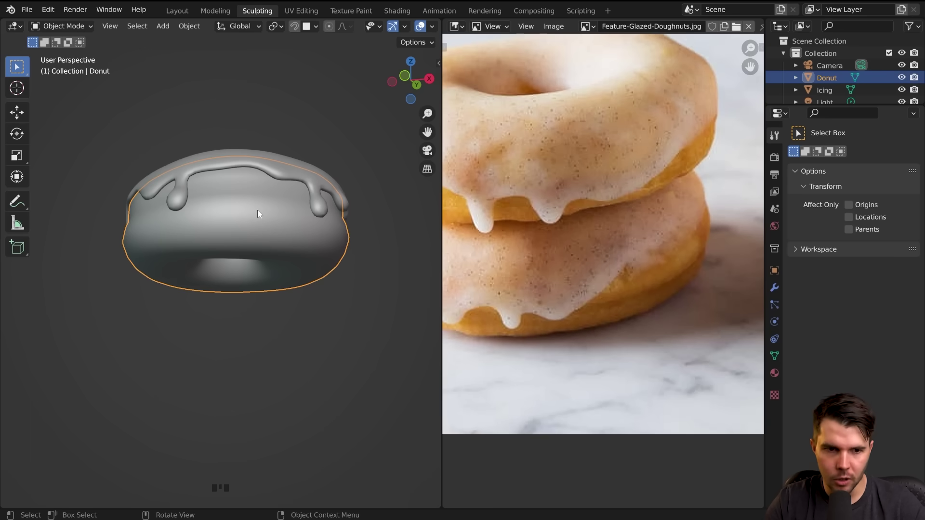
- Switch the donut base into Sculpt Mode and bring its underside into view for sculpting
{"action": "key", "text": "ctrl+Tab"}
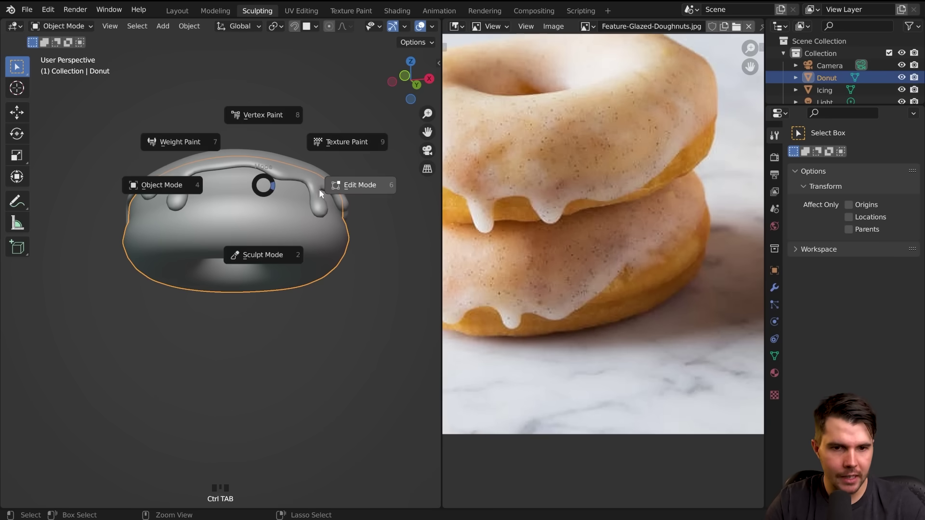
{"action": "left_click", "coordinate": [270, 249]}
{"action": "middle_click_drag", "start_coordinate": [268, 248], "coordinate": [235, 207]}
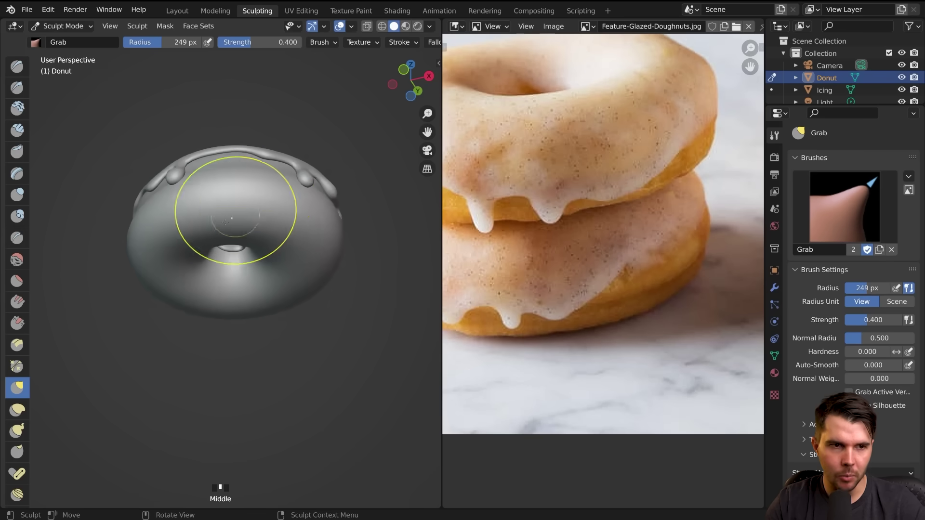
{"action": "scroll", "coordinate": [236, 208], "scroll_direction": "up", "scroll_amount": 1}
{"action": "mouse_move", "coordinate": [232, 267]}
{"action": "middle_mouse_down"}
{"action": "mouse_move", "coordinate": [256, 275]}
{"action": "mouse_move", "coordinate": [279, 232]}
{"action": "middle_mouse_up"}
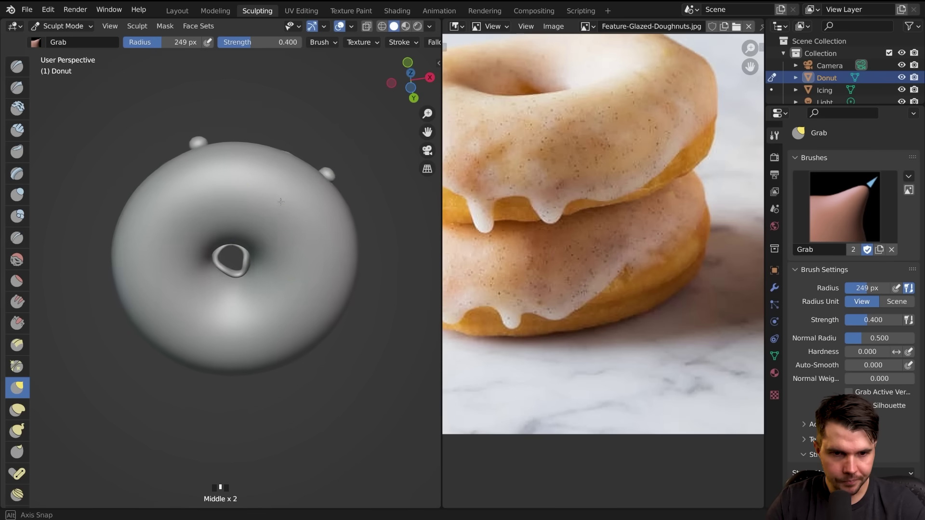
- Puff up the donut base's underside with Inflate brush strokes at a 267 px radius
{"action": "key", "text": "i"}
{"action": "key", "text": "f"}
{"action": "left_click", "coordinate": [247, 186]}
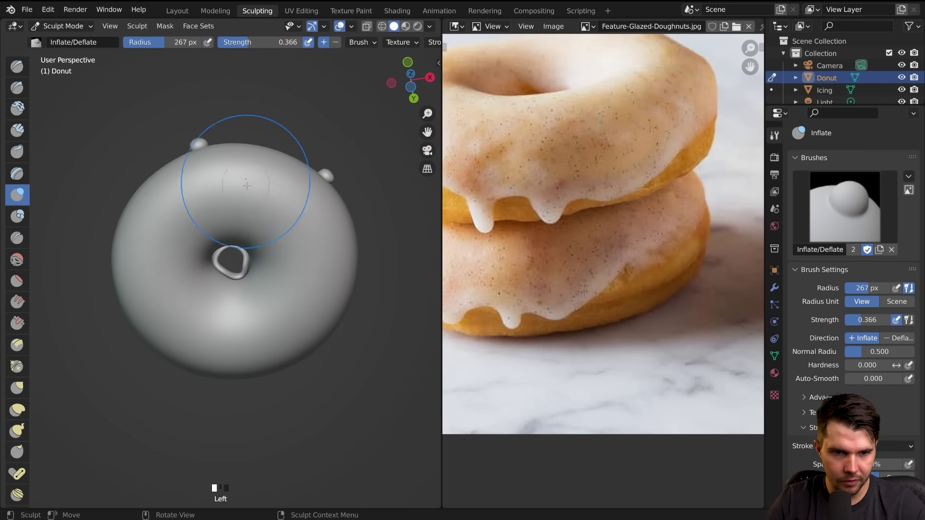
{"action": "middle_click_drag", "start_coordinate": [312, 261], "coordinate": [310, 231]}
{"action": "left_click_drag", "start_coordinate": [310, 231], "coordinate": [259, 339]}
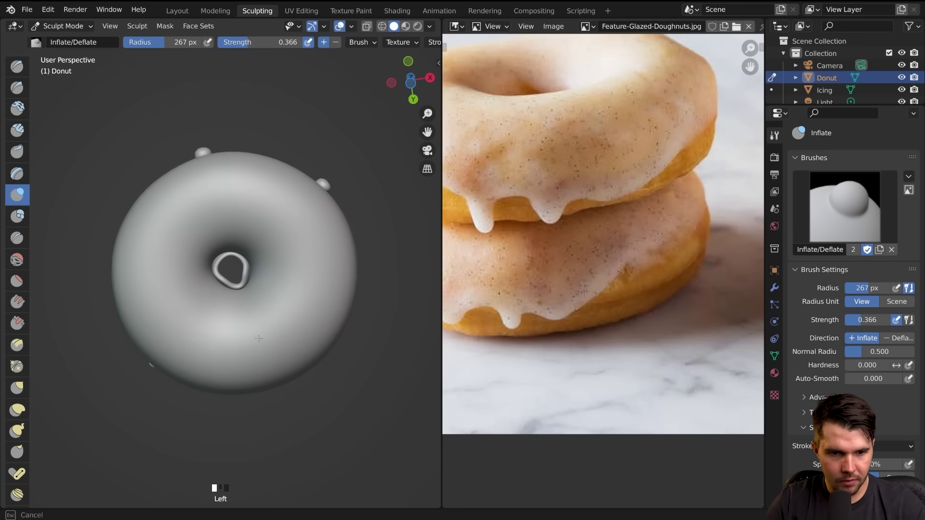
- Vary the donut base's underside with Inflate strokes at 142 px, 228 px and 338 px radii
{"action": "key", "text": "f"}
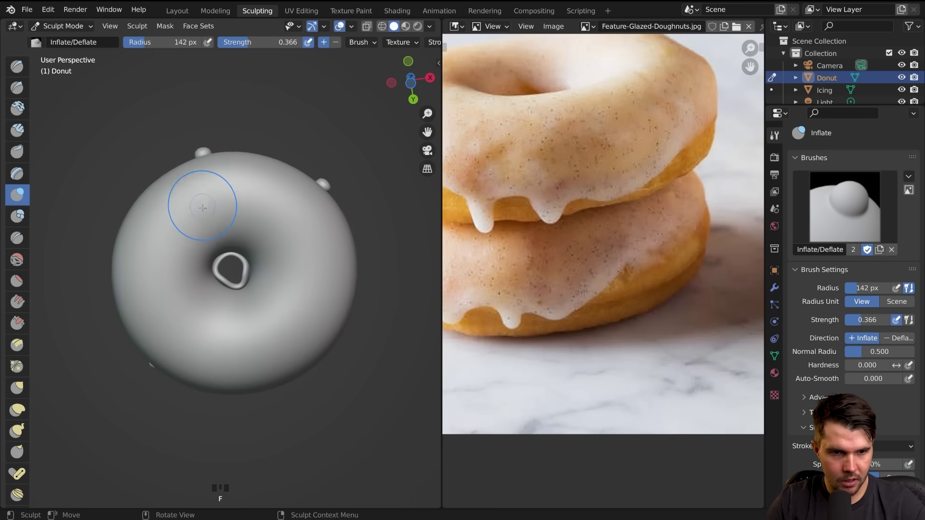
{"action": "left_click", "coordinate": [210, 231], "text": "ctrl"}
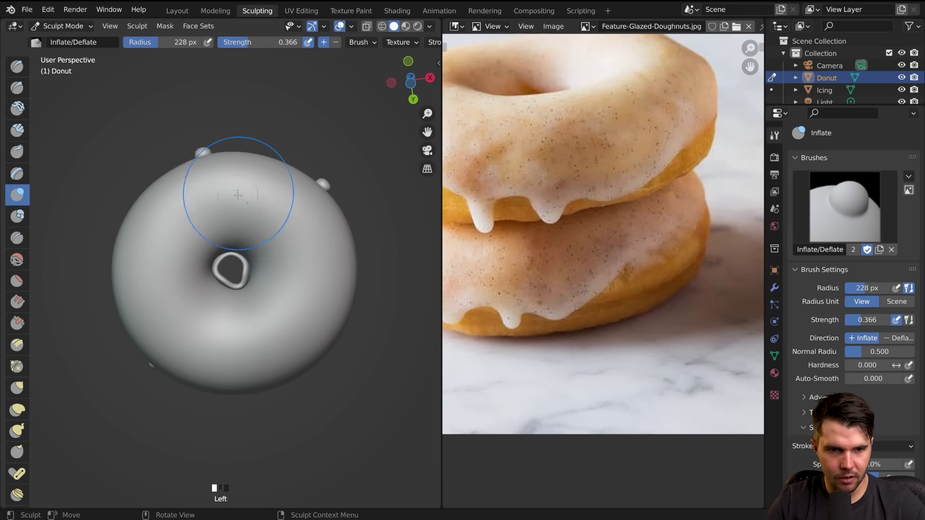
{"action": "key", "text": "f"}
{"action": "left_click", "coordinate": [312, 272]}
{"action": "mouse_move", "coordinate": [175, 183]}
{"action": "middle_mouse_down"}
{"action": "mouse_move", "coordinate": [227, 285]}
{"action": "mouse_move", "coordinate": [207, 289]}
{"action": "mouse_move", "coordinate": [167, 270]}
{"action": "mouse_move", "coordinate": [244, 260]}
{"action": "mouse_move", "coordinate": [248, 197]}
{"action": "middle_mouse_up"}
{"action": "middle_click_drag", "start_coordinate": [312, 235], "coordinate": [260, 234]}
{"action": "scroll", "coordinate": [237, 244], "scroll_direction": "up", "scroll_amount": 3}
{"action": "scroll", "coordinate": [244, 266], "scroll_direction": "down", "scroll_amount": 3}
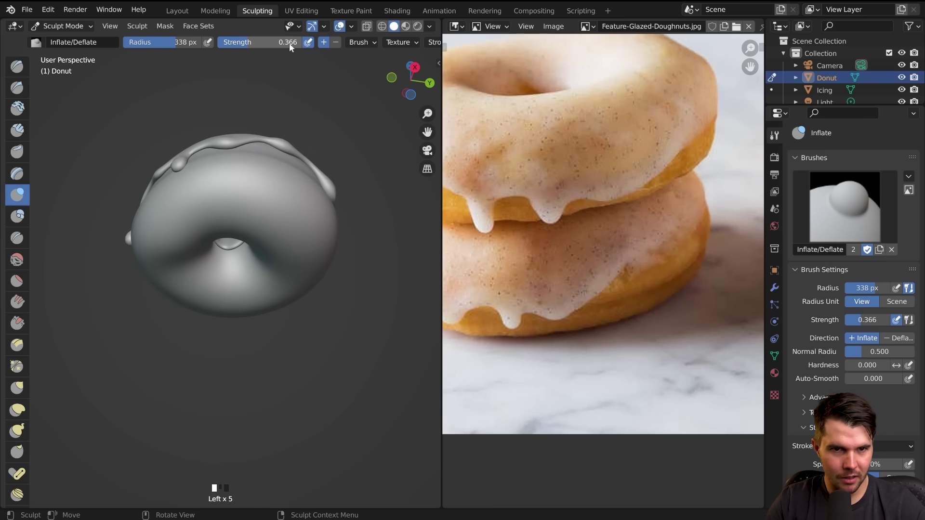
- Set the Inflate brush to strength 0.419 and radius 235 px, and add further volume variation around the donut base
{"action": "left_click_drag", "start_coordinate": [299, 43], "coordinate": [303, 43]}
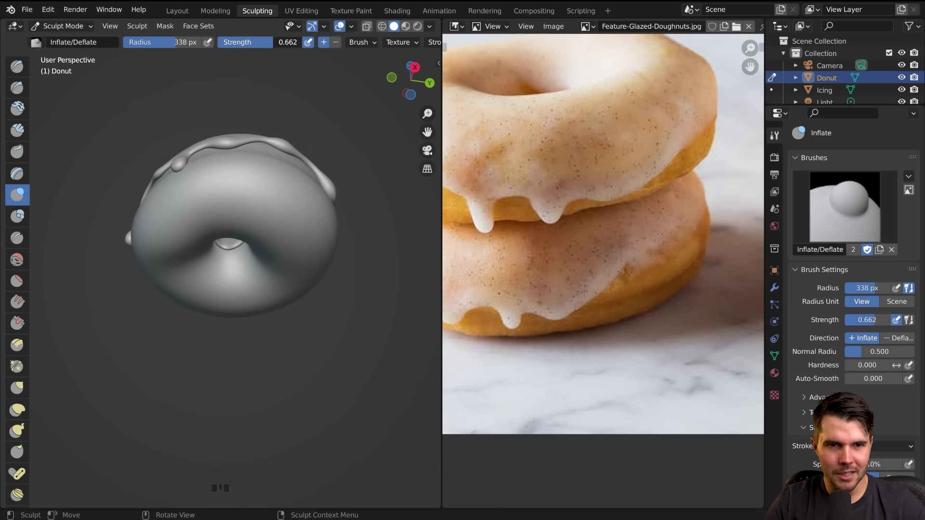
{"action": "key", "text": "f"}
{"action": "left_click", "coordinate": [192, 219]}
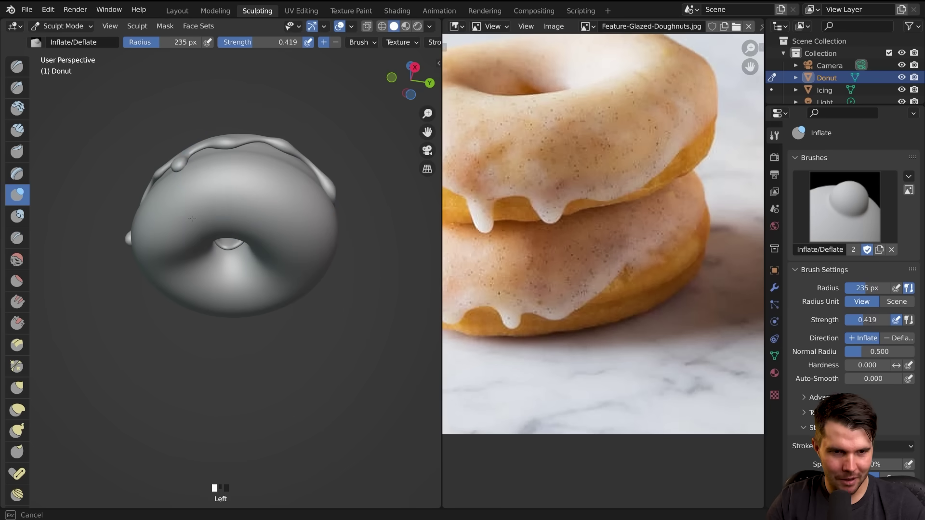
{"action": "middle_click_drag", "start_coordinate": [210, 257], "coordinate": [203, 276]}
{"action": "middle_click_drag", "start_coordinate": [225, 212], "coordinate": [225, 301]}
{"action": "middle_click_drag", "start_coordinate": [294, 309], "coordinate": [210, 325]}
{"action": "middle_click_drag", "start_coordinate": [275, 265], "coordinate": [302, 245]}
{"action": "scroll", "coordinate": [217, 286], "scroll_direction": "up", "scroll_amount": 2}
{"action": "scroll", "coordinate": [316, 252], "scroll_direction": "down", "scroll_amount": 2}
{"action": "scroll", "coordinate": [250, 342], "scroll_direction": "up", "scroll_amount": 1}
{"action": "scroll", "coordinate": [249, 343], "scroll_direction": "up", "scroll_amount": 1}
- Leave sculpting on the donut base, select the icing object, and enter Sculpt Mode on it
{"action": "key", "text": "ctrl+Tab"}
{"action": "left_click", "coordinate": [231, 229]}
{"action": "key", "text": "ctrl+Tab"}
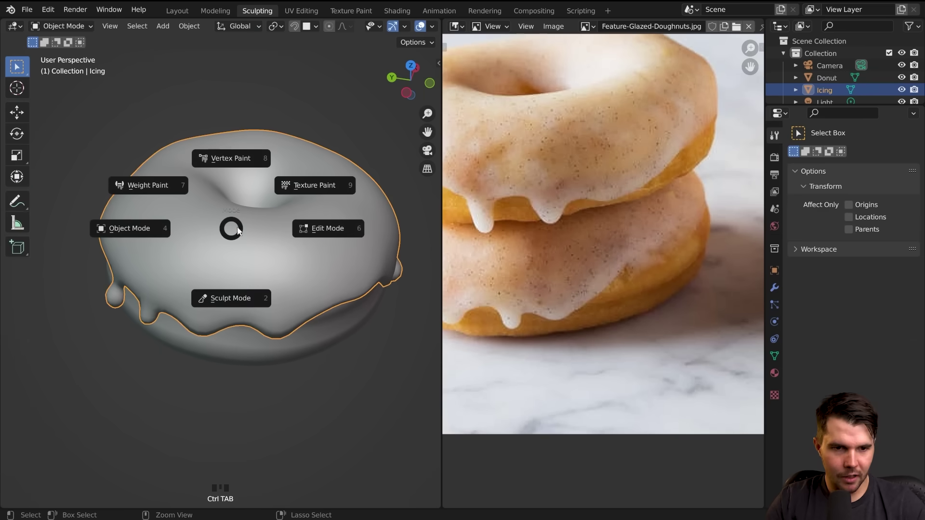
{"action": "mouse_move", "coordinate": [258, 294]}
{"action": "middle_mouse_down"}
{"action": "mouse_move", "coordinate": [276, 281]}
{"action": "mouse_move", "coordinate": [244, 231]}
{"action": "mouse_move", "coordinate": [258, 211]}
{"action": "mouse_move", "coordinate": [295, 211]}
{"action": "middle_mouse_up"}
{"action": "key", "text": "ctrl+Tab"}
- Set the Inflate brush radius to 254 px and swell the icing's surface around the donut
{"action": "key", "text": "f"}
{"action": "key", "text": "f"}
{"action": "left_click", "coordinate": [241, 207]}
{"action": "mouse_move", "coordinate": [241, 207]}
{"action": "middle_mouse_down"}
{"action": "mouse_move", "coordinate": [196, 199]}
{"action": "mouse_move", "coordinate": [182, 173]}
{"action": "mouse_move", "coordinate": [157, 201]}
{"action": "middle_mouse_up"}
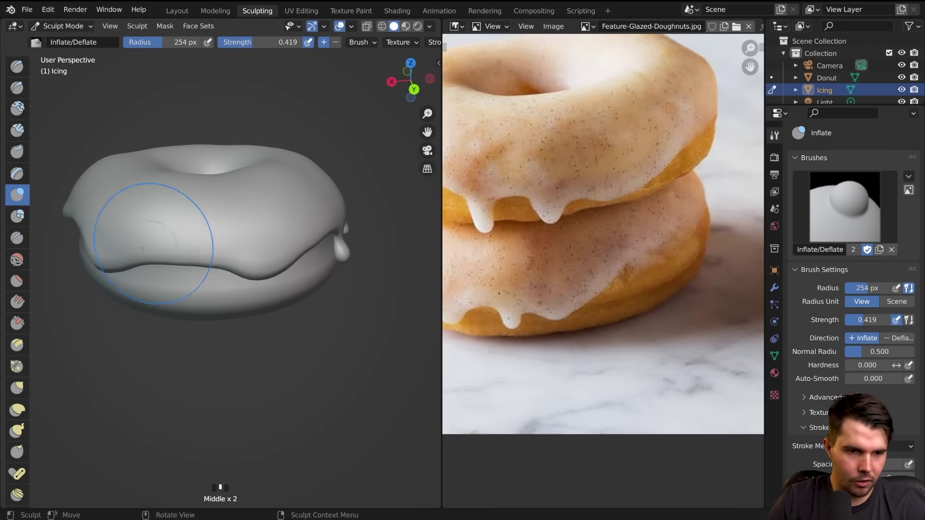
{"action": "middle_click_drag", "start_coordinate": [152, 246], "coordinate": [197, 242]}
- Adjust the icing's lower edge using the Grab brush, starting at a 254 px radius
{"action": "key", "text": "g"}
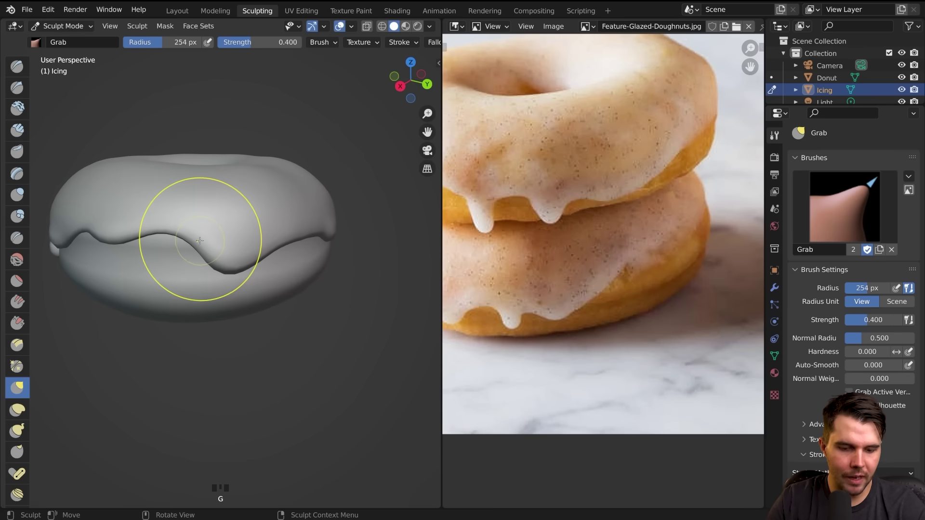
{"action": "key", "text": "i"}
{"action": "mouse_move", "coordinate": [232, 182]}
{"action": "middle_mouse_down"}
{"action": "mouse_move", "coordinate": [145, 144]}
{"action": "mouse_move", "coordinate": [2, 42]}
{"action": "middle_mouse_up"}
{"action": "mouse_move", "coordinate": [111, 254]}
{"action": "middle_mouse_down"}
{"action": "mouse_move", "coordinate": [227, 207]}
{"action": "mouse_move", "coordinate": [252, 261]}
{"action": "mouse_move", "coordinate": [222, 251]}
{"action": "mouse_move", "coordinate": [212, 233]}
{"action": "mouse_move", "coordinate": [238, 232]}
{"action": "middle_mouse_up"}
{"action": "key", "text": "g"}
{"action": "key", "text": "f"}
{"action": "left_click_drag", "start_coordinate": [238, 237], "coordinate": [239, 241]}
{"action": "middle_click_drag", "start_coordinate": [245, 246], "coordinate": [182, 263]}
- Smooth the uneven spots along the icing while working around the donut
{"action": "left_click_drag", "start_coordinate": [182, 263], "coordinate": [195, 241], "text": "shift"}
{"action": "middle_click_drag", "start_coordinate": [243, 241], "coordinate": [179, 241]}
{"action": "middle_click_drag", "start_coordinate": [225, 214], "coordinate": [212, 241]}
{"action": "left_click_drag", "start_coordinate": [212, 241], "coordinate": [214, 238], "text": "shift"}
{"action": "middle_click_drag", "start_coordinate": [215, 238], "coordinate": [224, 240]}
{"action": "middle_click_drag", "start_coordinate": [213, 220], "coordinate": [196, 208]}
{"action": "middle_click_drag", "start_coordinate": [251, 223], "coordinate": [357, 222]}
{"action": "middle_click_drag", "start_coordinate": [273, 210], "coordinate": [304, 197]}
- Reshape the icing's contour with short Grab strokes at a 271 px brush radius
{"action": "key", "text": "f"}
{"action": "left_click", "coordinate": [316, 187]}
{"action": "left_click_drag", "start_coordinate": [274, 178], "coordinate": [271, 166]}
{"action": "middle_click_drag", "start_coordinate": [271, 165], "coordinate": [279, 202]}
{"action": "left_click_drag", "start_coordinate": [243, 157], "coordinate": [239, 145]}
{"action": "middle_click_drag", "start_coordinate": [239, 145], "coordinate": [240, 130]}
{"action": "scroll", "coordinate": [297, 231], "scroll_direction": "down", "scroll_amount": 3}
{"action": "middle_click_drag", "start_coordinate": [302, 241], "coordinate": [331, 257]}
{"action": "mouse_move", "coordinate": [263, 251]}
{"action": "middle_mouse_down"}
{"action": "mouse_move", "coordinate": [305, 255]}
{"action": "mouse_move", "coordinate": [253, 264]}
{"action": "mouse_move", "coordinate": [288, 221]}
{"action": "mouse_move", "coordinate": [288, 236]}
{"action": "middle_mouse_up"}
- Return the icing to Object Mode and deselect everything
{"action": "key", "text": "ctrl+Tab"}
{"action": "key", "text": "alt+a"}
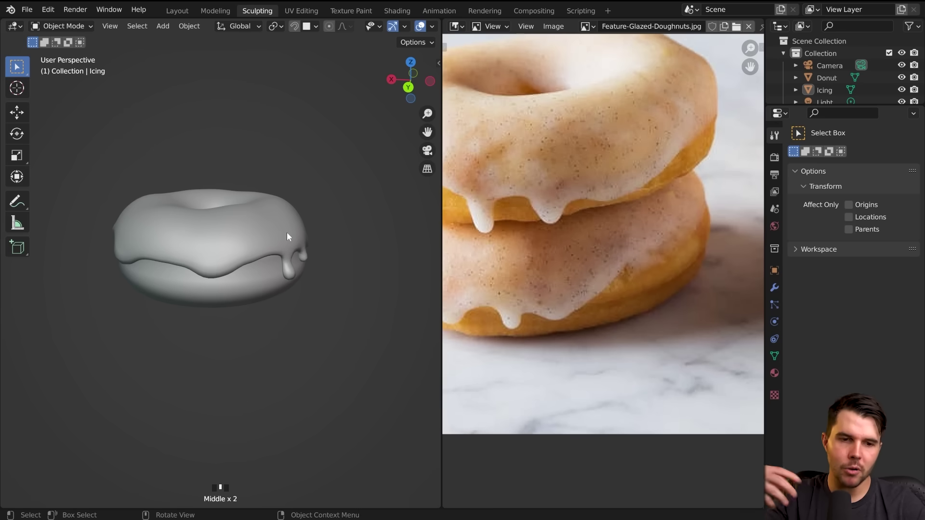
{"action": "left_click", "coordinate": [287, 236]}
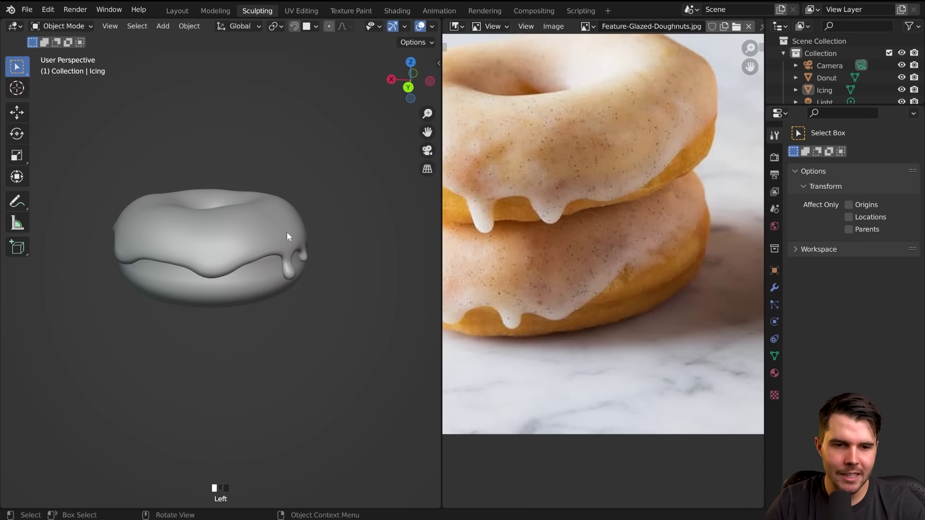
- Examine the icing's mesh density around the drips in Edit Mode, and return to Object Mode with nothing selected
{"action": "key", "text": "Tab"}
{"action": "scroll", "coordinate": [287, 236], "scroll_direction": "up", "scroll_amount": 2}
{"action": "middle_click_drag", "start_coordinate": [287, 237], "coordinate": [236, 250]}
{"action": "scroll", "coordinate": [236, 251], "scroll_direction": "up", "scroll_amount": 1}
{"action": "left_click", "coordinate": [241, 228]}
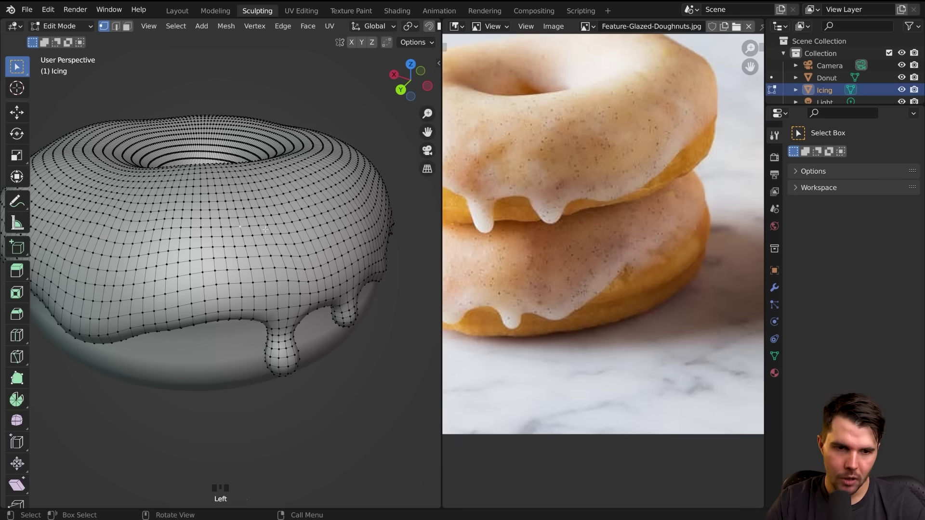
{"action": "key", "text": "Tab"}
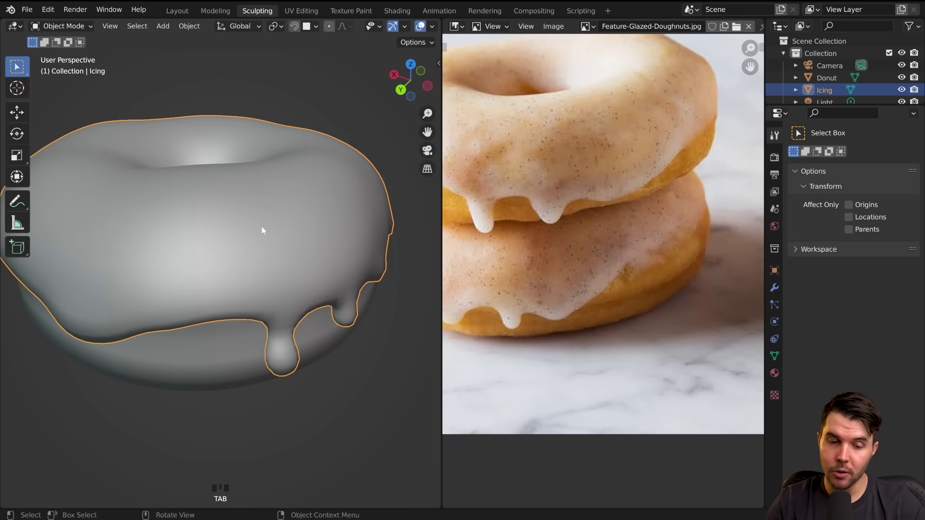
{"action": "key", "text": "alt+a"}
{"action": "scroll", "coordinate": [261, 231], "scroll_direction": "down", "scroll_amount": 5}
{"action": "middle_click_drag", "start_coordinate": [247, 282], "coordinate": [216, 283]}
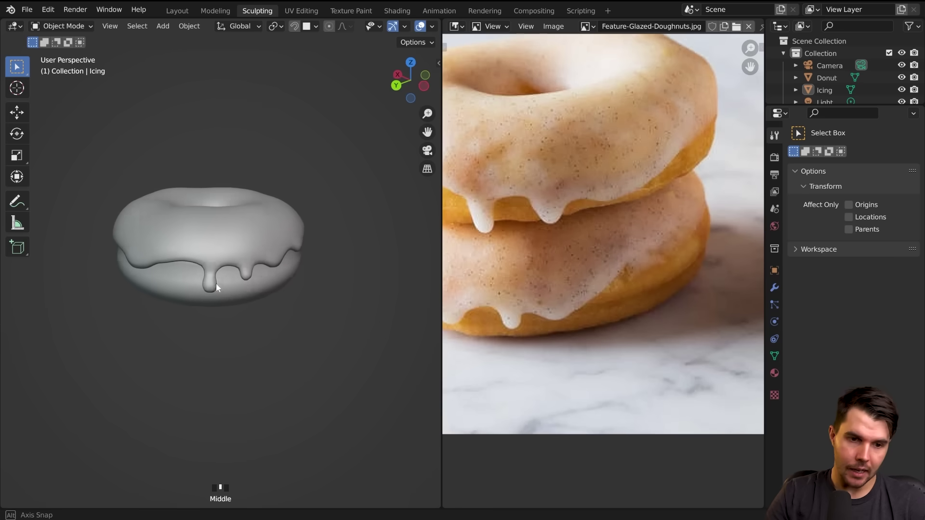
- Select the icing and put it back into Sculpt Mode
{"action": "scroll", "coordinate": [216, 265], "scroll_direction": "up", "scroll_amount": 2}
{"action": "left_click", "coordinate": [203, 262]}
{"action": "key", "text": "ctrl+Tab"}
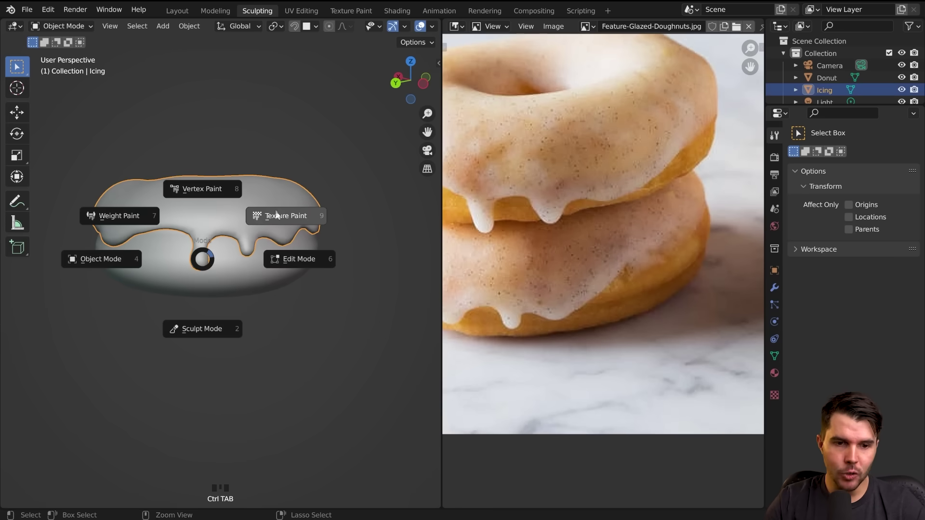
{"action": "left_click", "coordinate": [227, 333]}
{"action": "scroll", "coordinate": [232, 264], "scroll_direction": "up", "scroll_amount": 2}
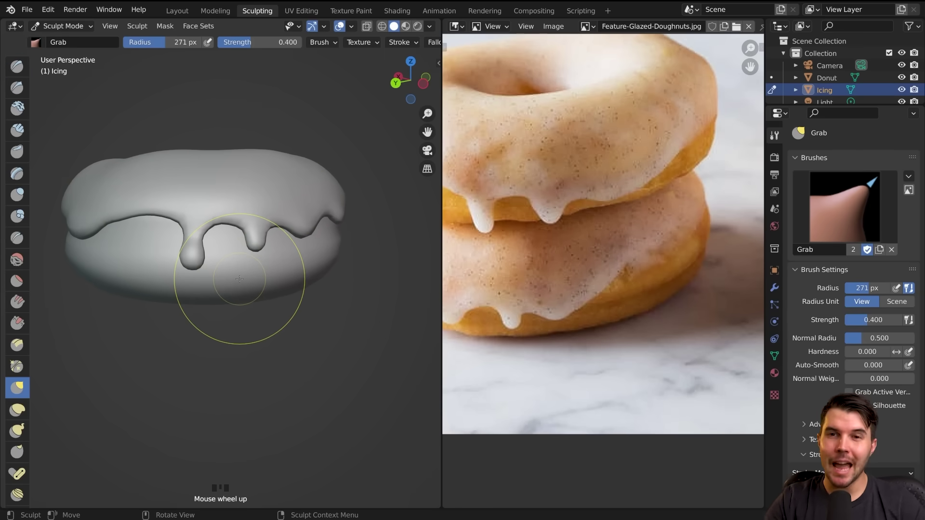
- Reshape the hanging drip's bulb in side profile with Grab strokes at 271 px and 348 px radii
{"action": "middle_click_drag", "start_coordinate": [233, 252], "coordinate": [279, 190]}
{"action": "scroll", "coordinate": [366, 193], "scroll_direction": "down", "scroll_amount": 1}
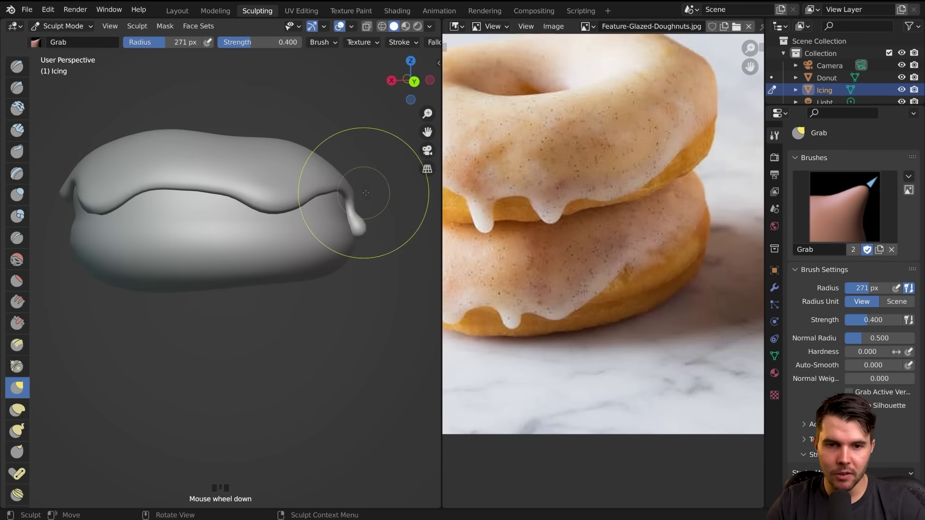
{"action": "mouse_move", "coordinate": [372, 238]}
{"action": "middle_mouse_down"}
{"action": "mouse_move", "coordinate": [289, 251]}
{"action": "mouse_move", "coordinate": [196, 238]}
{"action": "mouse_move", "coordinate": [271, 210]}
{"action": "mouse_move", "coordinate": [226, 219]}
{"action": "mouse_move", "coordinate": [267, 235]}
{"action": "middle_mouse_up"}
{"action": "middle_click_drag", "start_coordinate": [116, 215], "coordinate": [227, 244]}
{"action": "scroll", "coordinate": [226, 244], "scroll_direction": "up", "scroll_amount": 3}
{"action": "middle_click_drag", "start_coordinate": [226, 244], "coordinate": [207, 239]}
{"action": "key", "text": "g"}
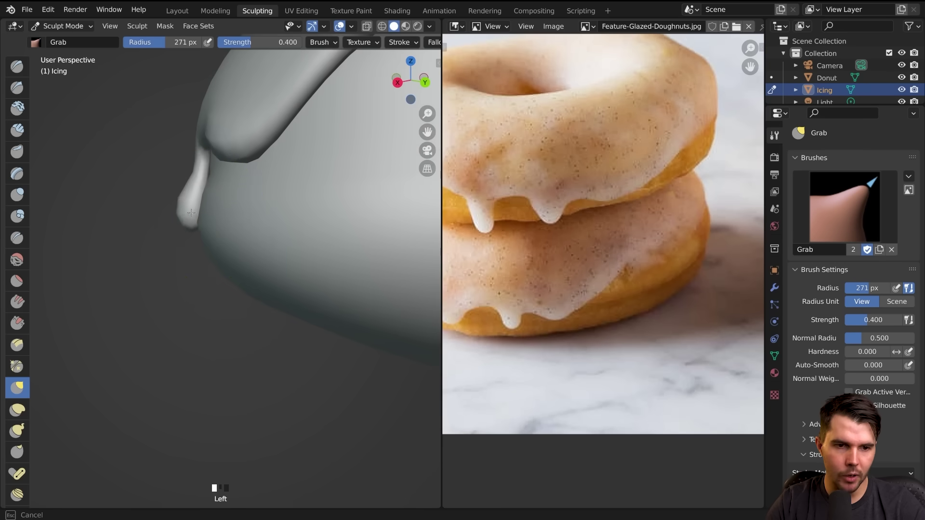
{"action": "key", "text": "f"}
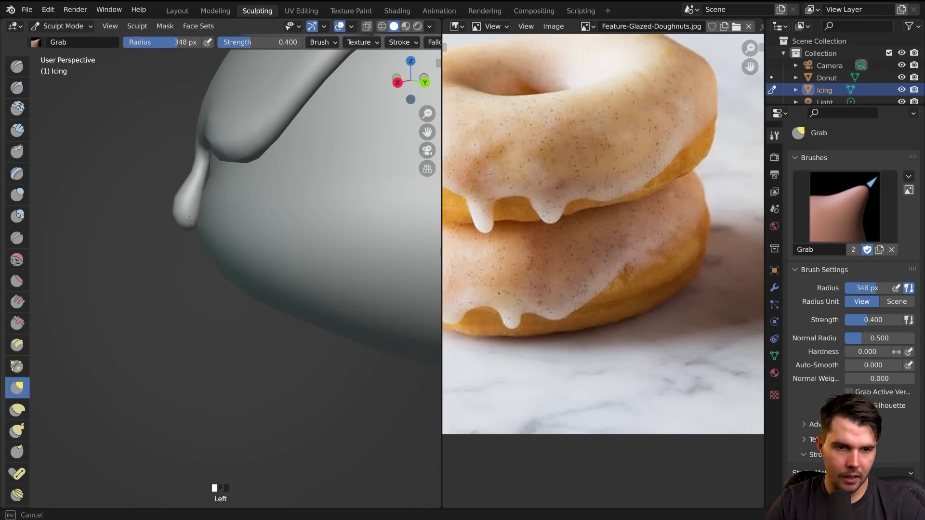
{"action": "mouse_move", "coordinate": [203, 207]}
{"action": "middle_mouse_down"}
{"action": "mouse_move", "coordinate": [216, 213]}
{"action": "mouse_move", "coordinate": [201, 217]}
{"action": "mouse_move", "coordinate": [206, 207]}
{"action": "middle_mouse_up"}
- Refine the same drip's neck with a Grab stroke at a 231 px radius
{"action": "key", "text": "f"}
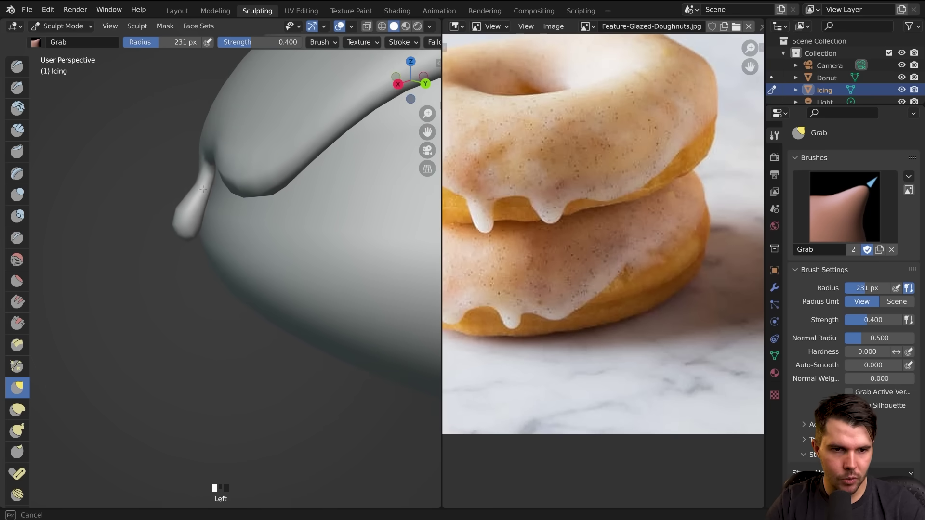
{"action": "left_click_drag", "start_coordinate": [207, 189], "coordinate": [208, 188]}
{"action": "middle_click_drag", "start_coordinate": [207, 188], "coordinate": [215, 183]}
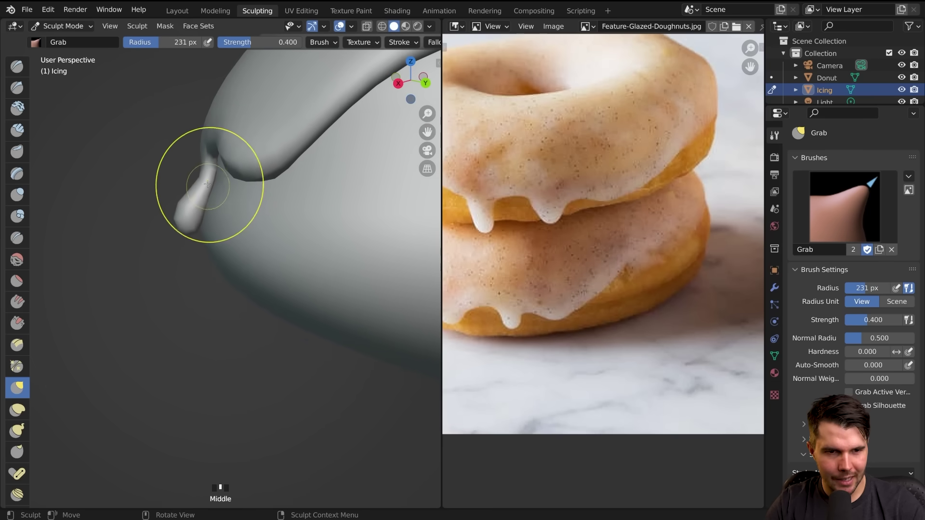
- Nudge the icing's wavy rim on another side of the donut with the 231 px Grab brush
{"action": "scroll", "coordinate": [204, 195], "scroll_direction": "down", "scroll_amount": 5}
{"action": "middle_click_drag", "start_coordinate": [204, 195], "coordinate": [255, 197]}
{"action": "middle_click_drag", "start_coordinate": [217, 197], "coordinate": [275, 208]}
{"action": "middle_click_drag", "start_coordinate": [125, 205], "coordinate": [221, 215], "text": "shift"}
{"action": "left_click_drag", "start_coordinate": [227, 220], "coordinate": [228, 225]}
{"action": "middle_click_drag", "start_coordinate": [233, 218], "coordinate": [236, 225]}
{"action": "key", "text": "ctrl+Tab"}
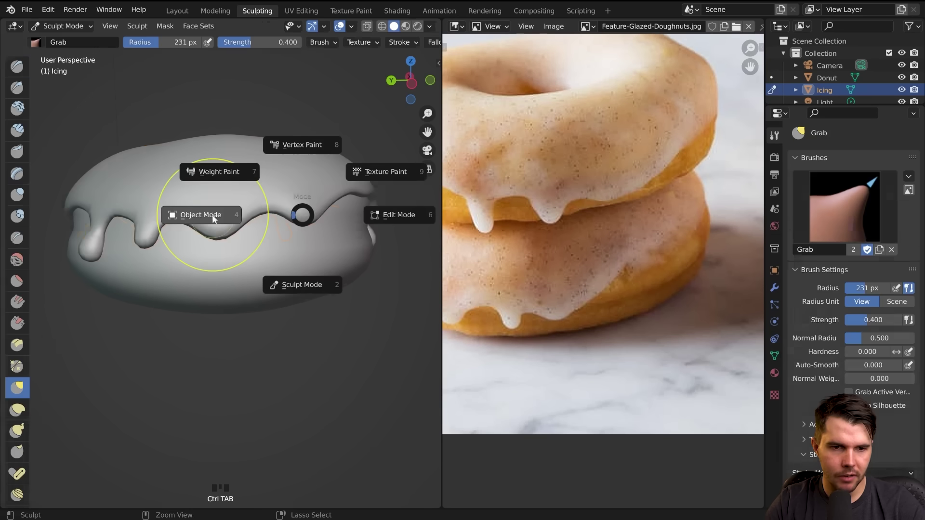
{"action": "key", "text": "ctrl+Tab"}
{"action": "key", "text": "ctrl+Tab"}
{"action": "middle_click_drag", "start_coordinate": [320, 285], "coordinate": [268, 243]}
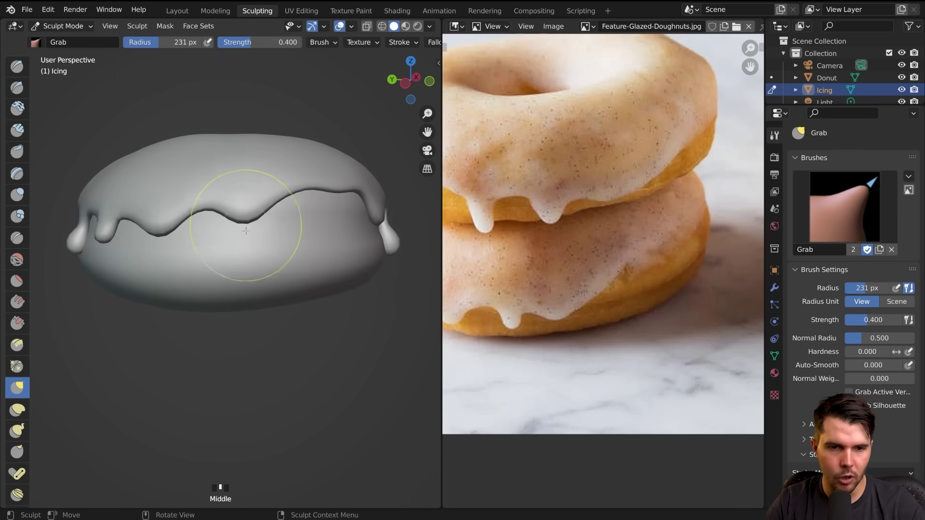
- Leave Sculpt Mode for Object Mode and switch to the Layout workspace
{"action": "scroll", "coordinate": [250, 335], "scroll_direction": "down", "scroll_amount": 5}
{"action": "mouse_move", "coordinate": [250, 335]}
{"action": "middle_mouse_down"}
{"action": "mouse_move", "coordinate": [249, 259]}
{"action": "mouse_move", "coordinate": [192, 248]}
{"action": "mouse_move", "coordinate": [398, 210]}
{"action": "mouse_move", "coordinate": [346, 172]}
{"action": "mouse_move", "coordinate": [202, 225]}
{"action": "mouse_move", "coordinate": [126, 221]}
{"action": "mouse_move", "coordinate": [169, 221]}
{"action": "mouse_move", "coordinate": [216, 247]}
{"action": "mouse_move", "coordinate": [314, 254]}
{"action": "mouse_move", "coordinate": [319, 223]}
{"action": "mouse_move", "coordinate": [201, 221]}
{"action": "middle_mouse_up"}
{"action": "key", "text": "ctrl+Tab"}
{"action": "left_click", "coordinate": [177, 11]}
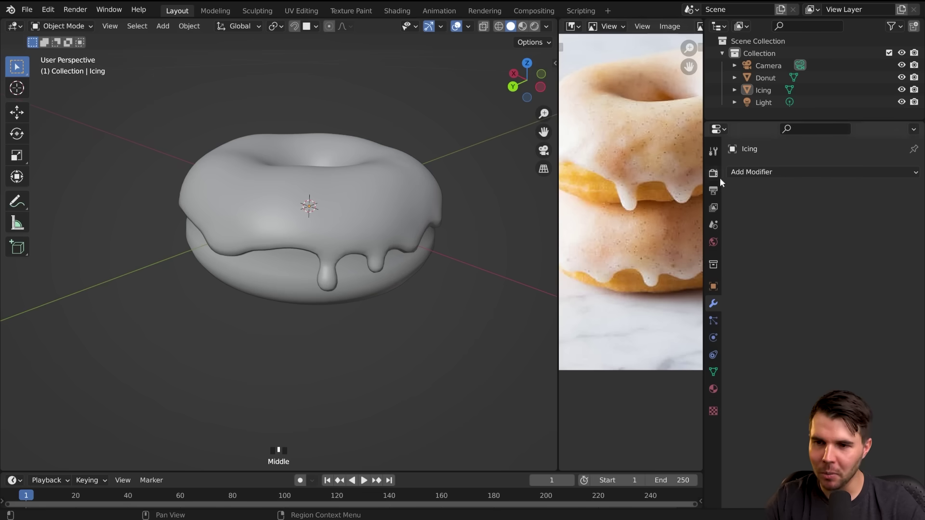
- Add a Subdivision Surface modifier to the icing object and deselect it
{"action": "left_click", "coordinate": [404, 253]}
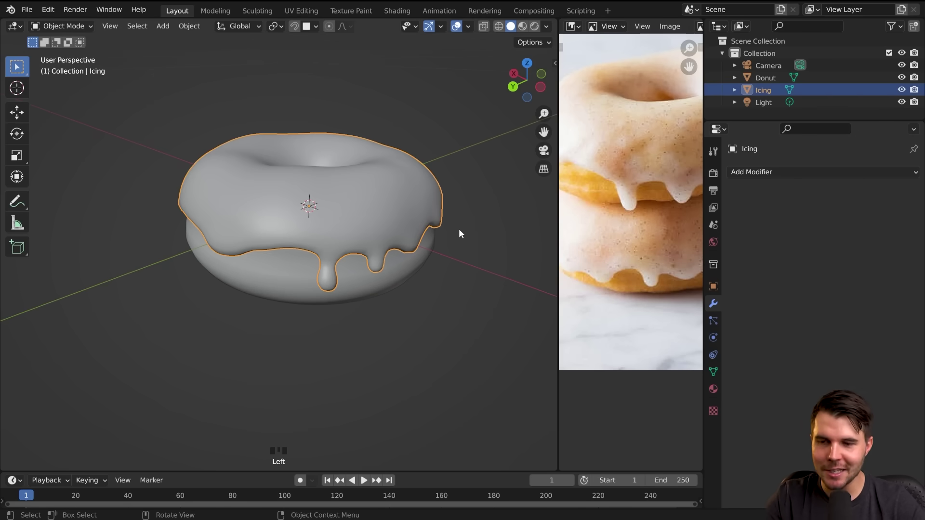
{"action": "scroll", "coordinate": [389, 225], "scroll_direction": "up", "scroll_amount": 3}
{"action": "middle_click_drag", "start_coordinate": [389, 225], "coordinate": [366, 220]}
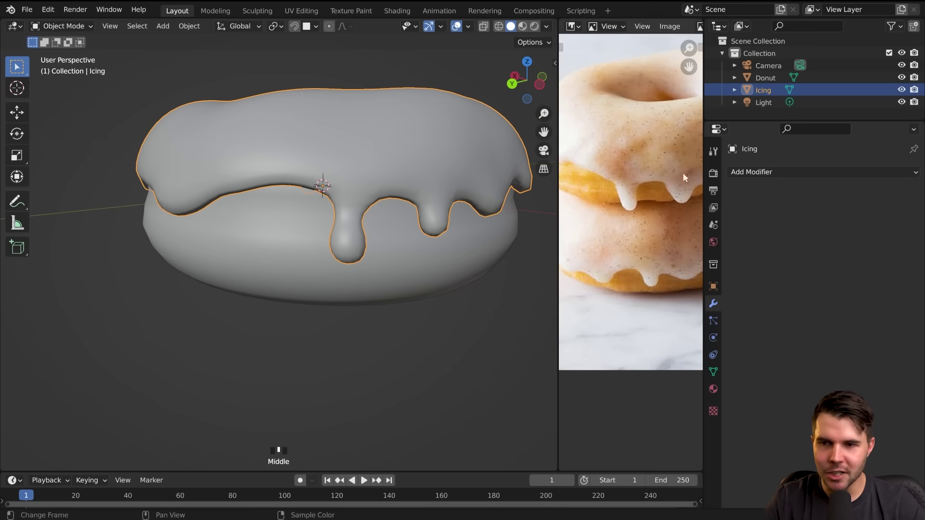
{"action": "left_click", "coordinate": [748, 172]}
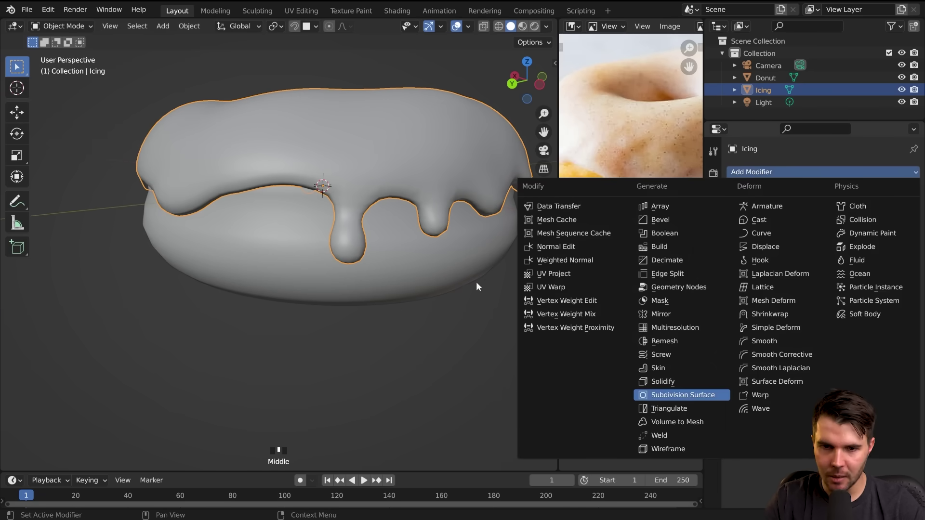
{"action": "left_click", "coordinate": [682, 395]}
{"action": "key", "text": "alt+a"}
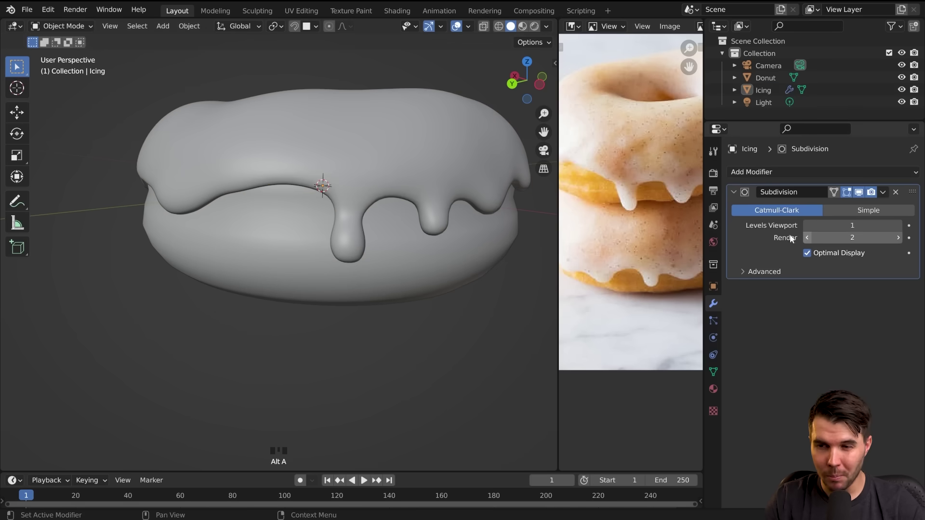
- Set the Subdivision modifier's render levels to 1 and check the smoothed icing from several sides
{"action": "middle_click_drag", "start_coordinate": [498, 216], "coordinate": [328, 178]}
{"action": "scroll", "coordinate": [403, 251], "scroll_direction": "down", "scroll_amount": 2}
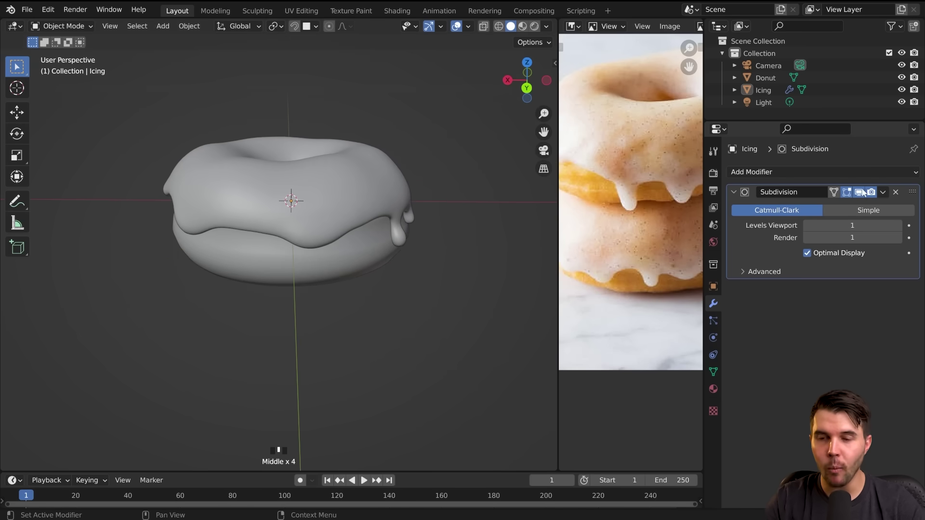
{"action": "middle_click_drag", "start_coordinate": [477, 225], "coordinate": [354, 268]}
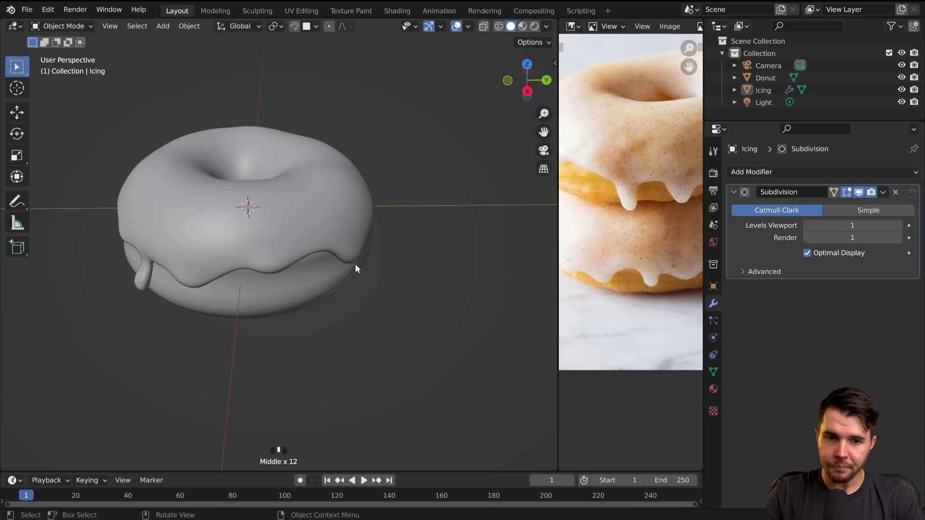
{"action": "middle_click_drag", "start_coordinate": [360, 233], "coordinate": [402, 223], "text": "shift"}
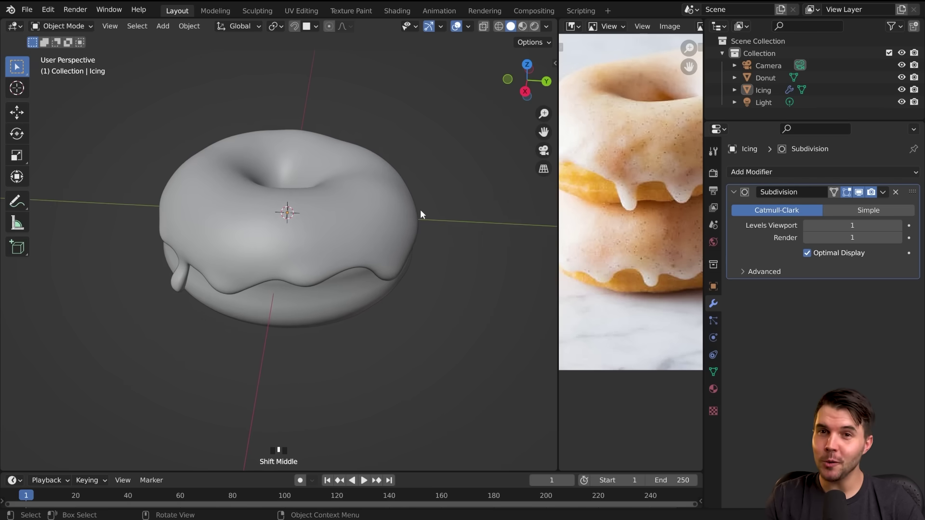